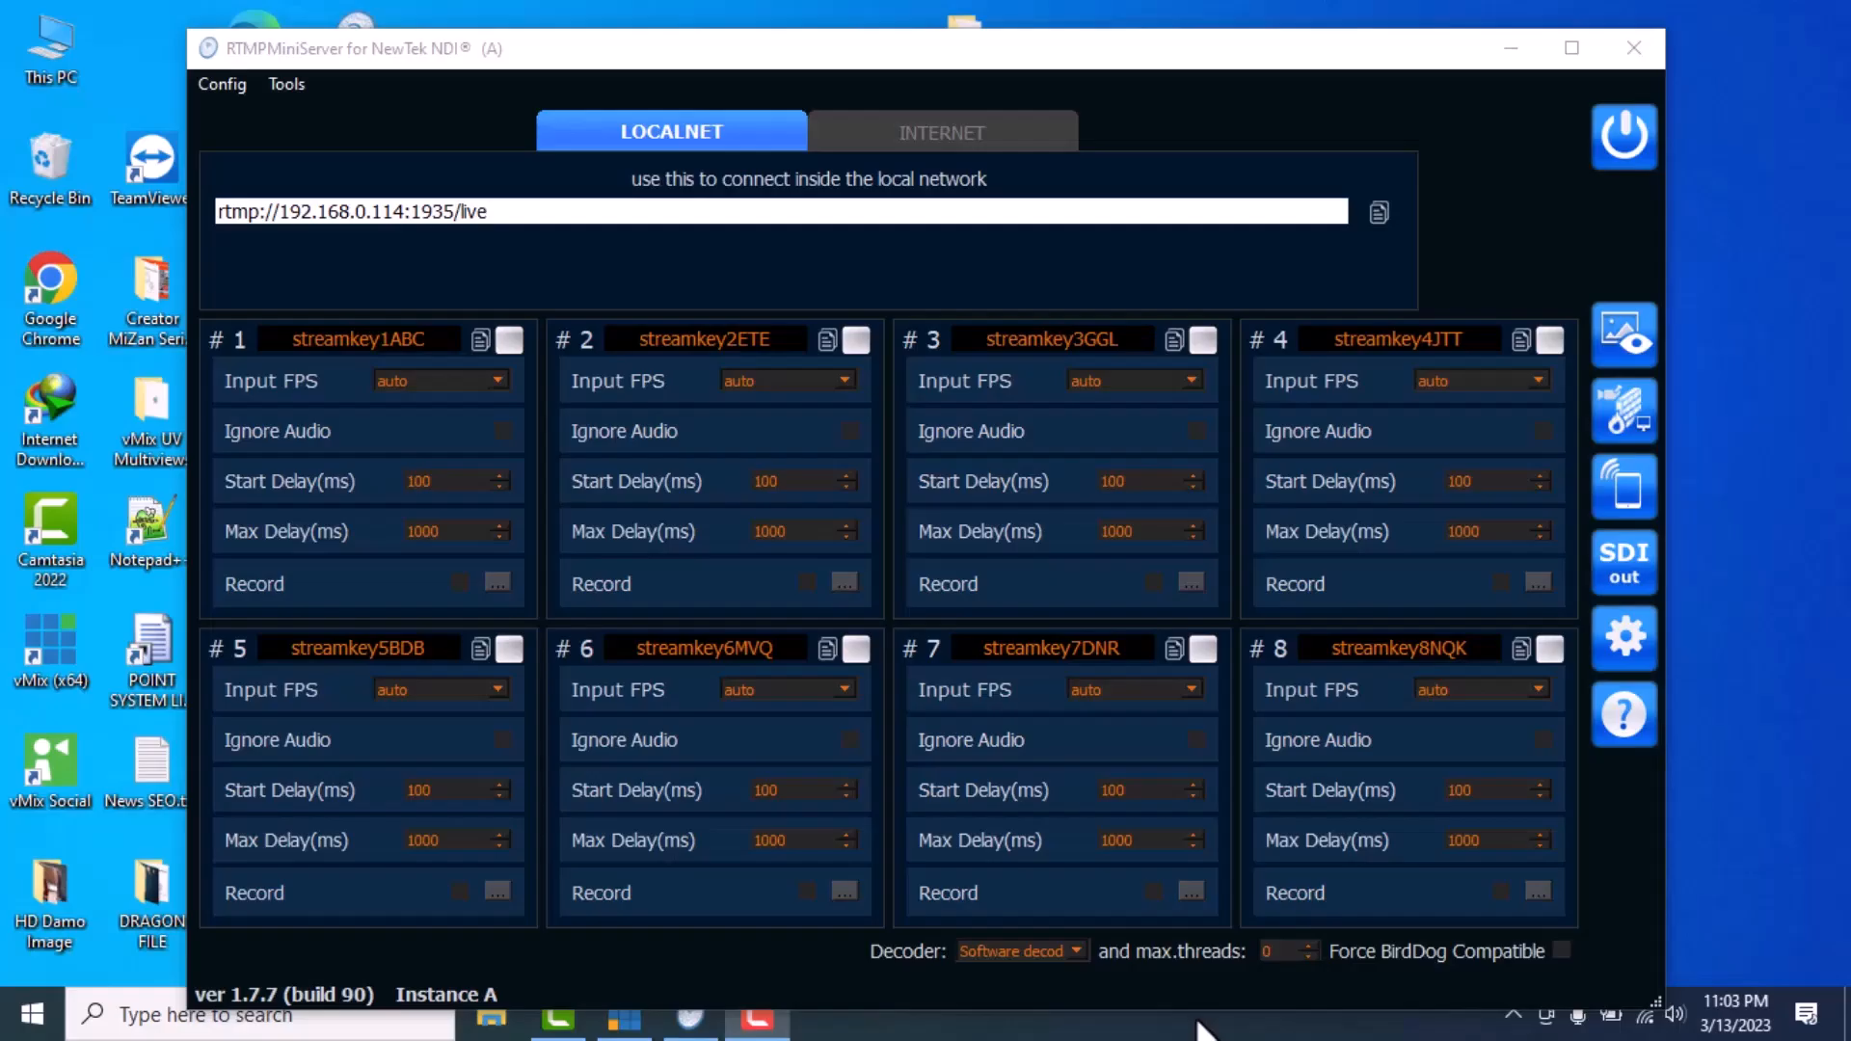
Preview all eight channels (no signal), close the preview, and open ProxyAddon on amst2.garaninapps.com
left_click(718, 58)
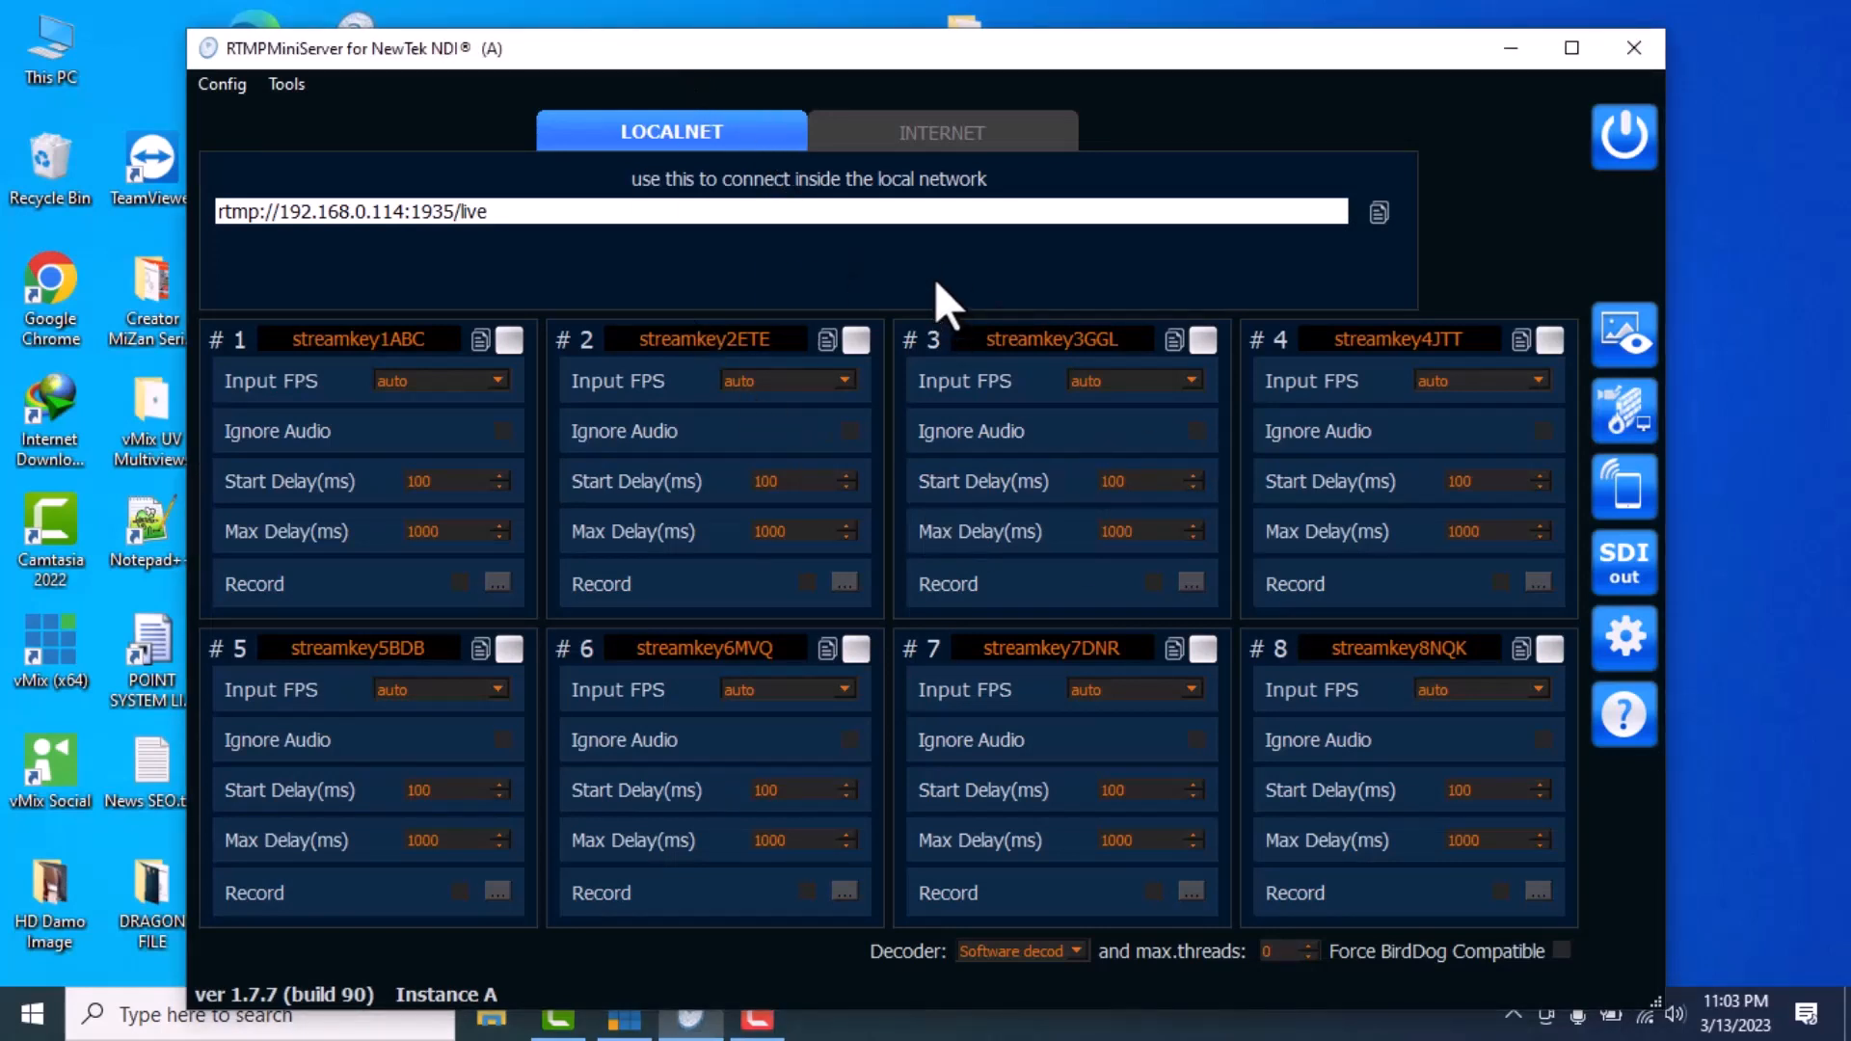
left_click_drag(867, 62, 863, 42)
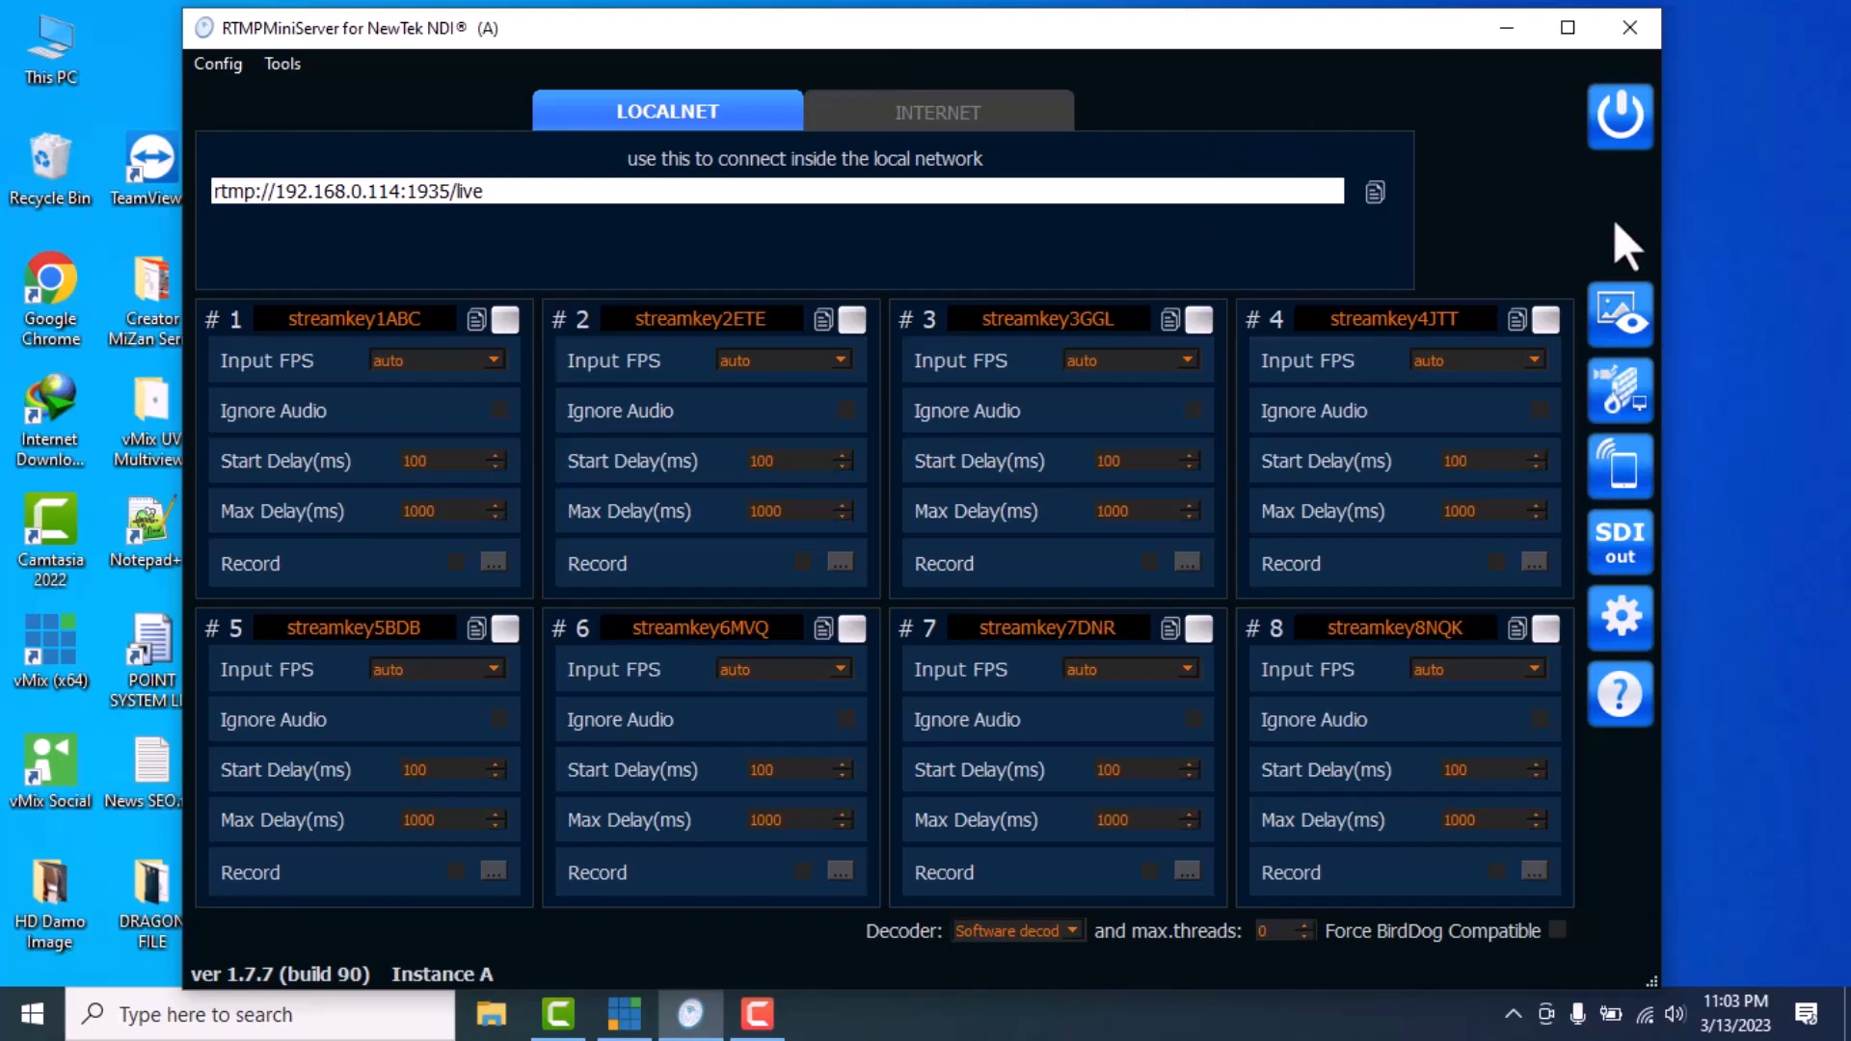
left_click(1602, 333)
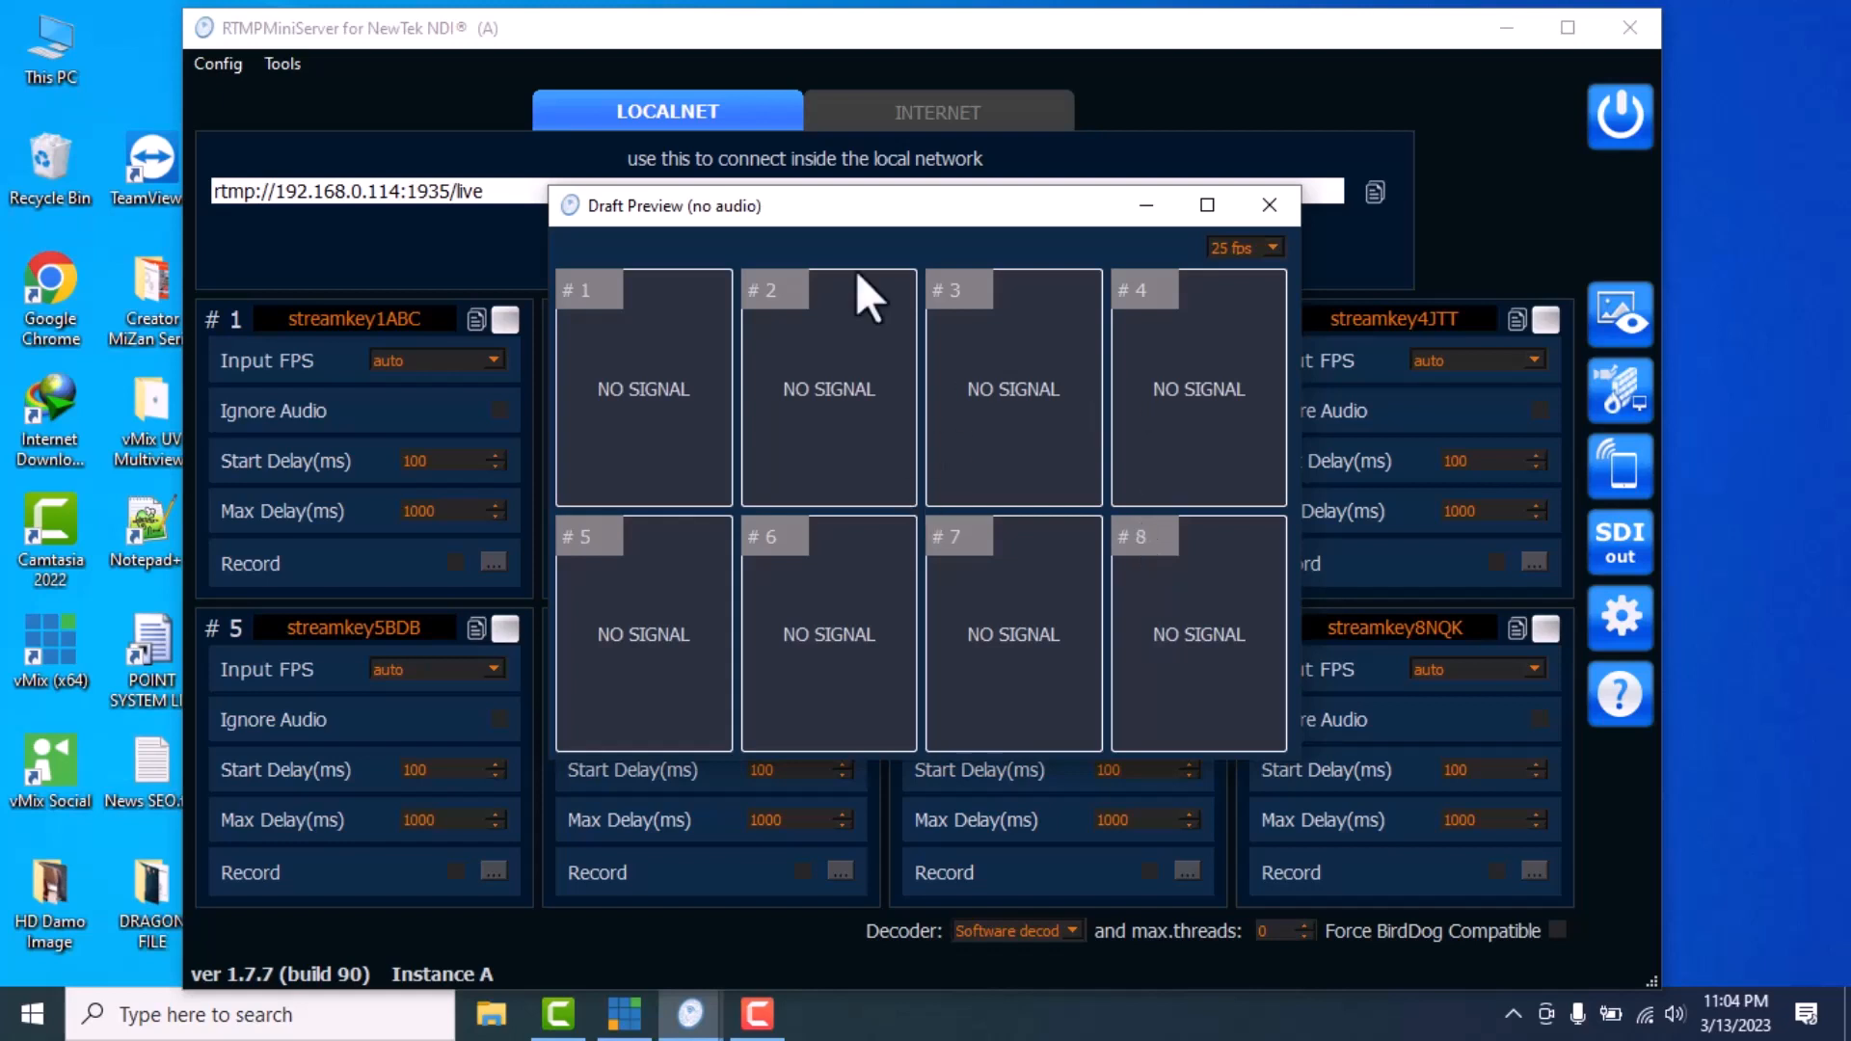
left_click(1261, 220)
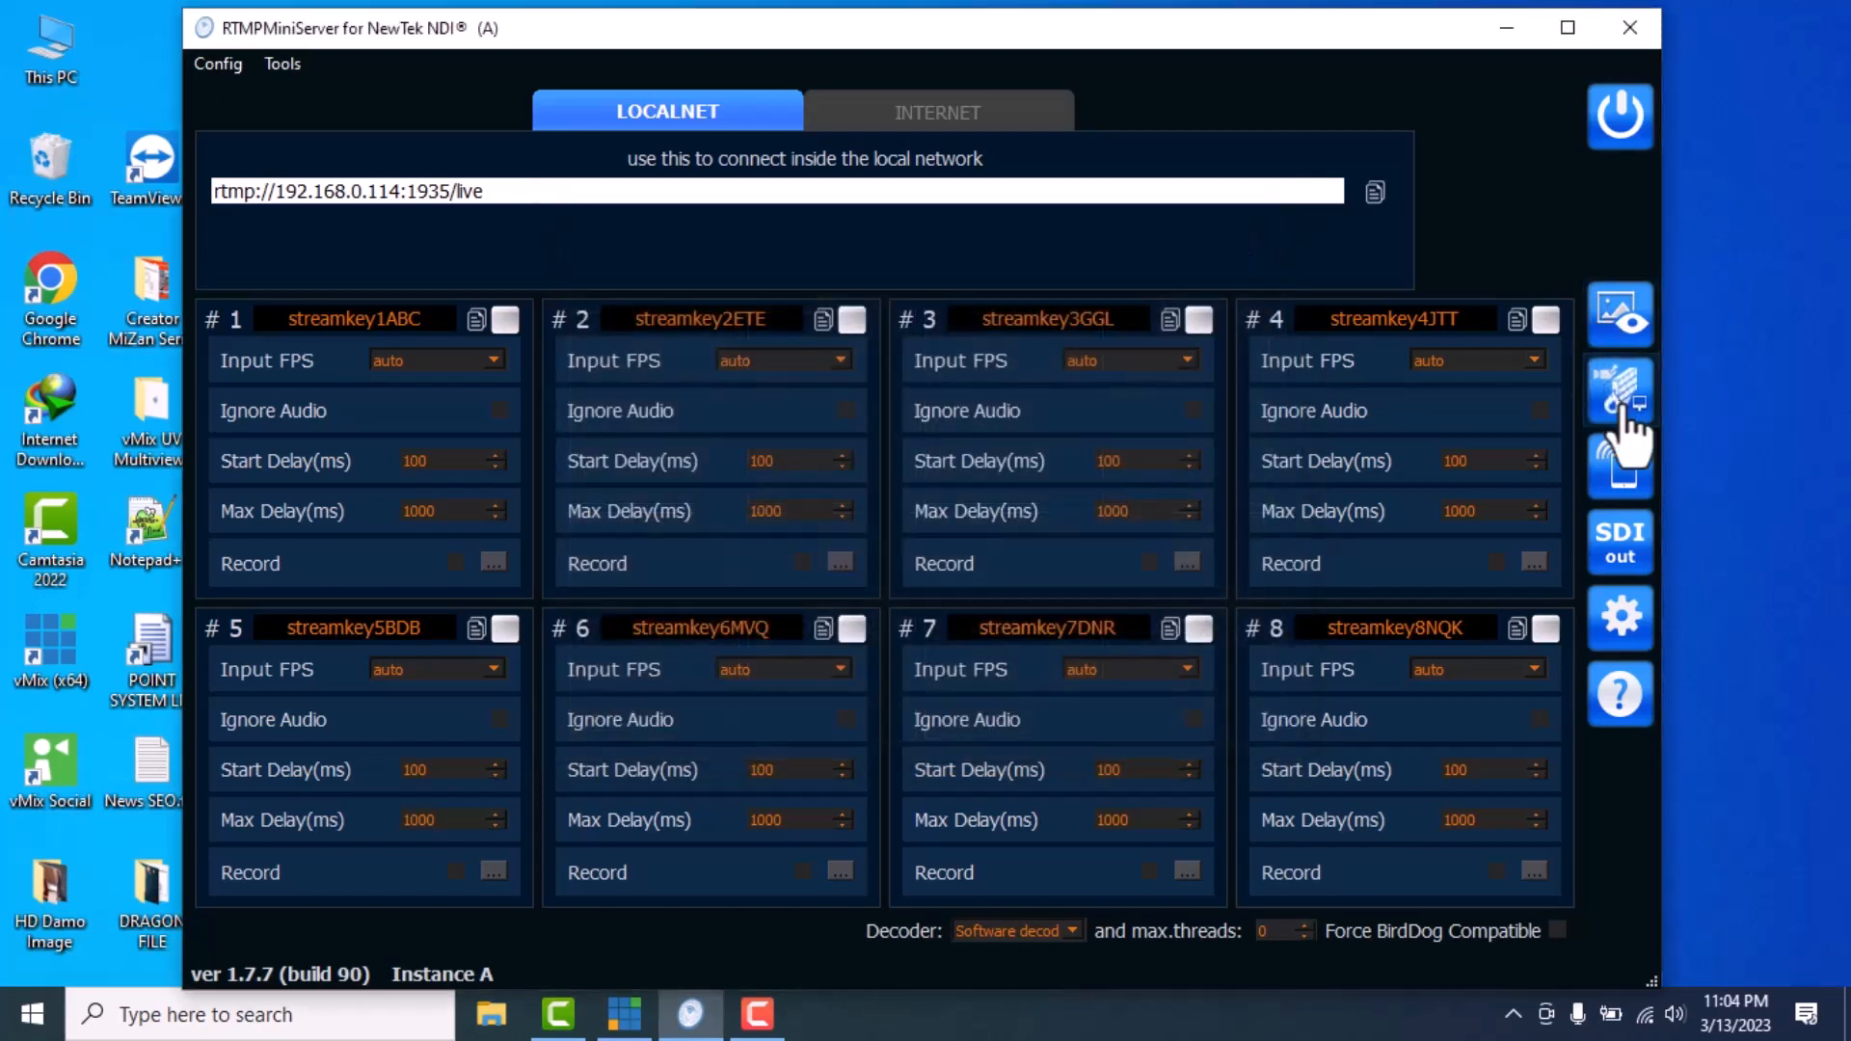
left_click(1639, 461)
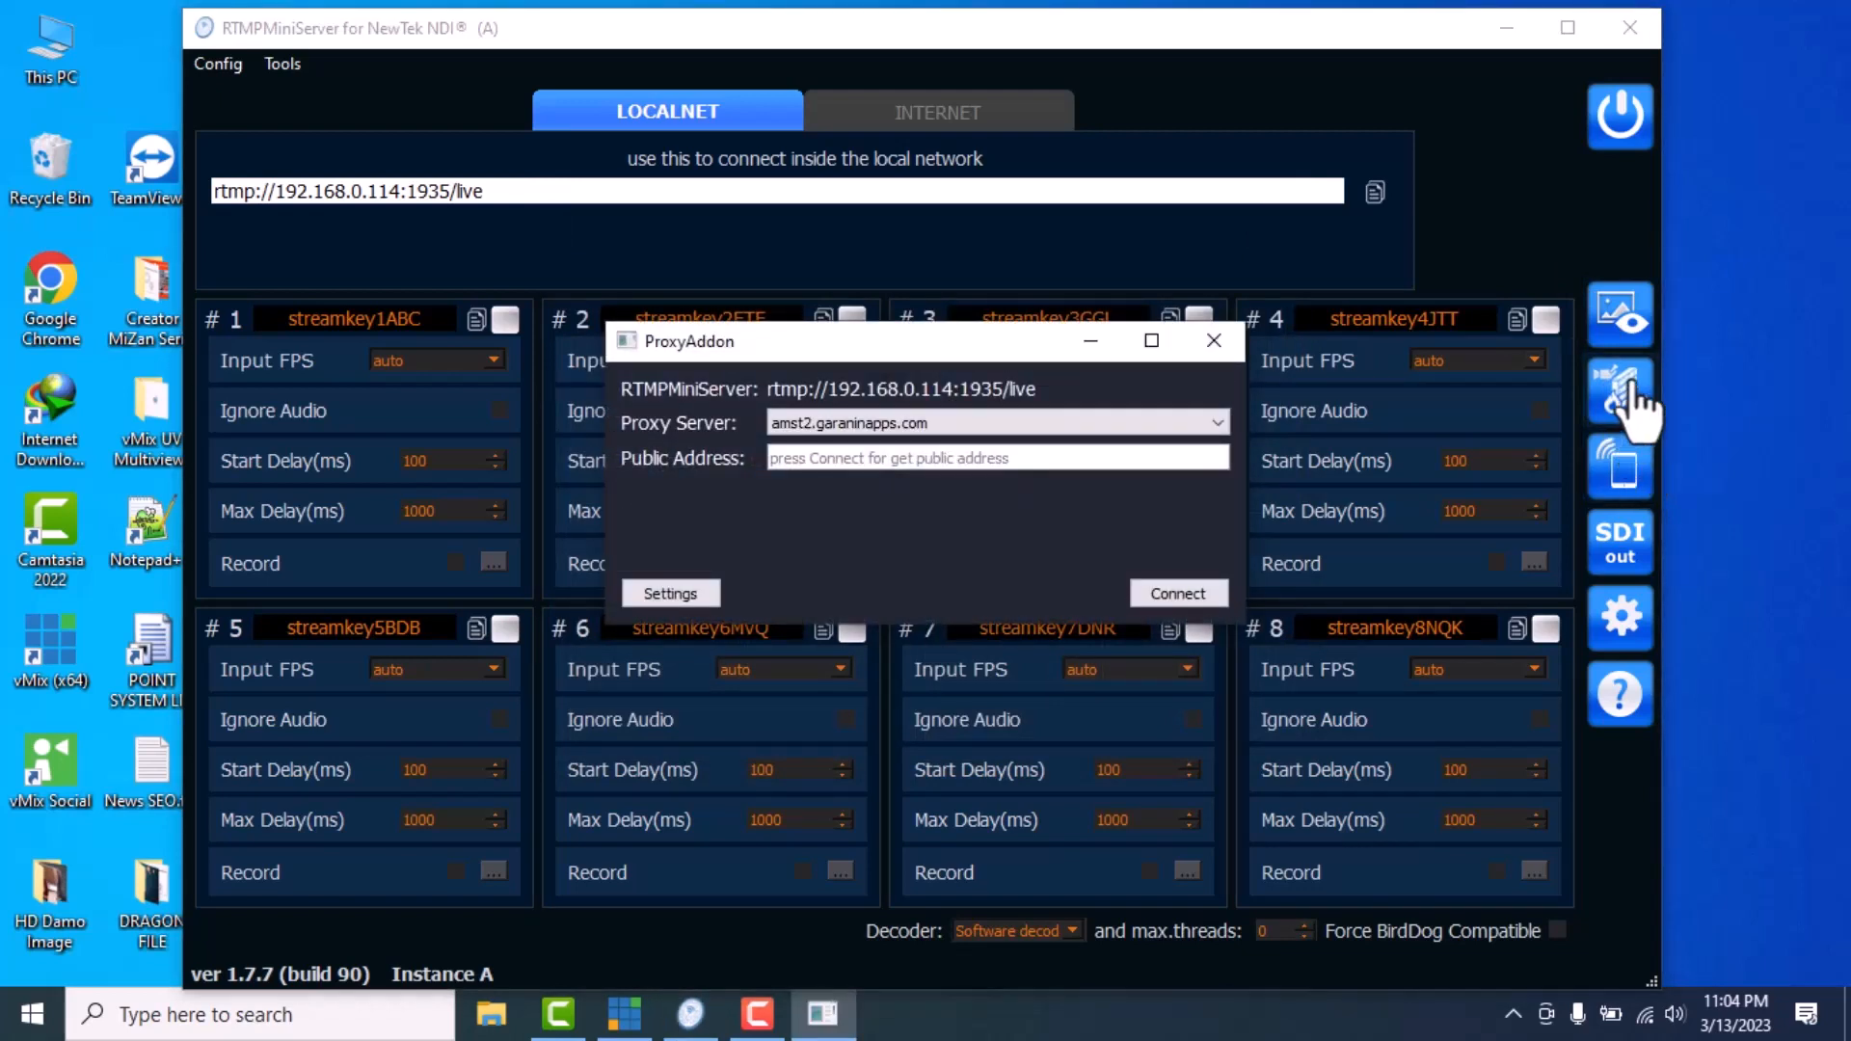
Review the Custom Server 2 proxy settings, cancel without changes, and close ProxyAddon
left_click(674, 591)
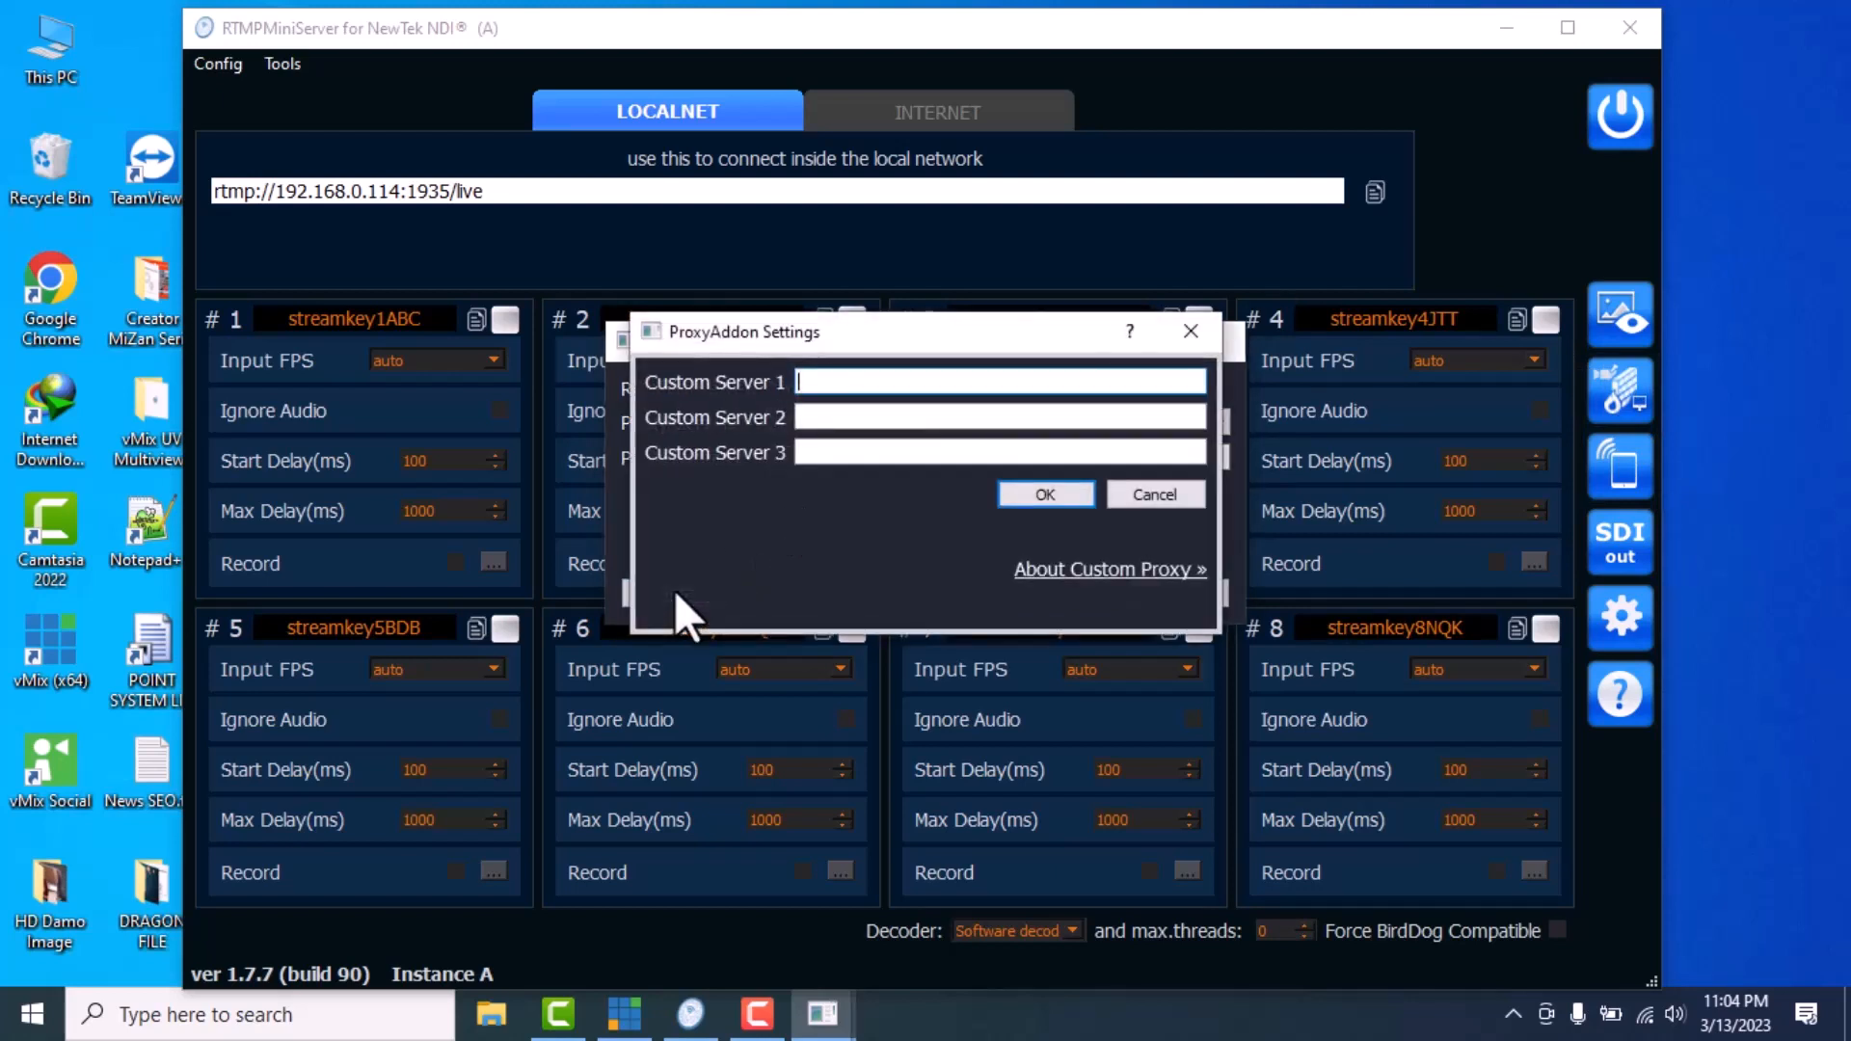
left_click(818, 414)
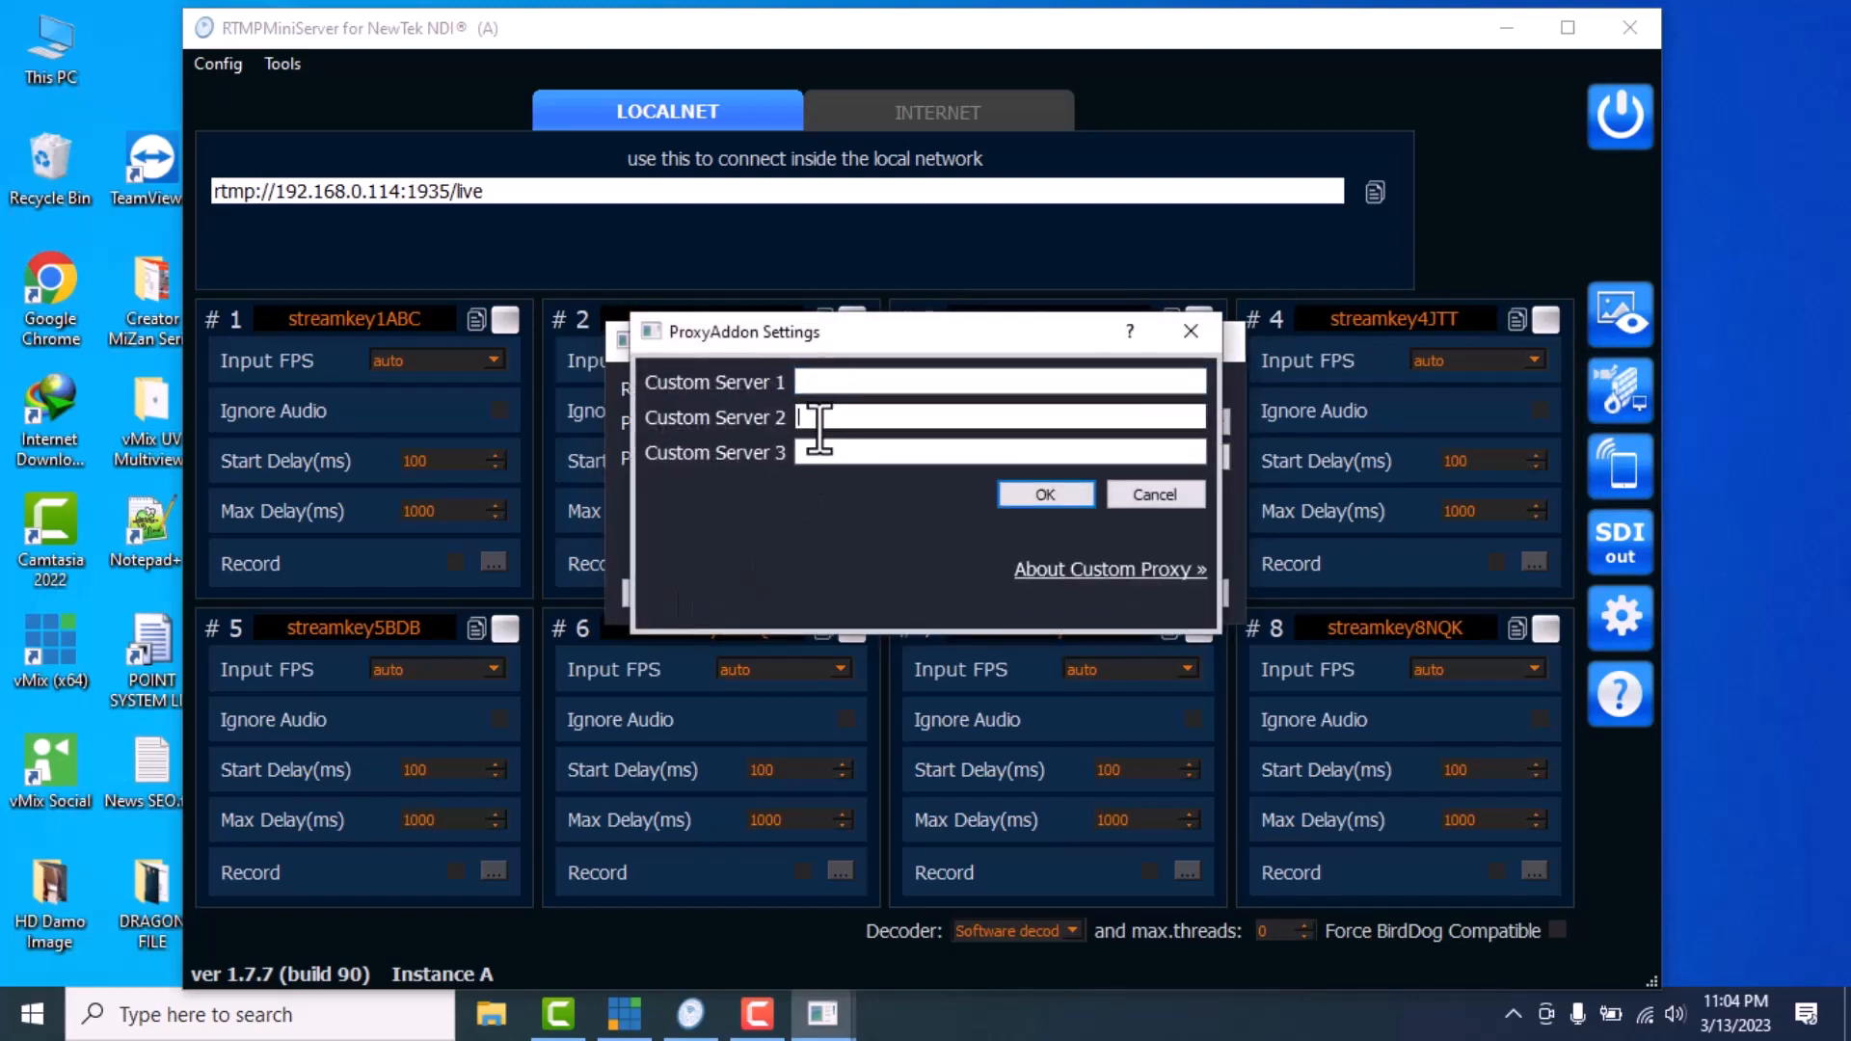
left_click(1148, 501)
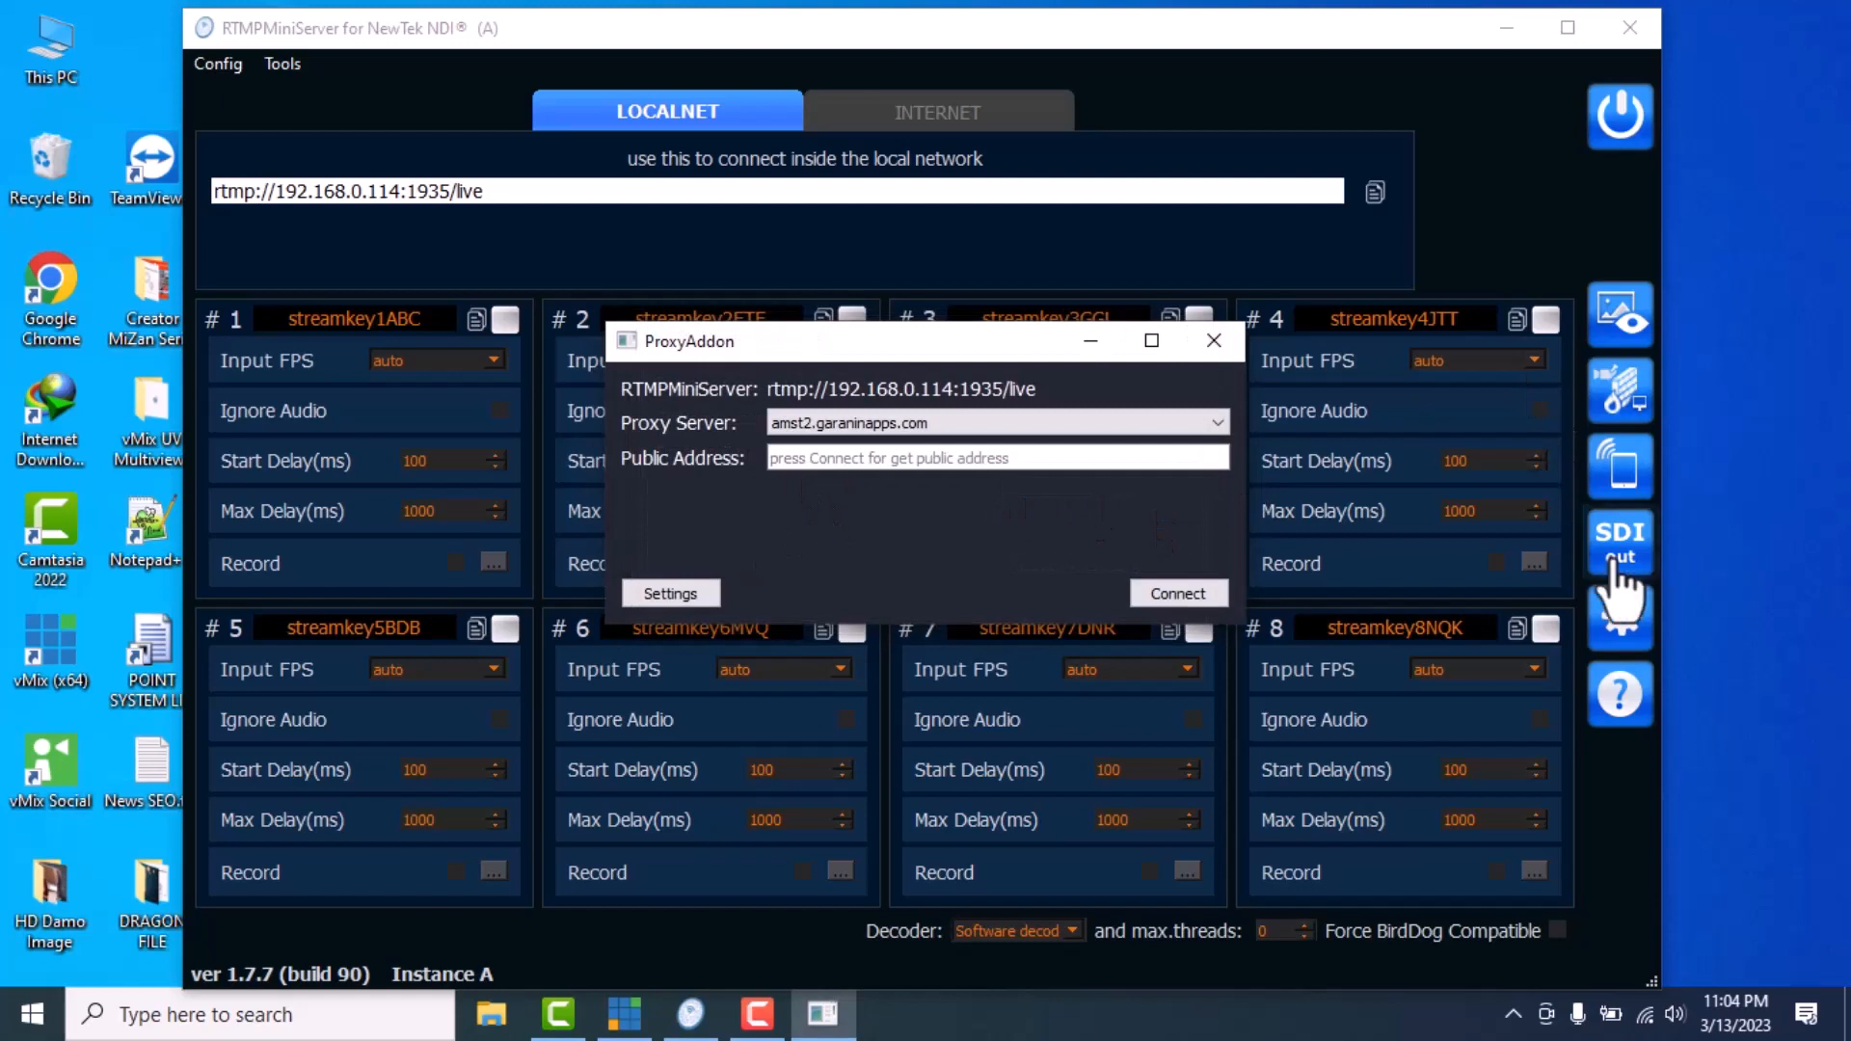
left_click(1213, 343)
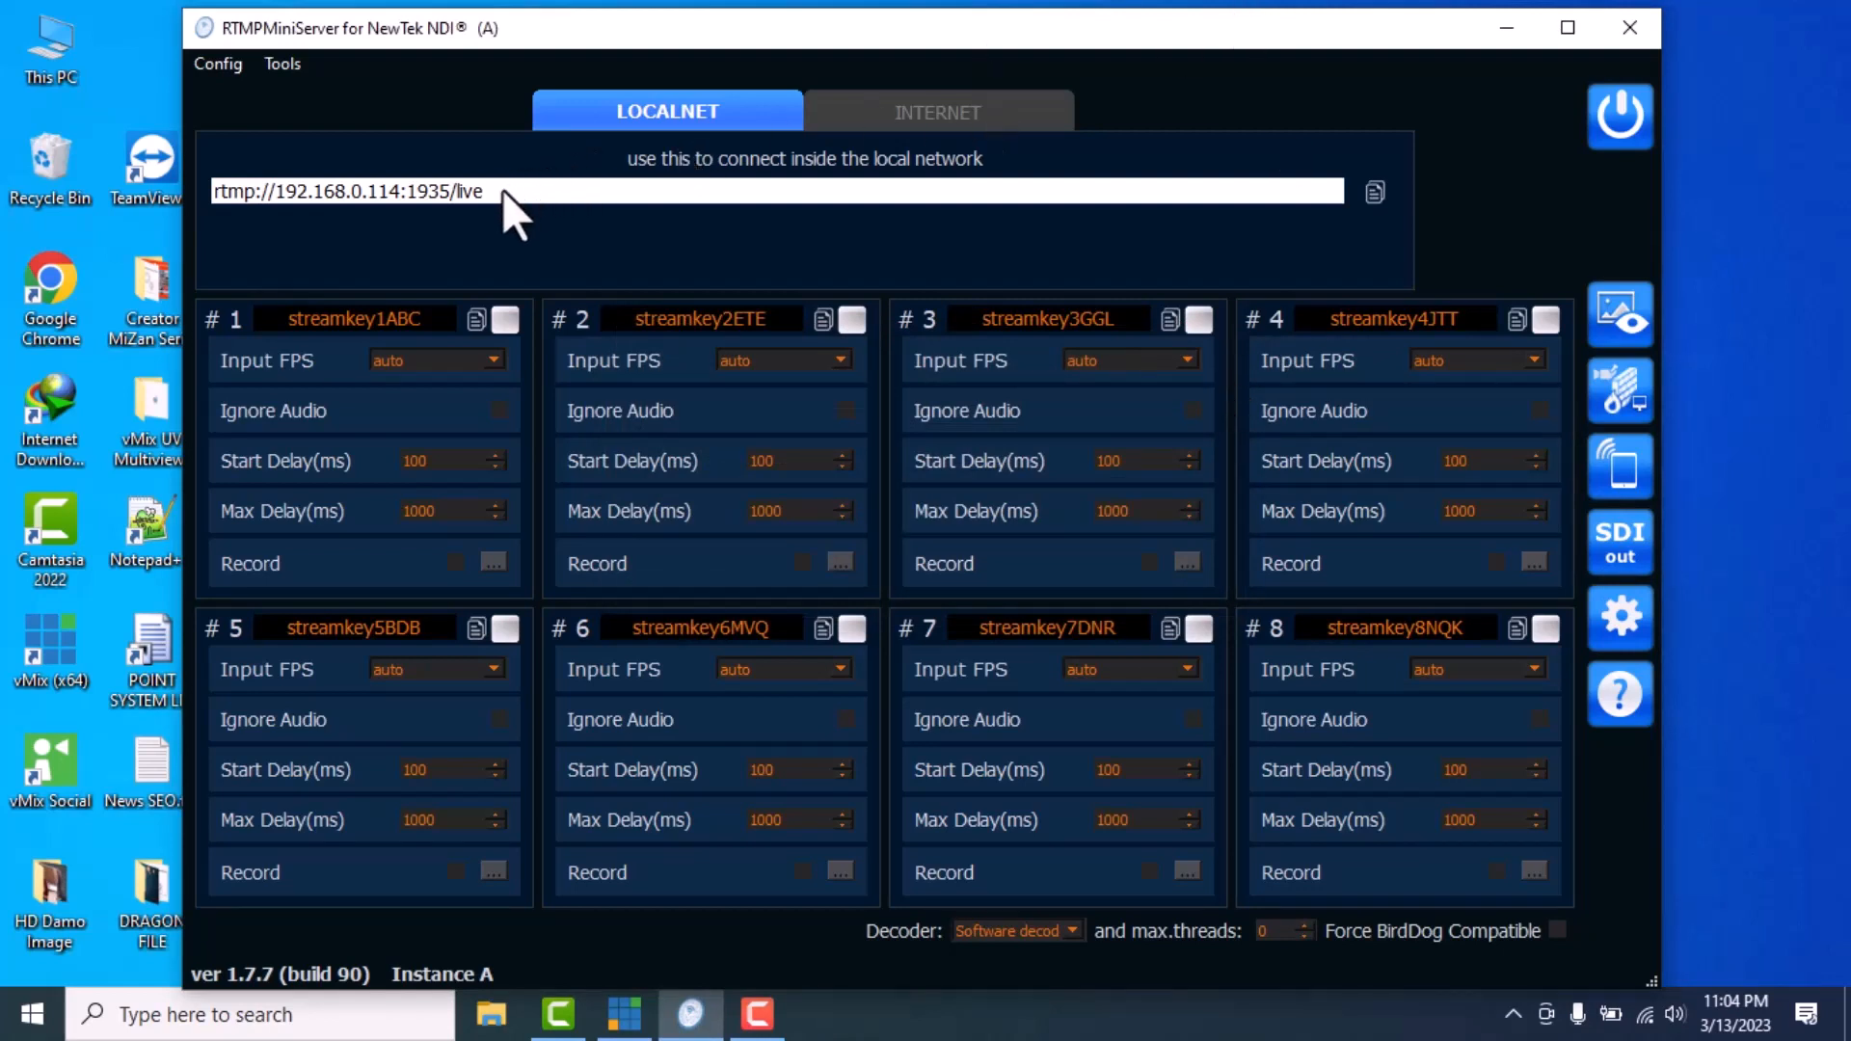
Select and review the LOCALNET address rtmp://192.168.0.114:1935/live
left_click_drag(501, 191, 286, 178)
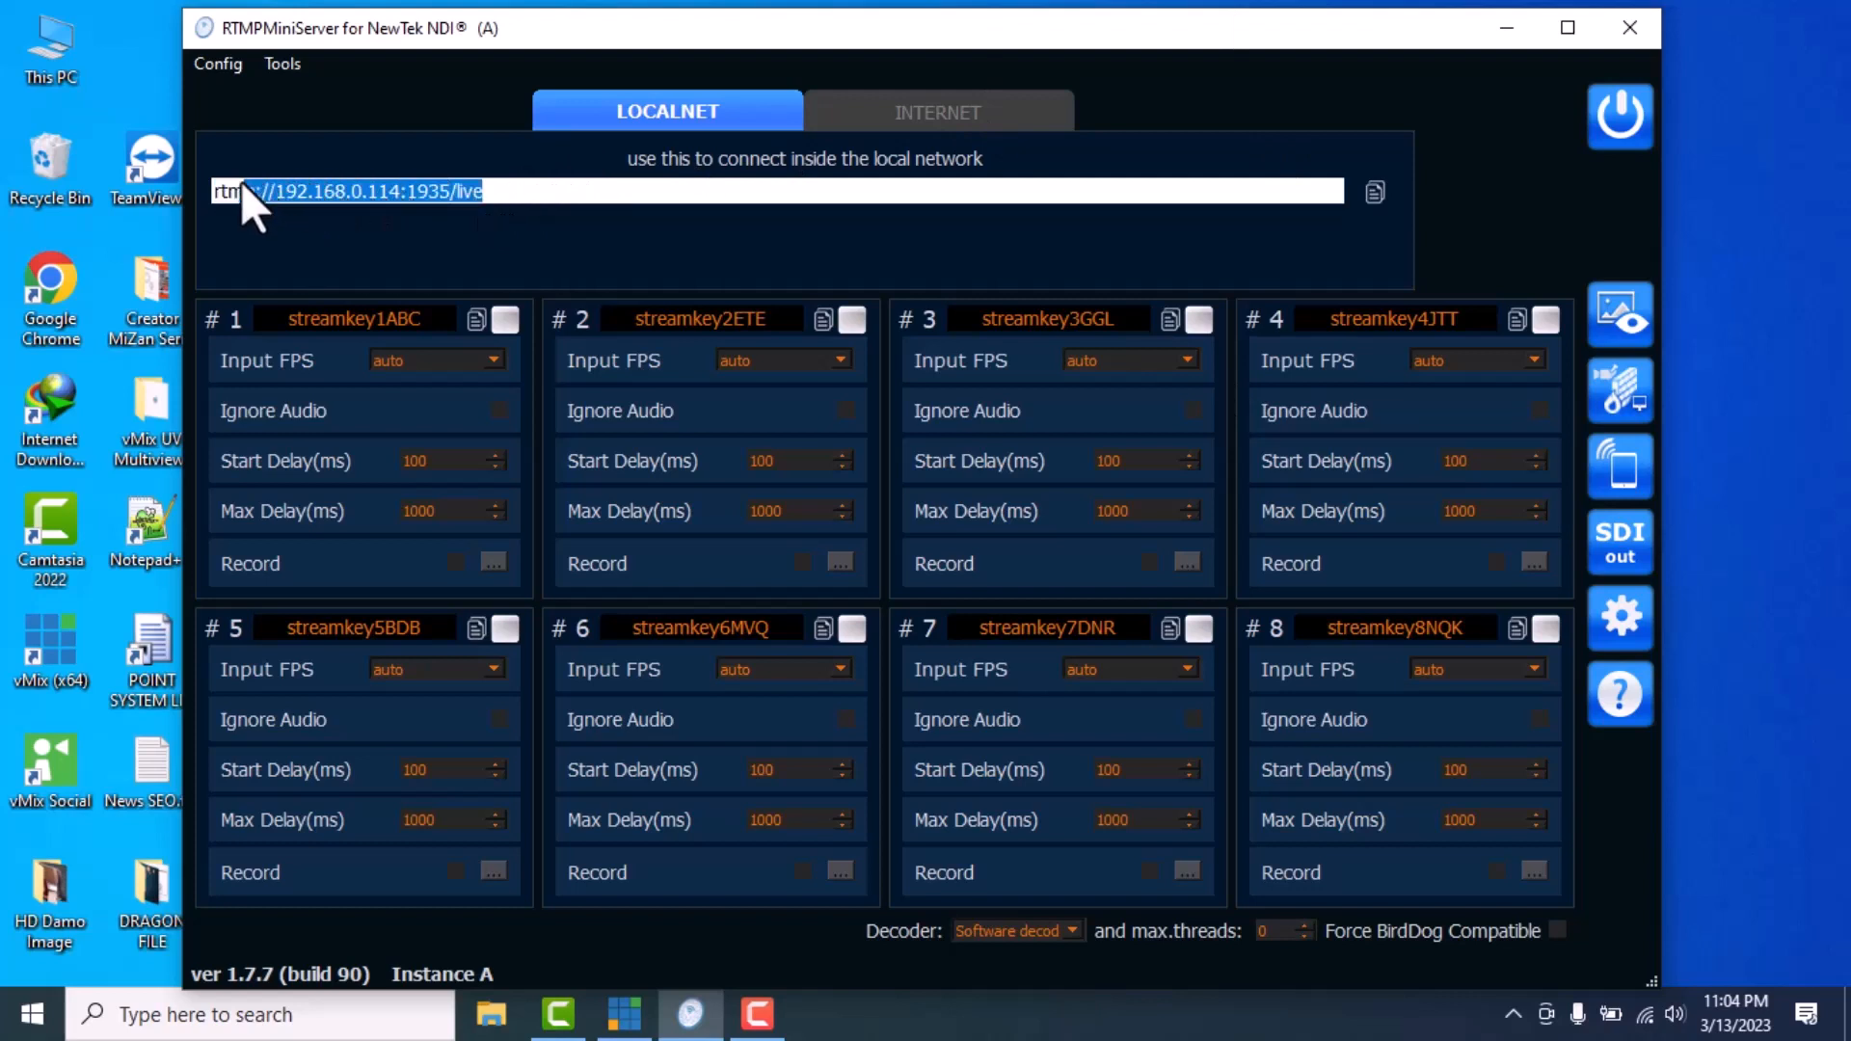
left_click(359, 190)
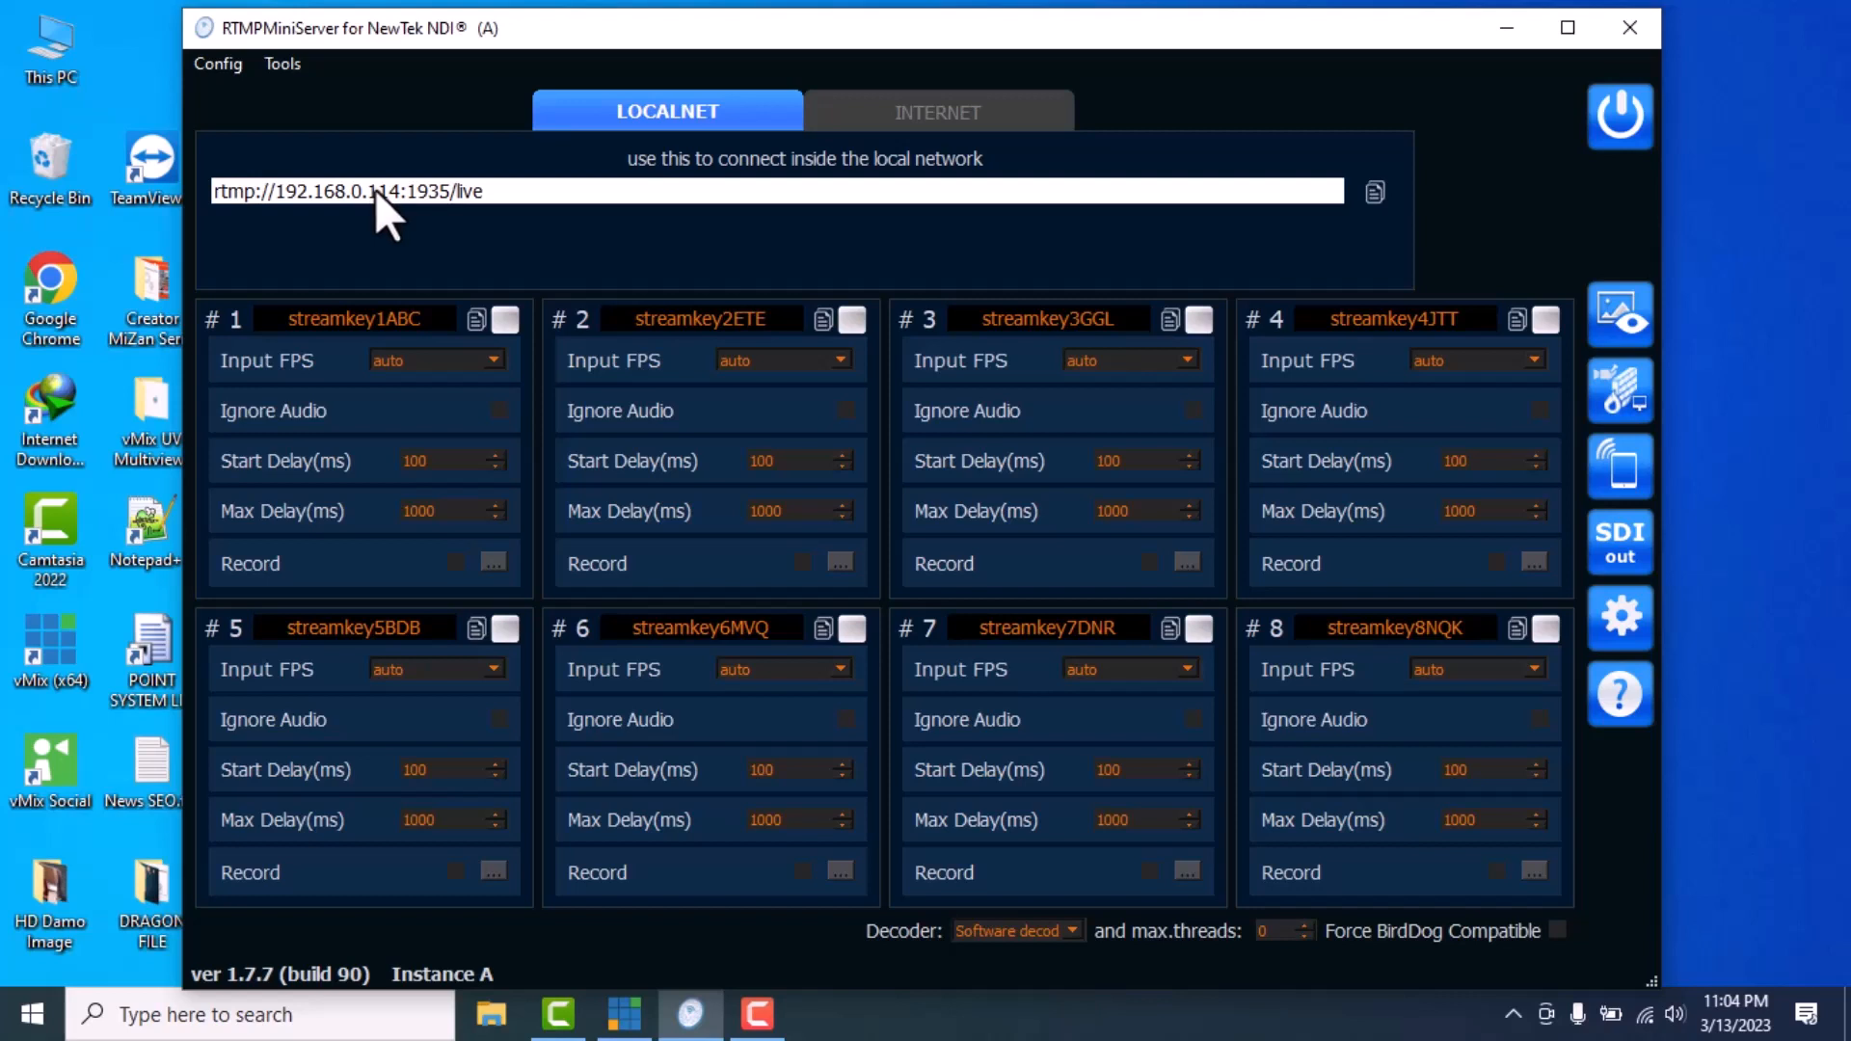
left_click(218, 188)
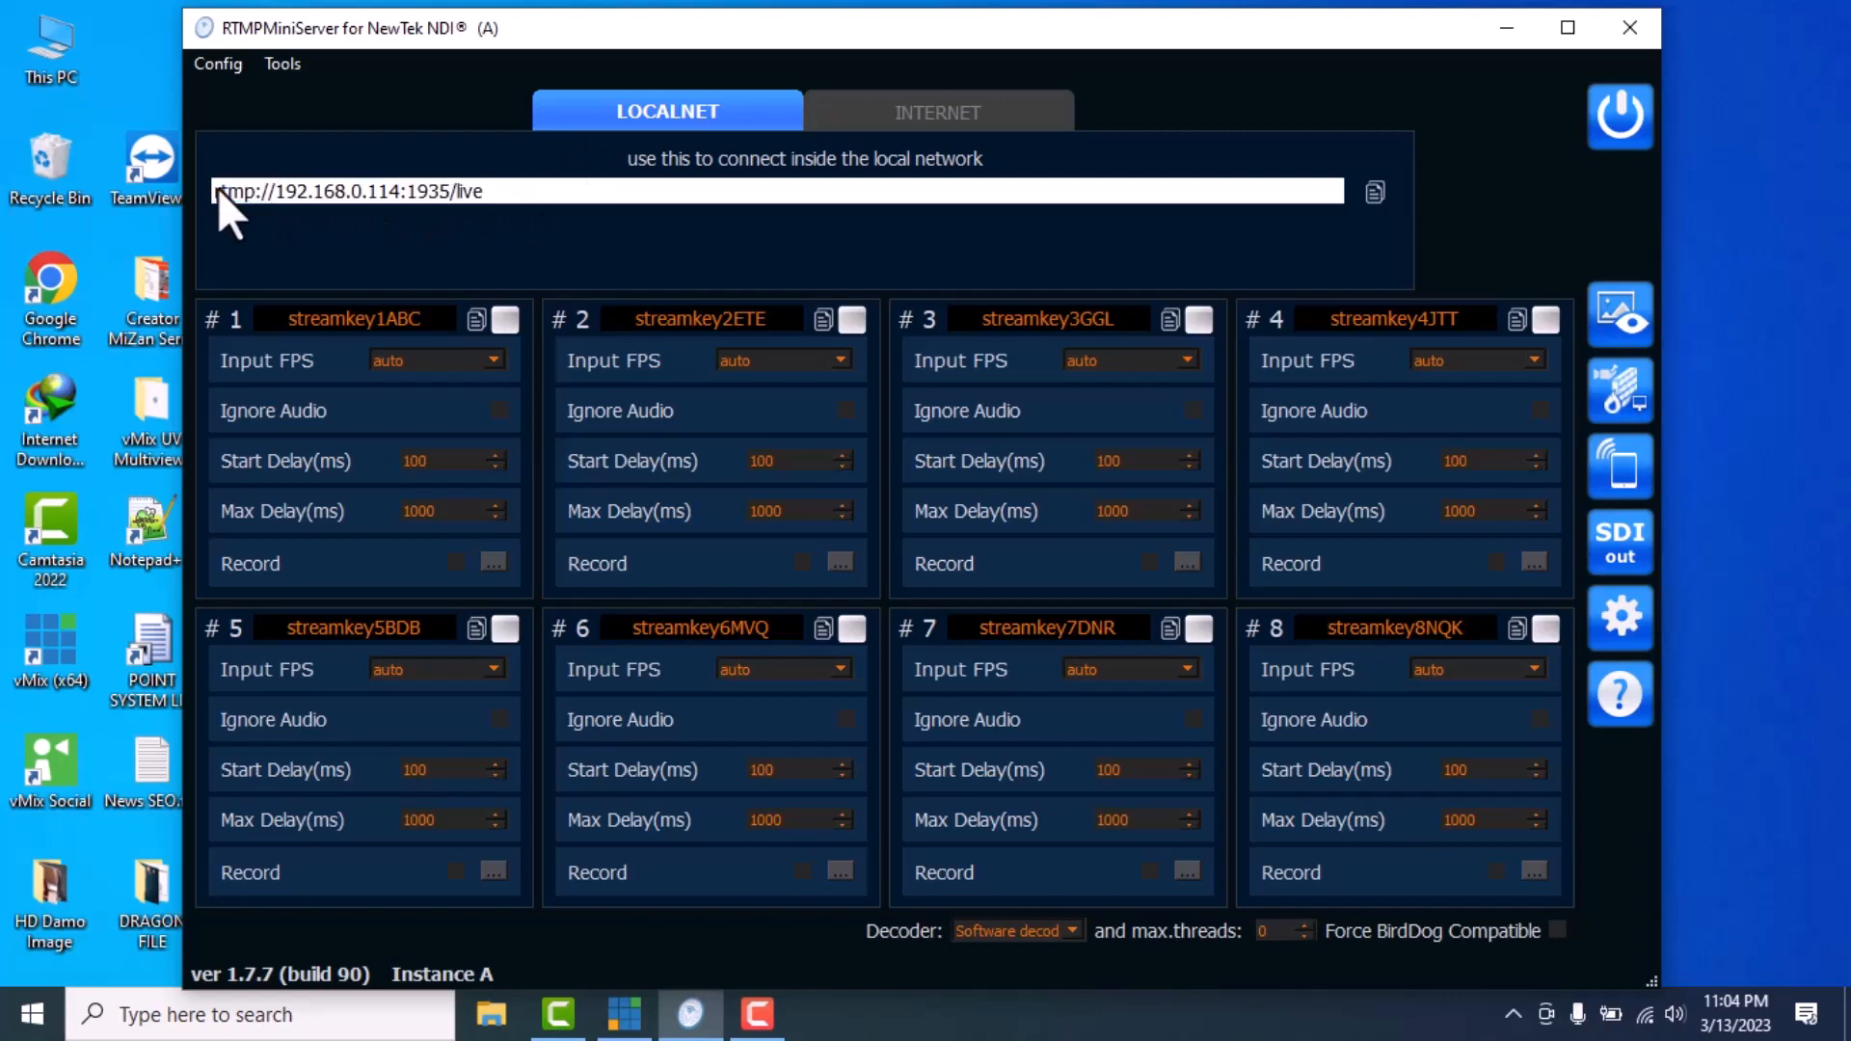
left_click_drag(506, 191, 227, 166)
left_click(487, 195)
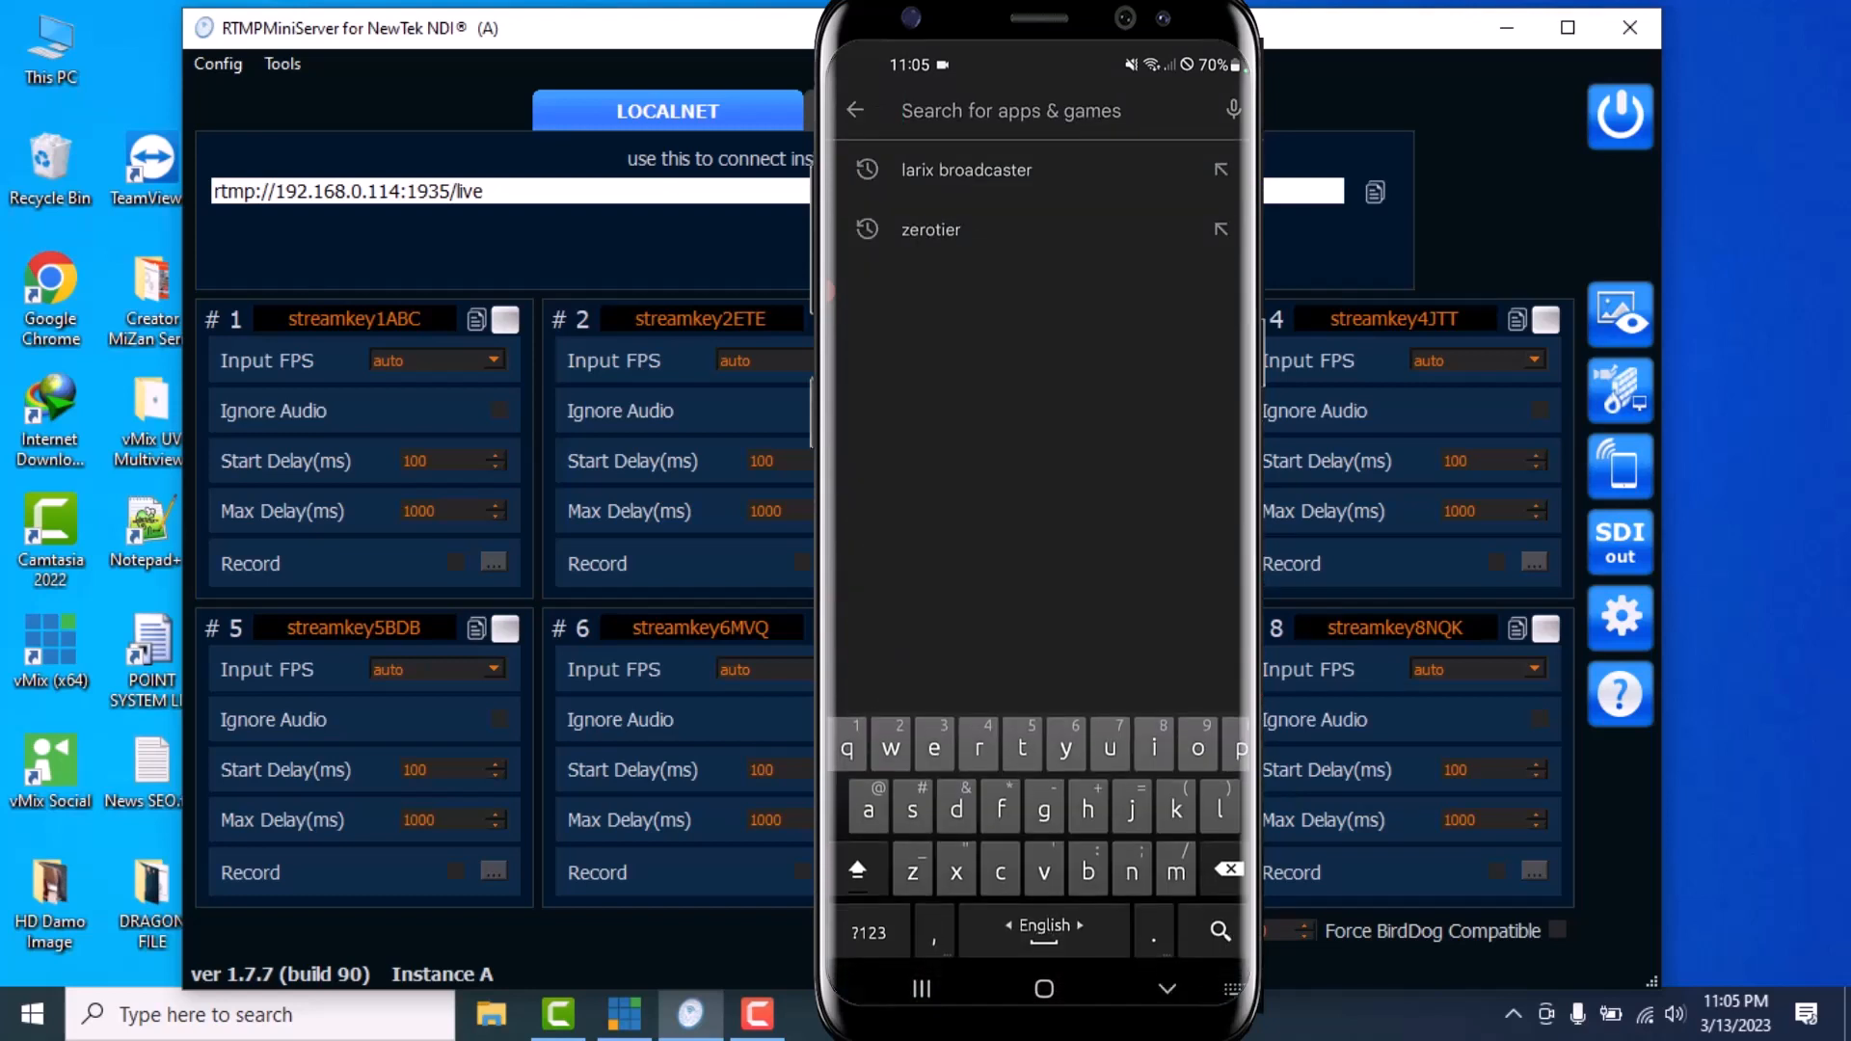
Search Google Play for larix broadcaster
left_click(983, 170)
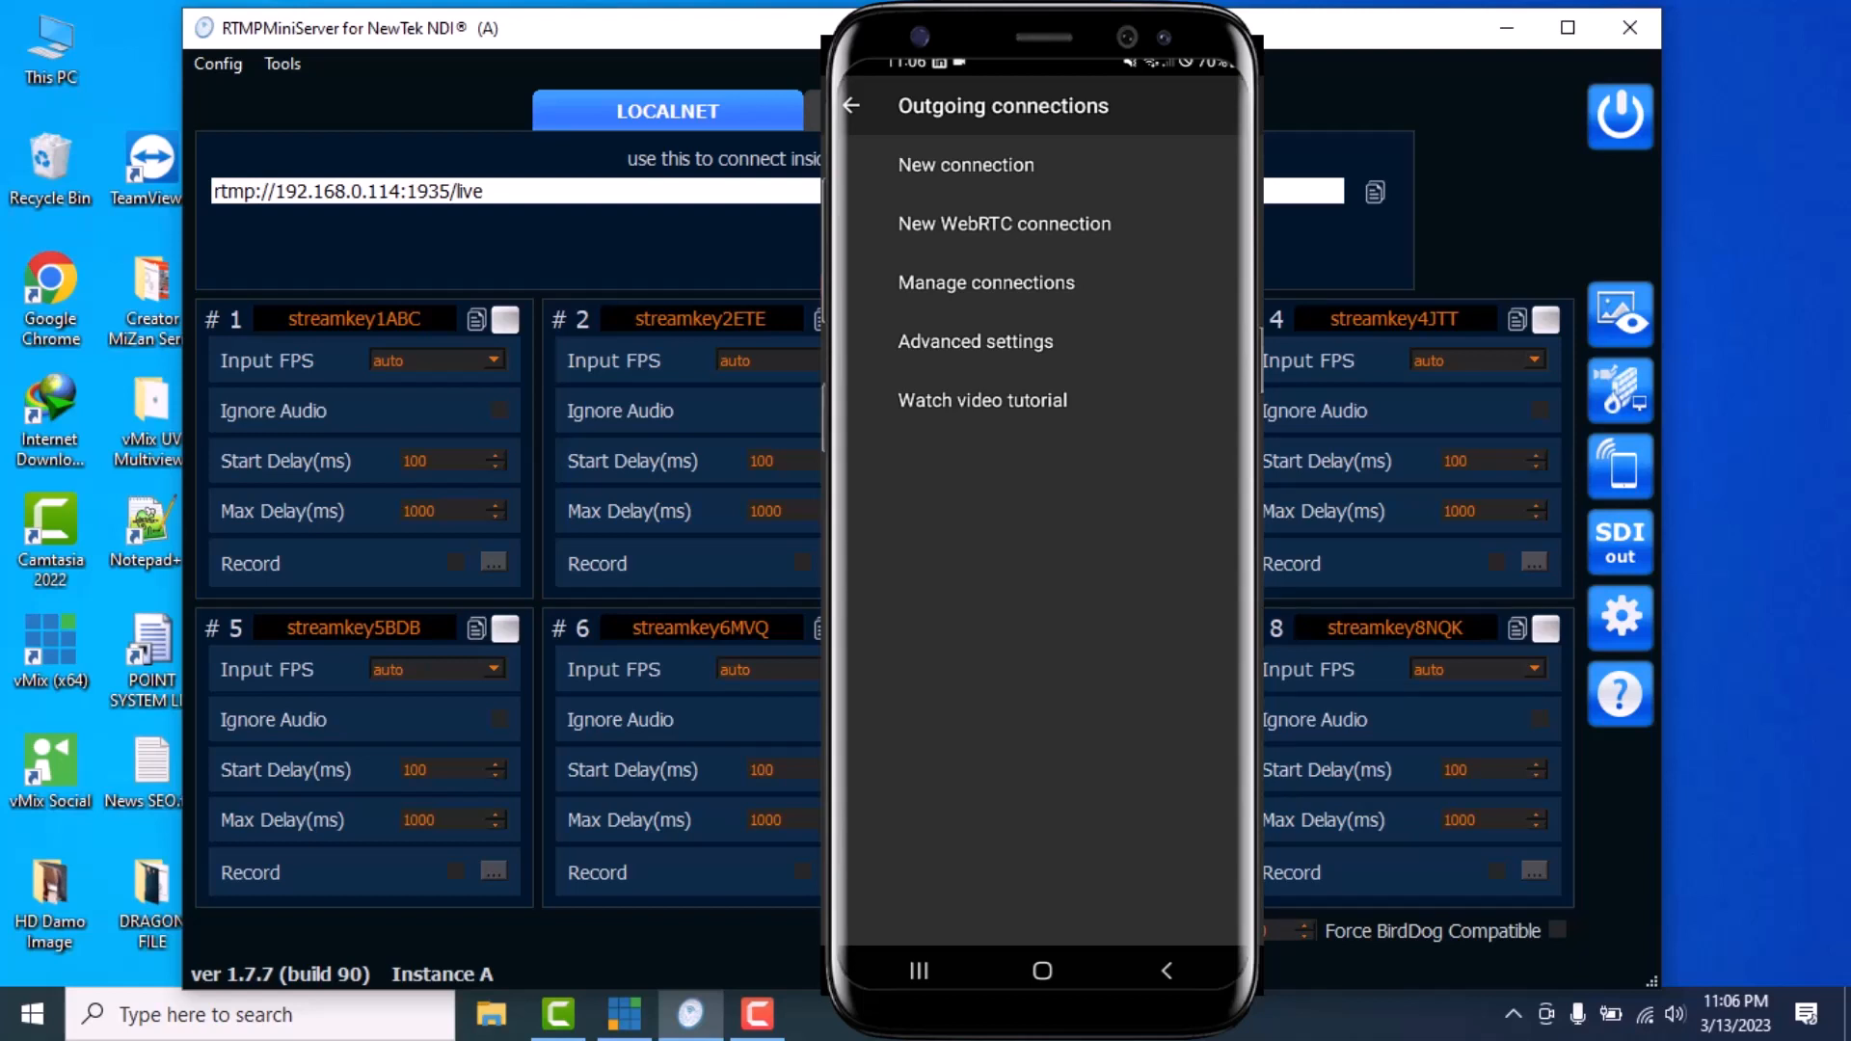
Create a new outgoing connection named Repoter and move to its URL field
left_click(966, 165)
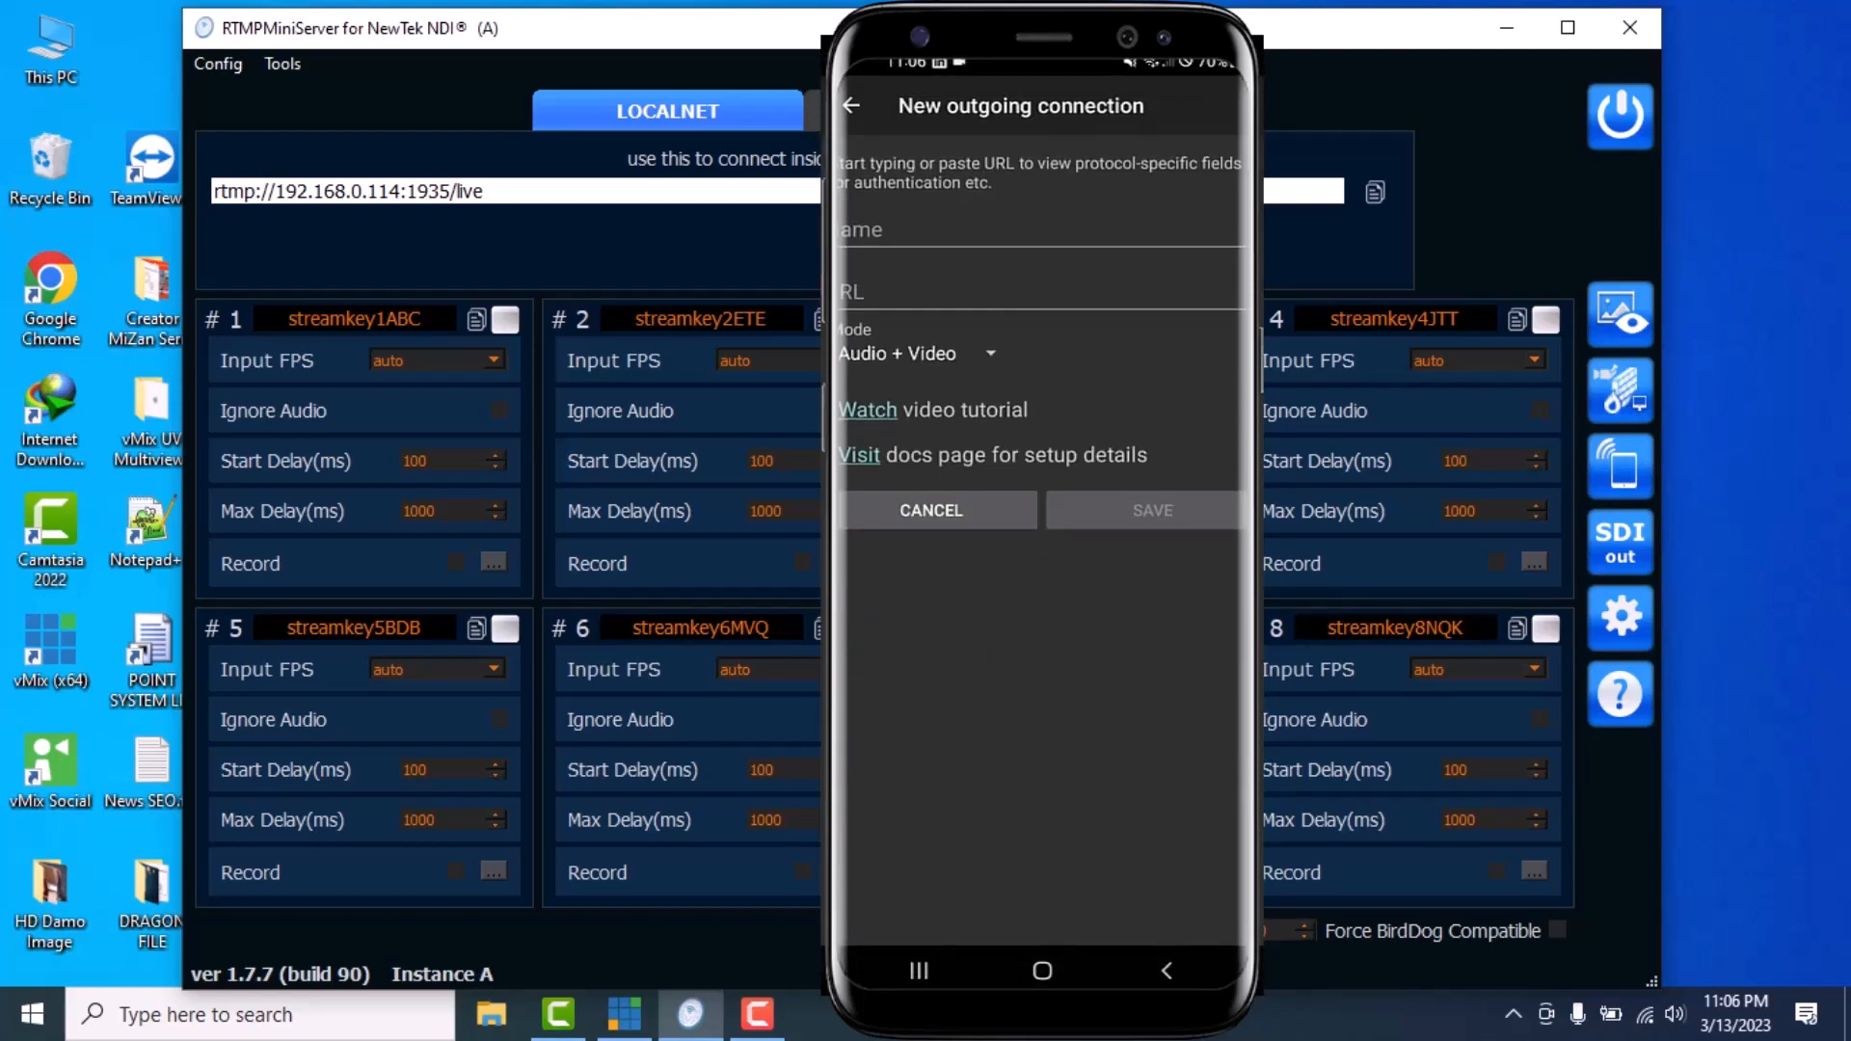
left_click(1041, 233)
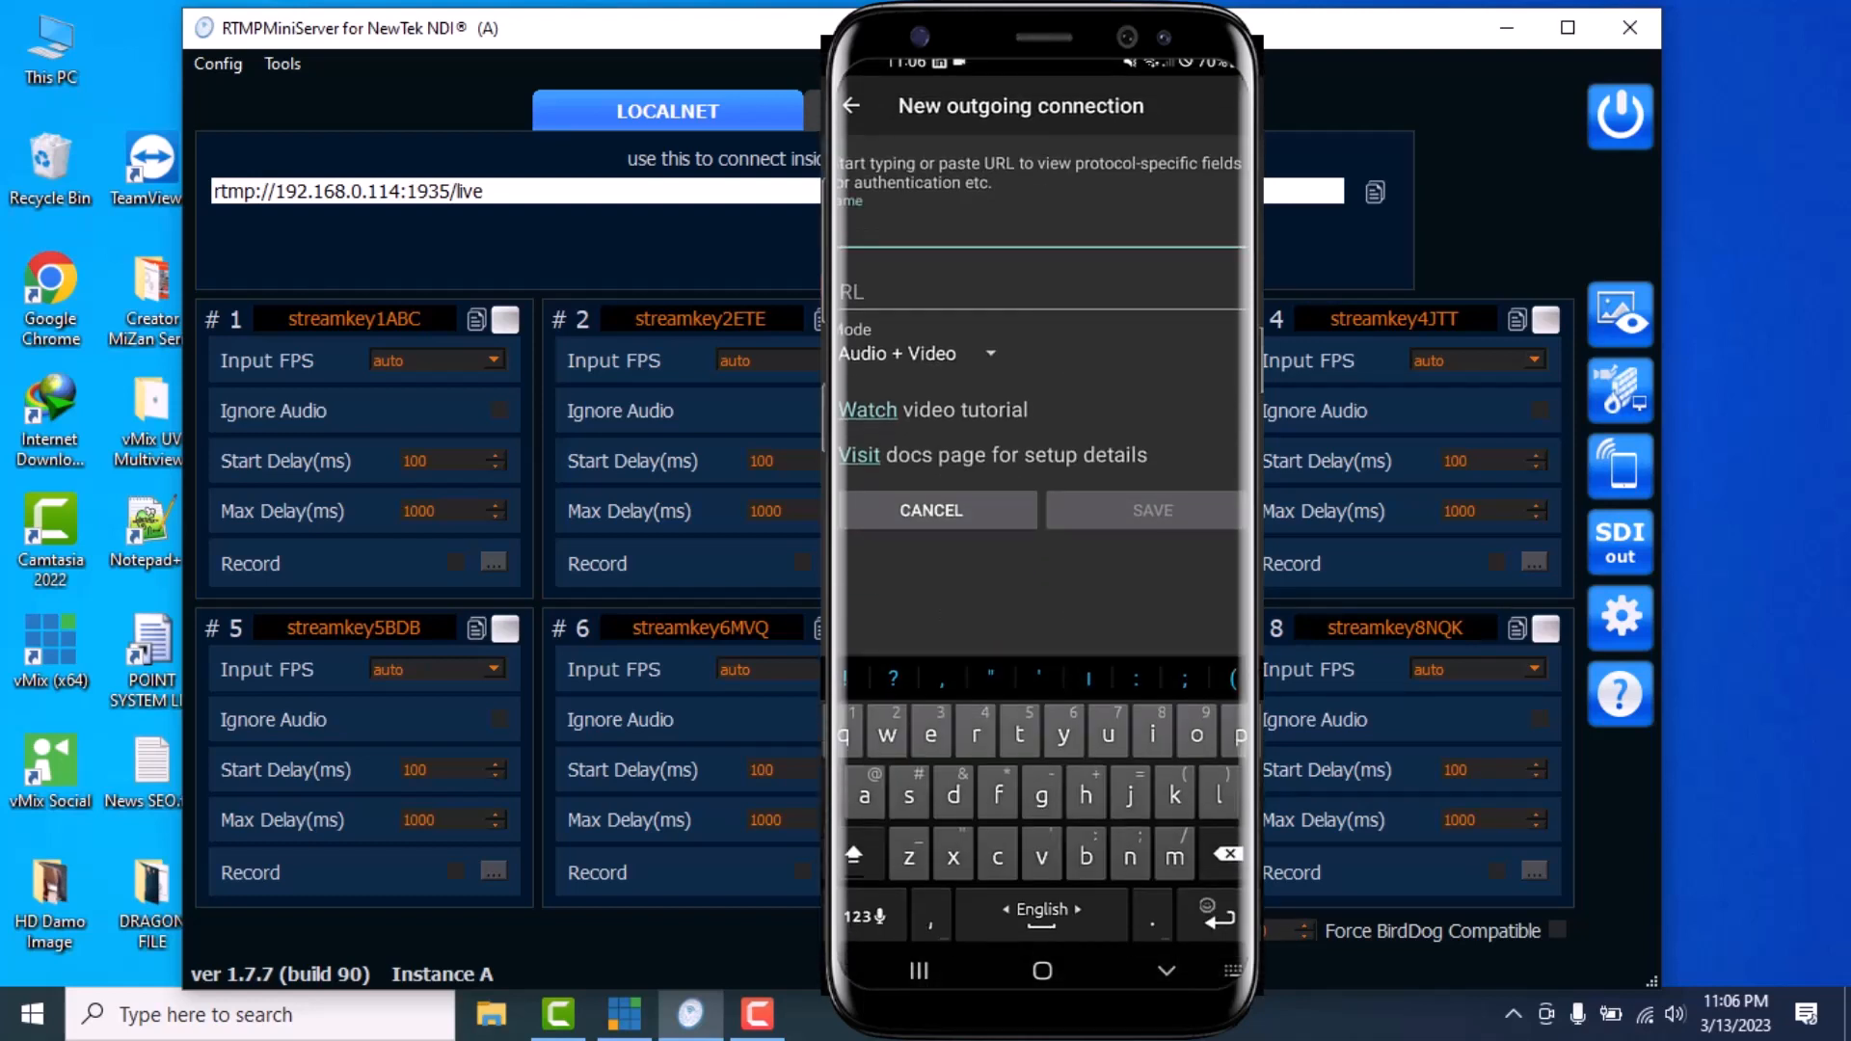
type("Repote")
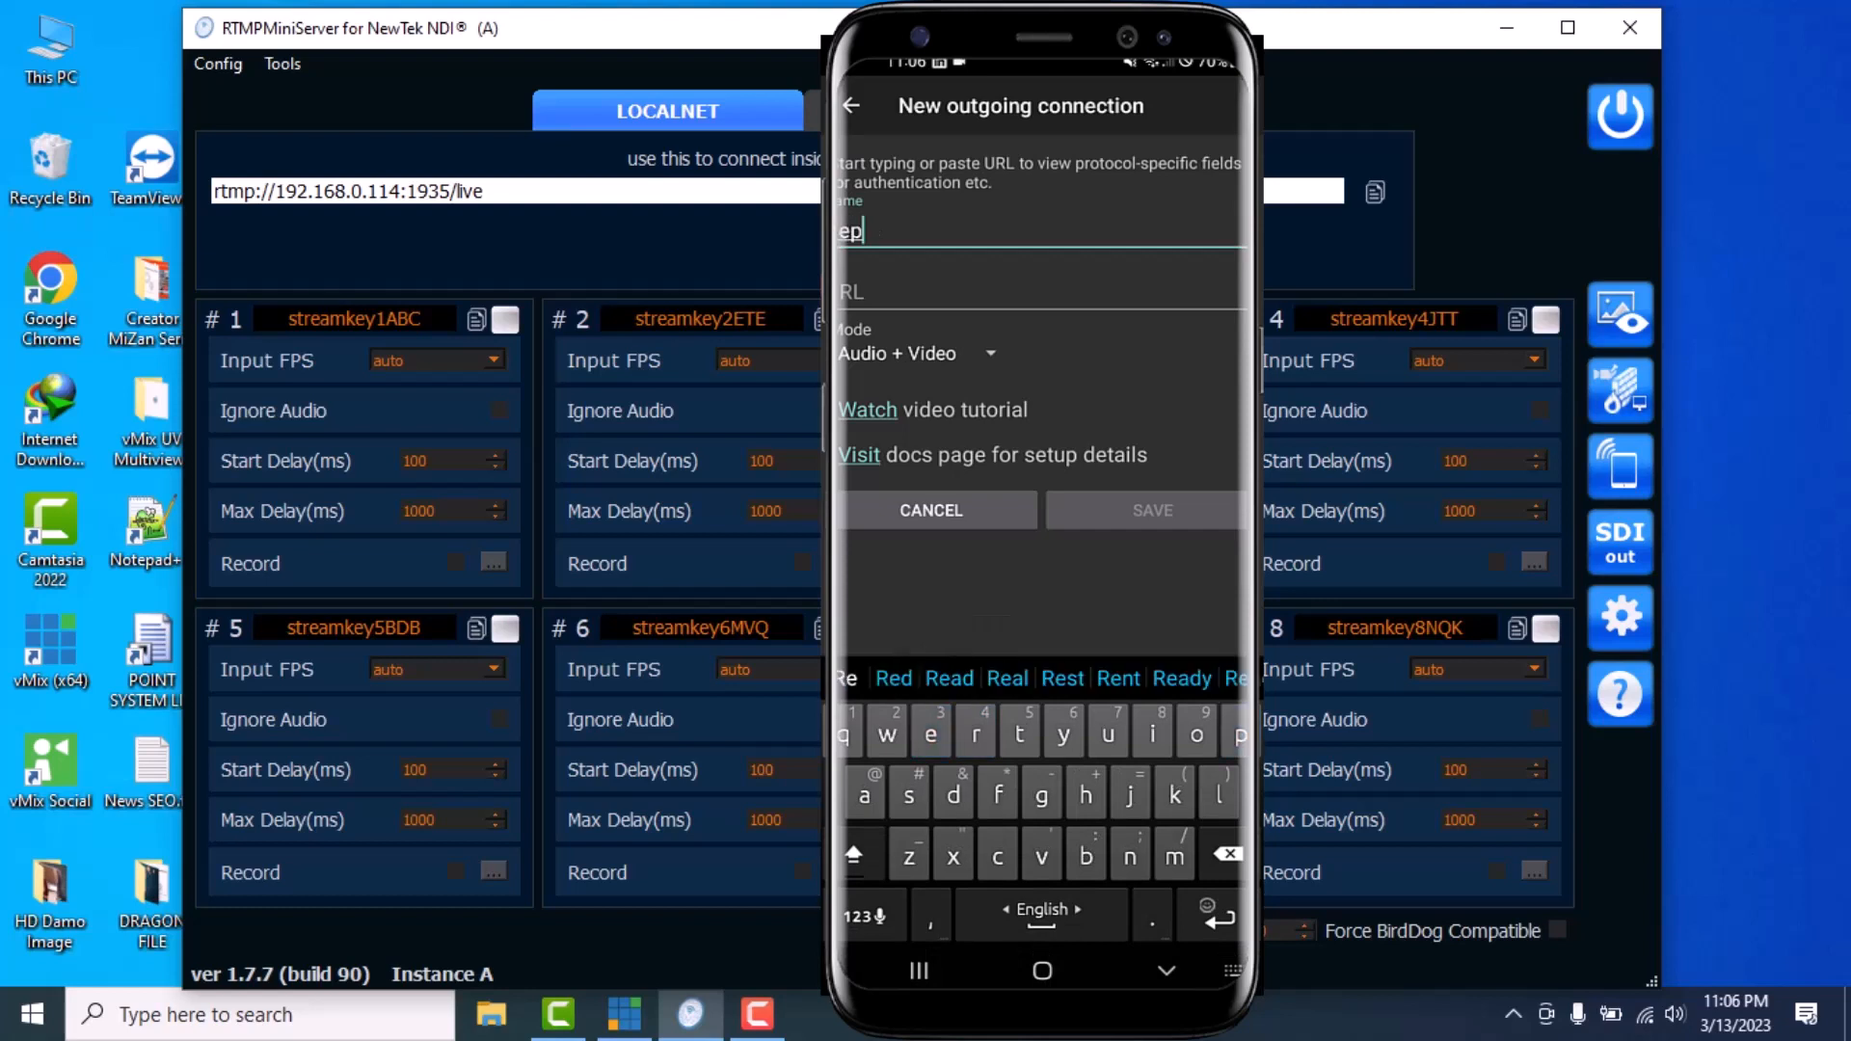
type("r")
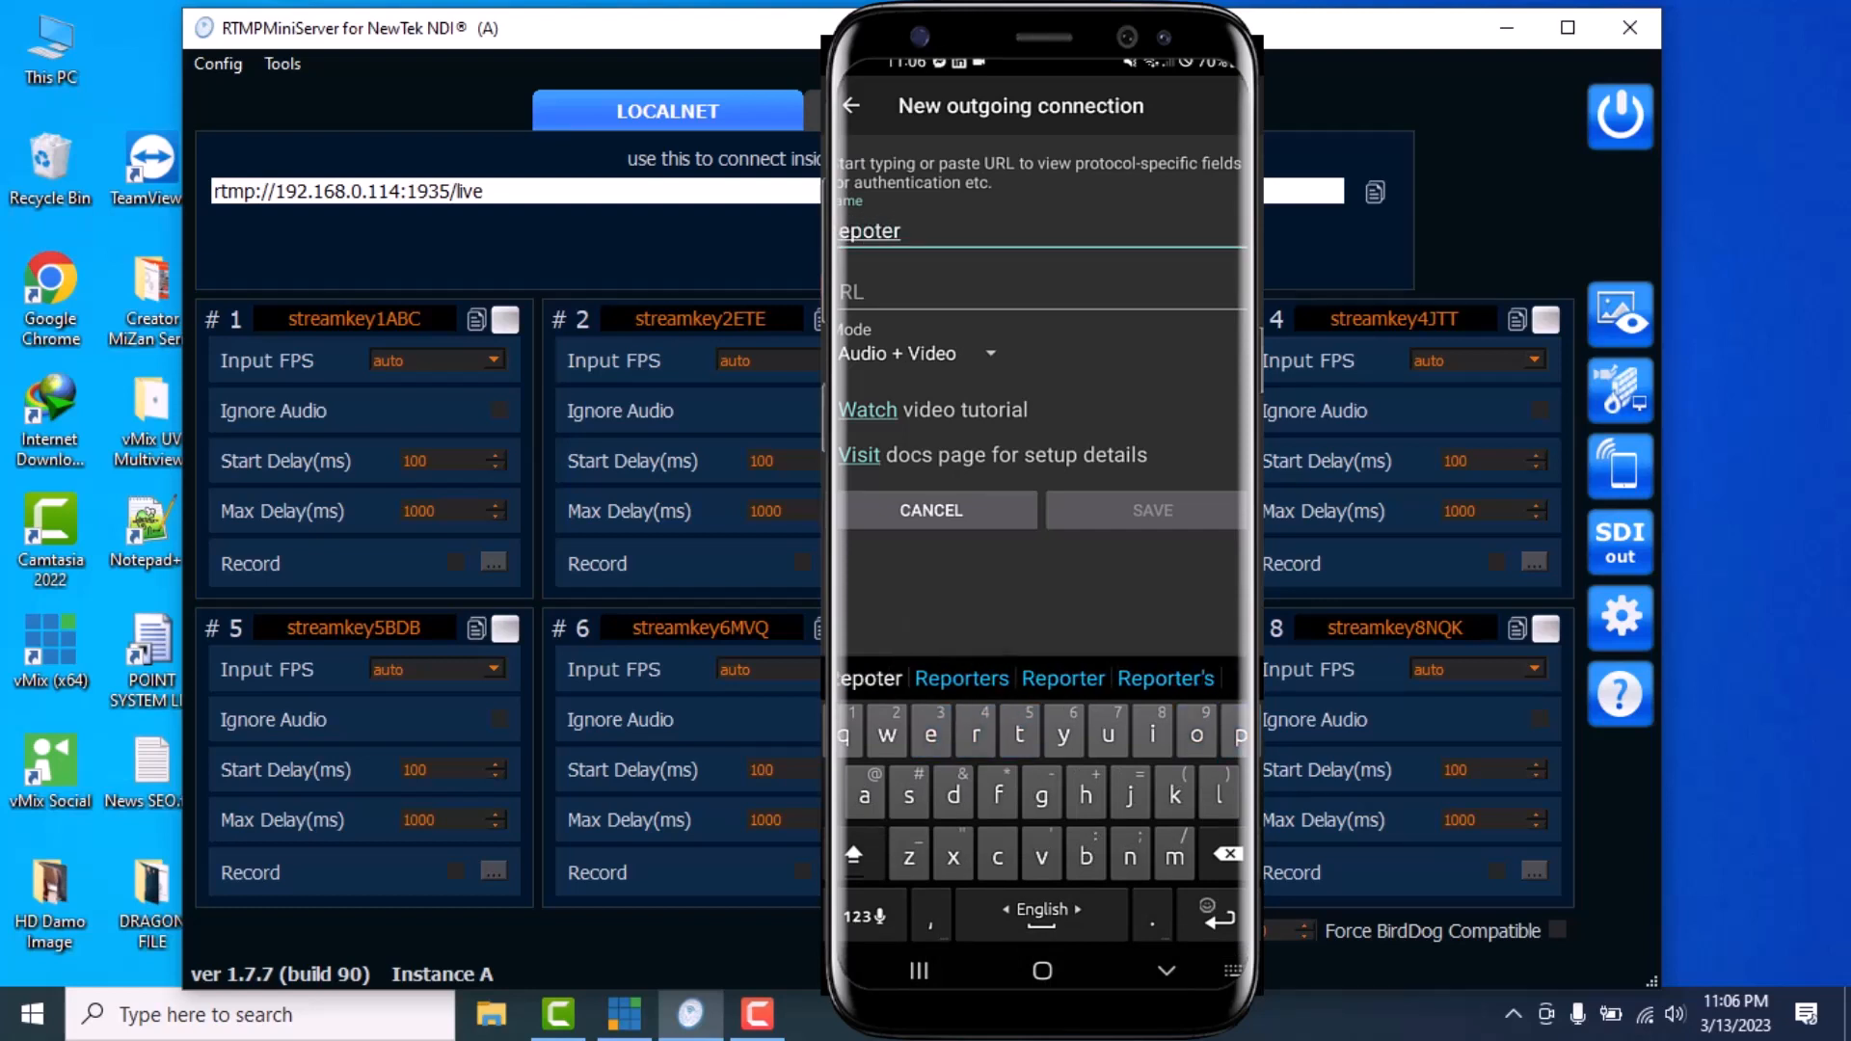
left_click(1041, 292)
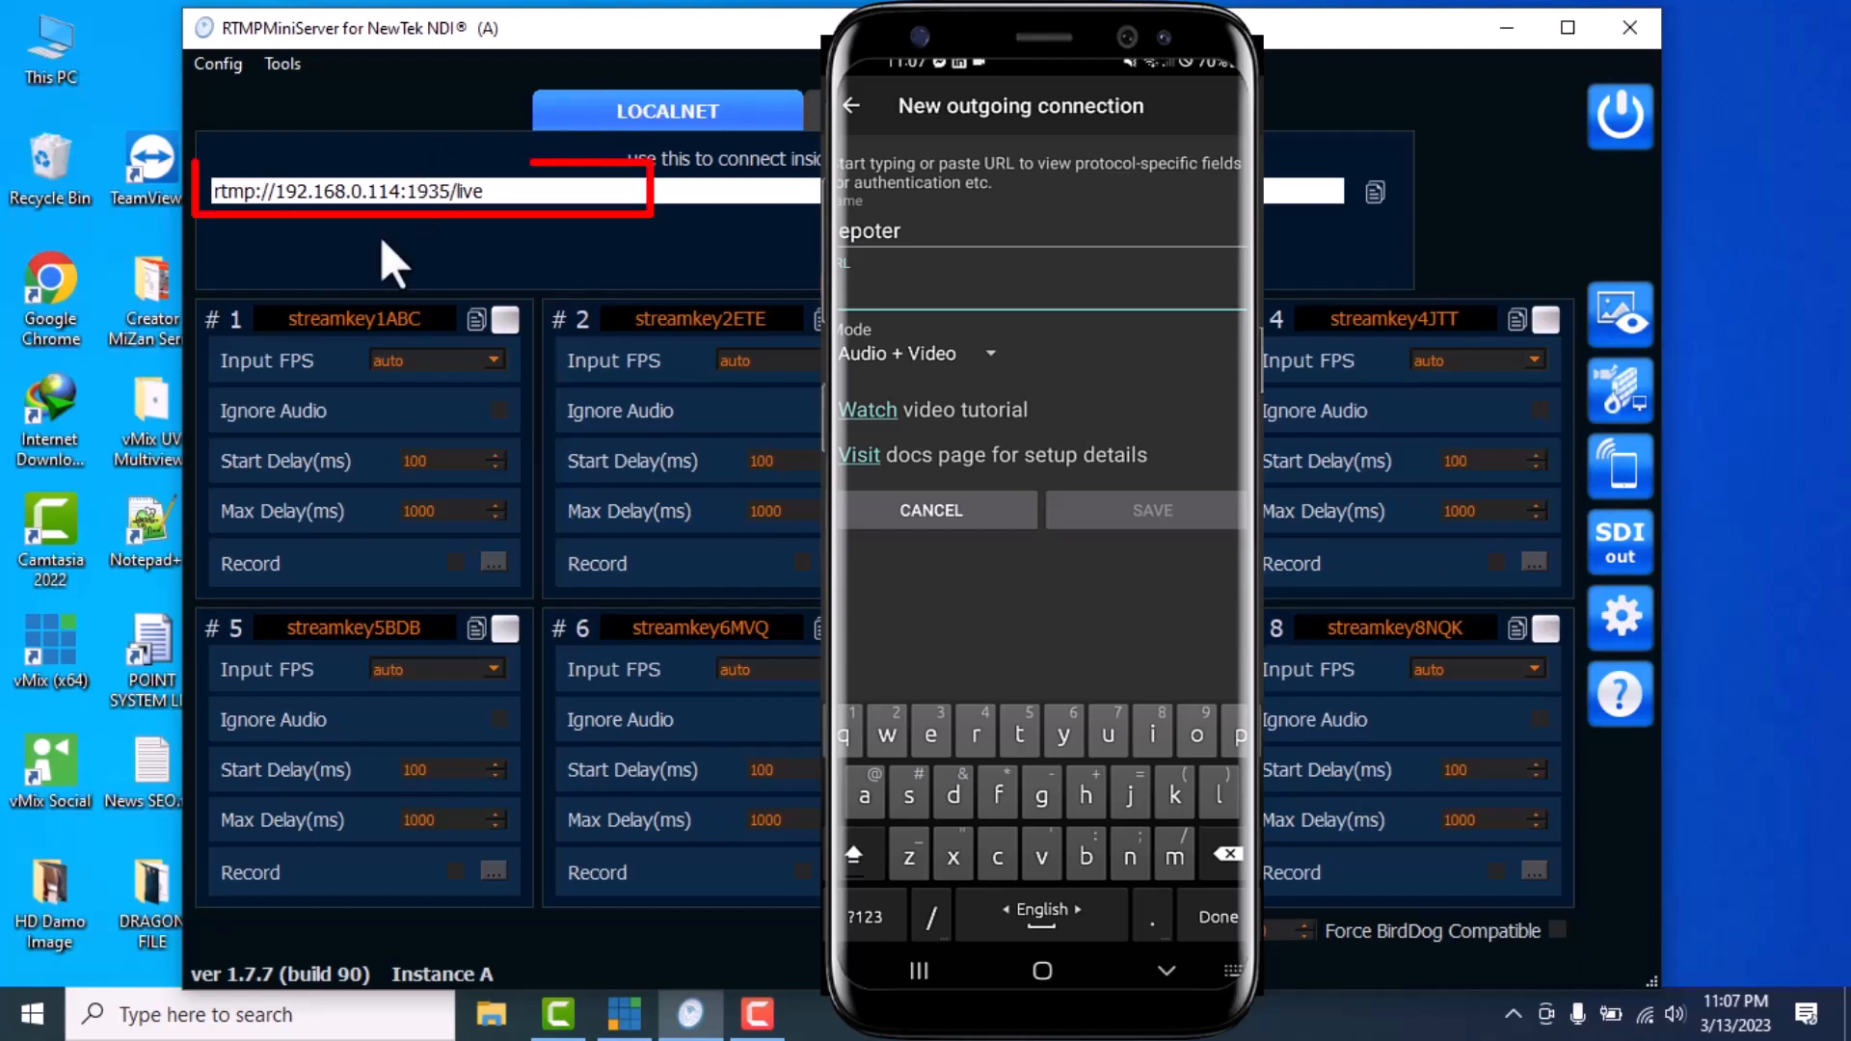
left_click_drag(525, 193, 217, 190)
left_click(529, 196)
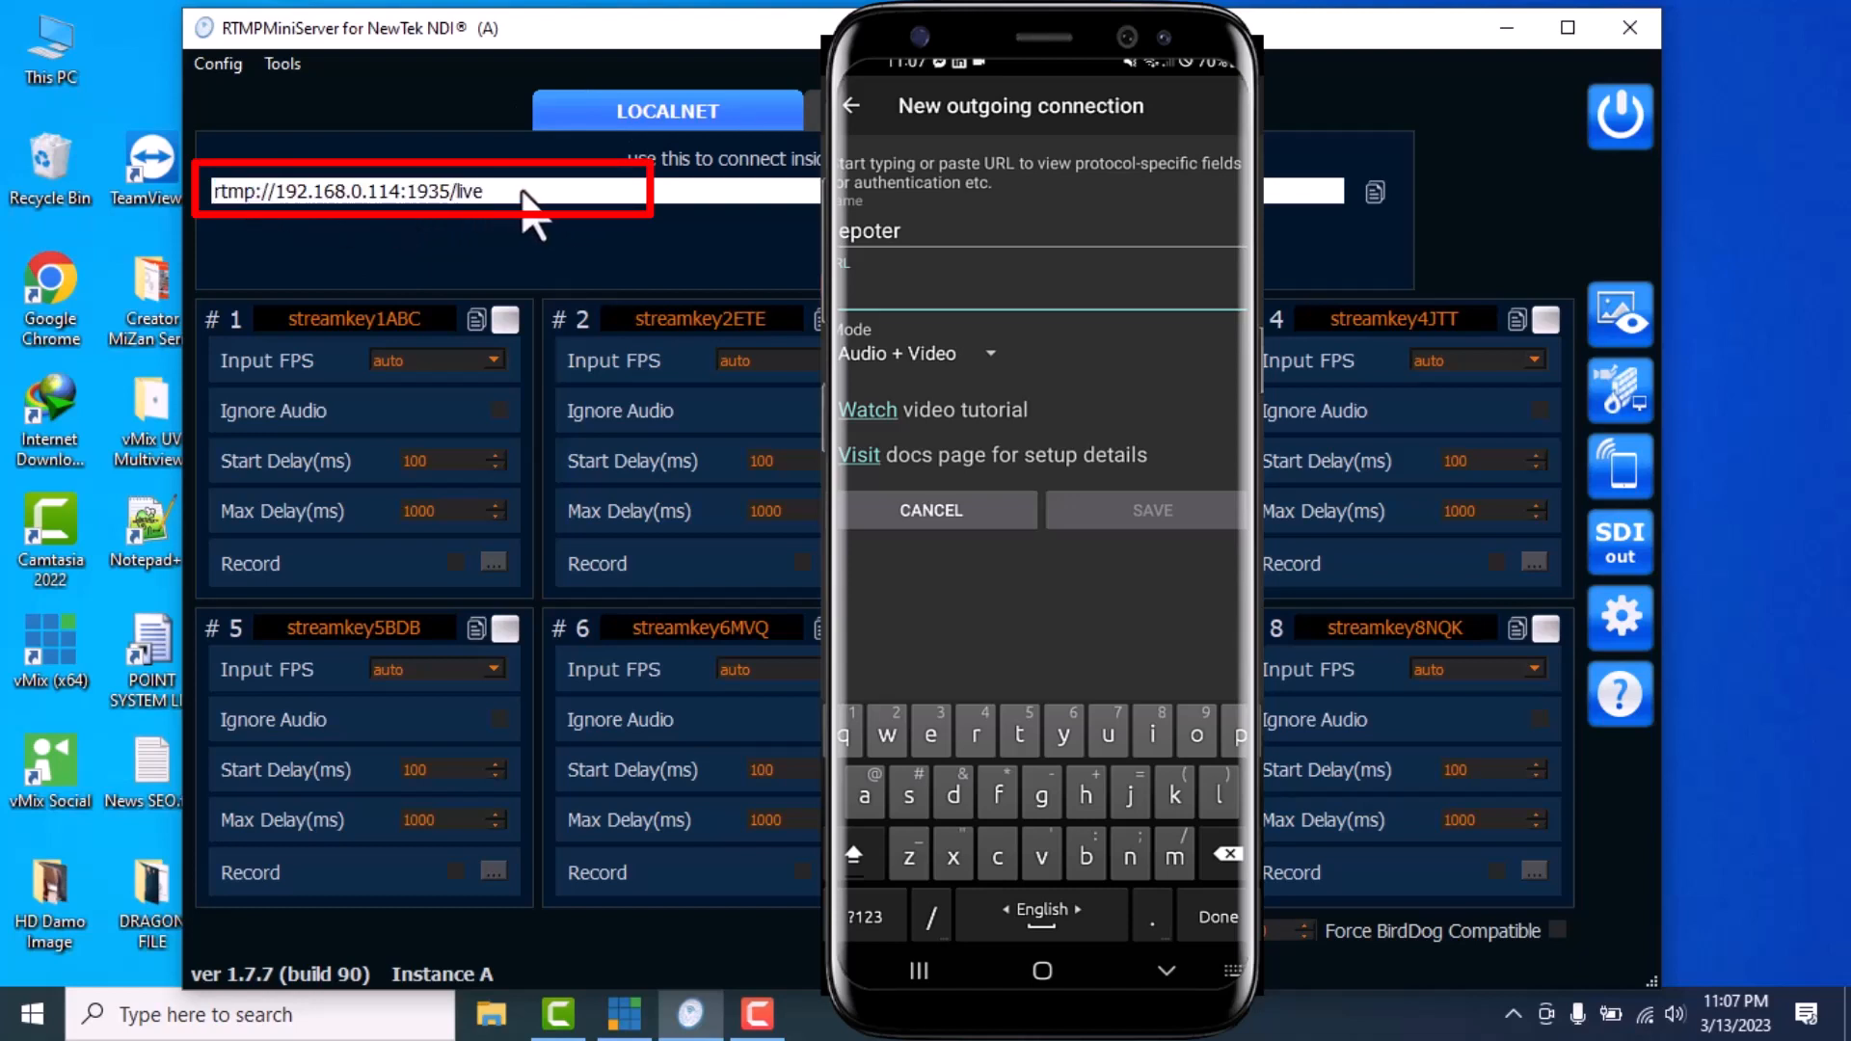
type("rtmp")
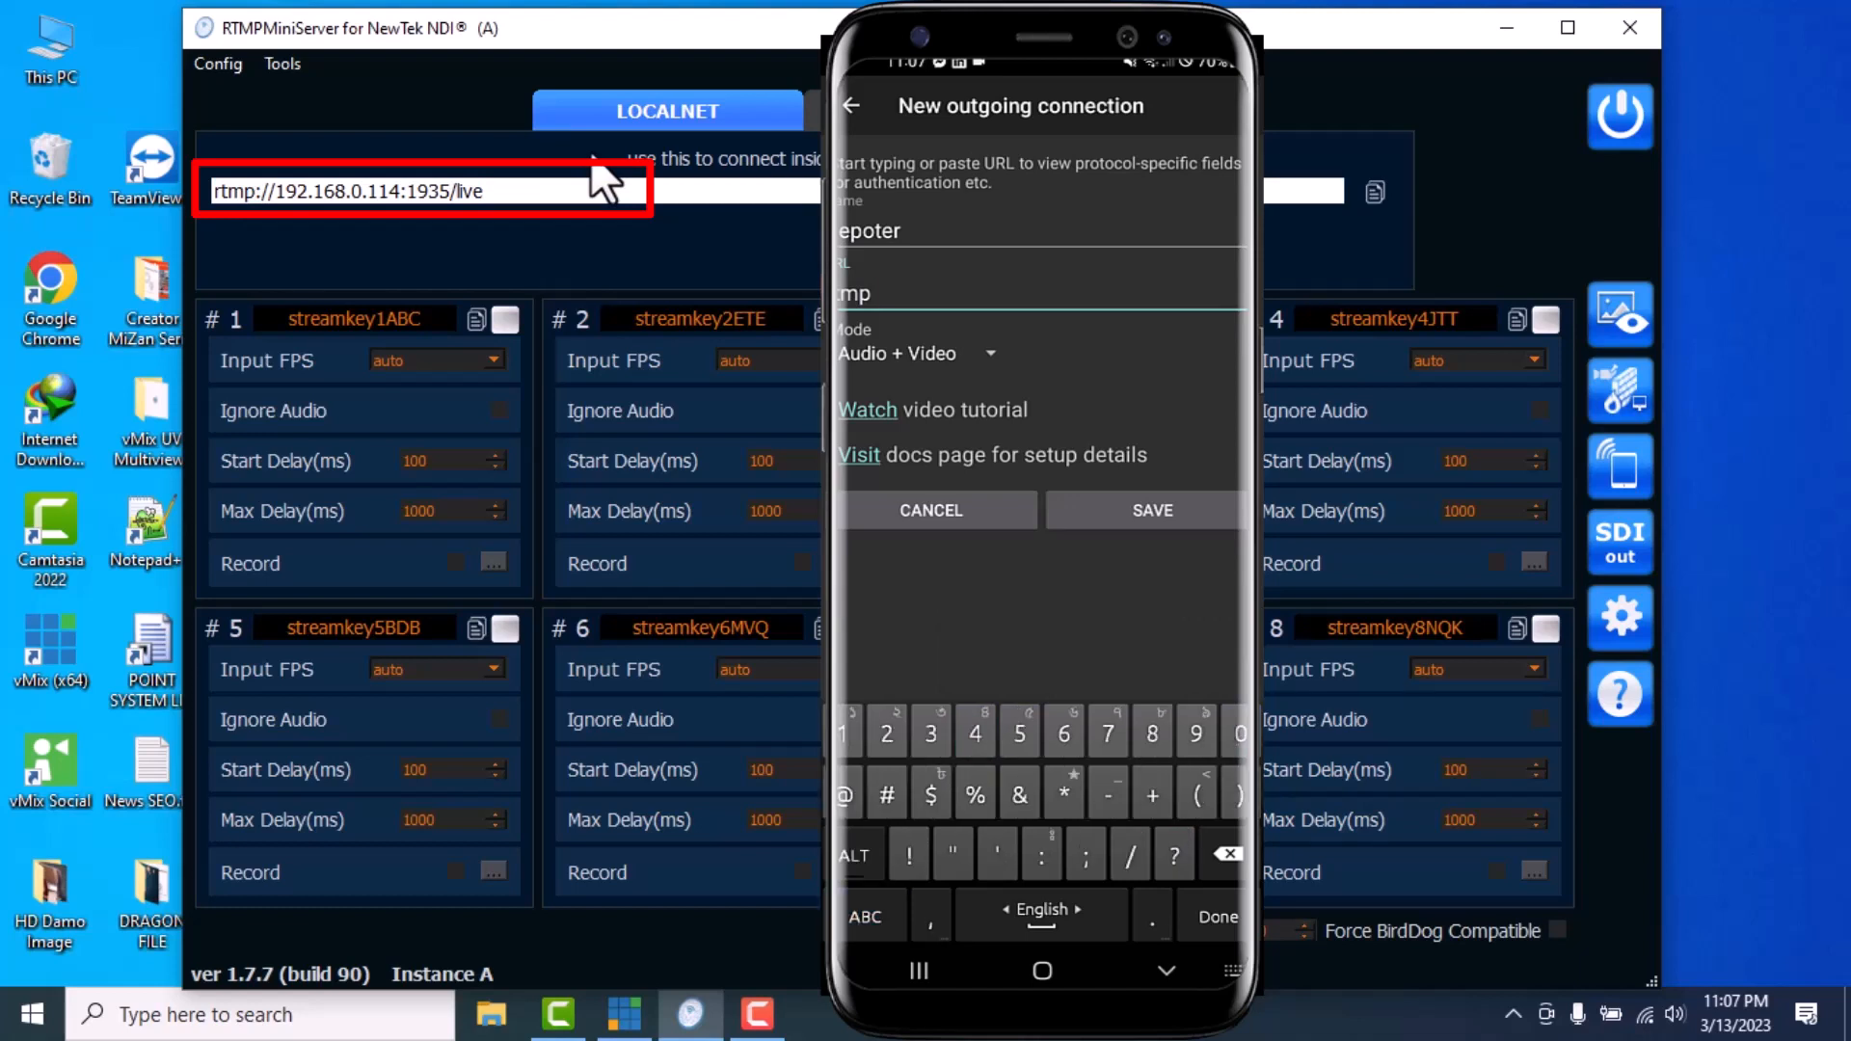
type("://")
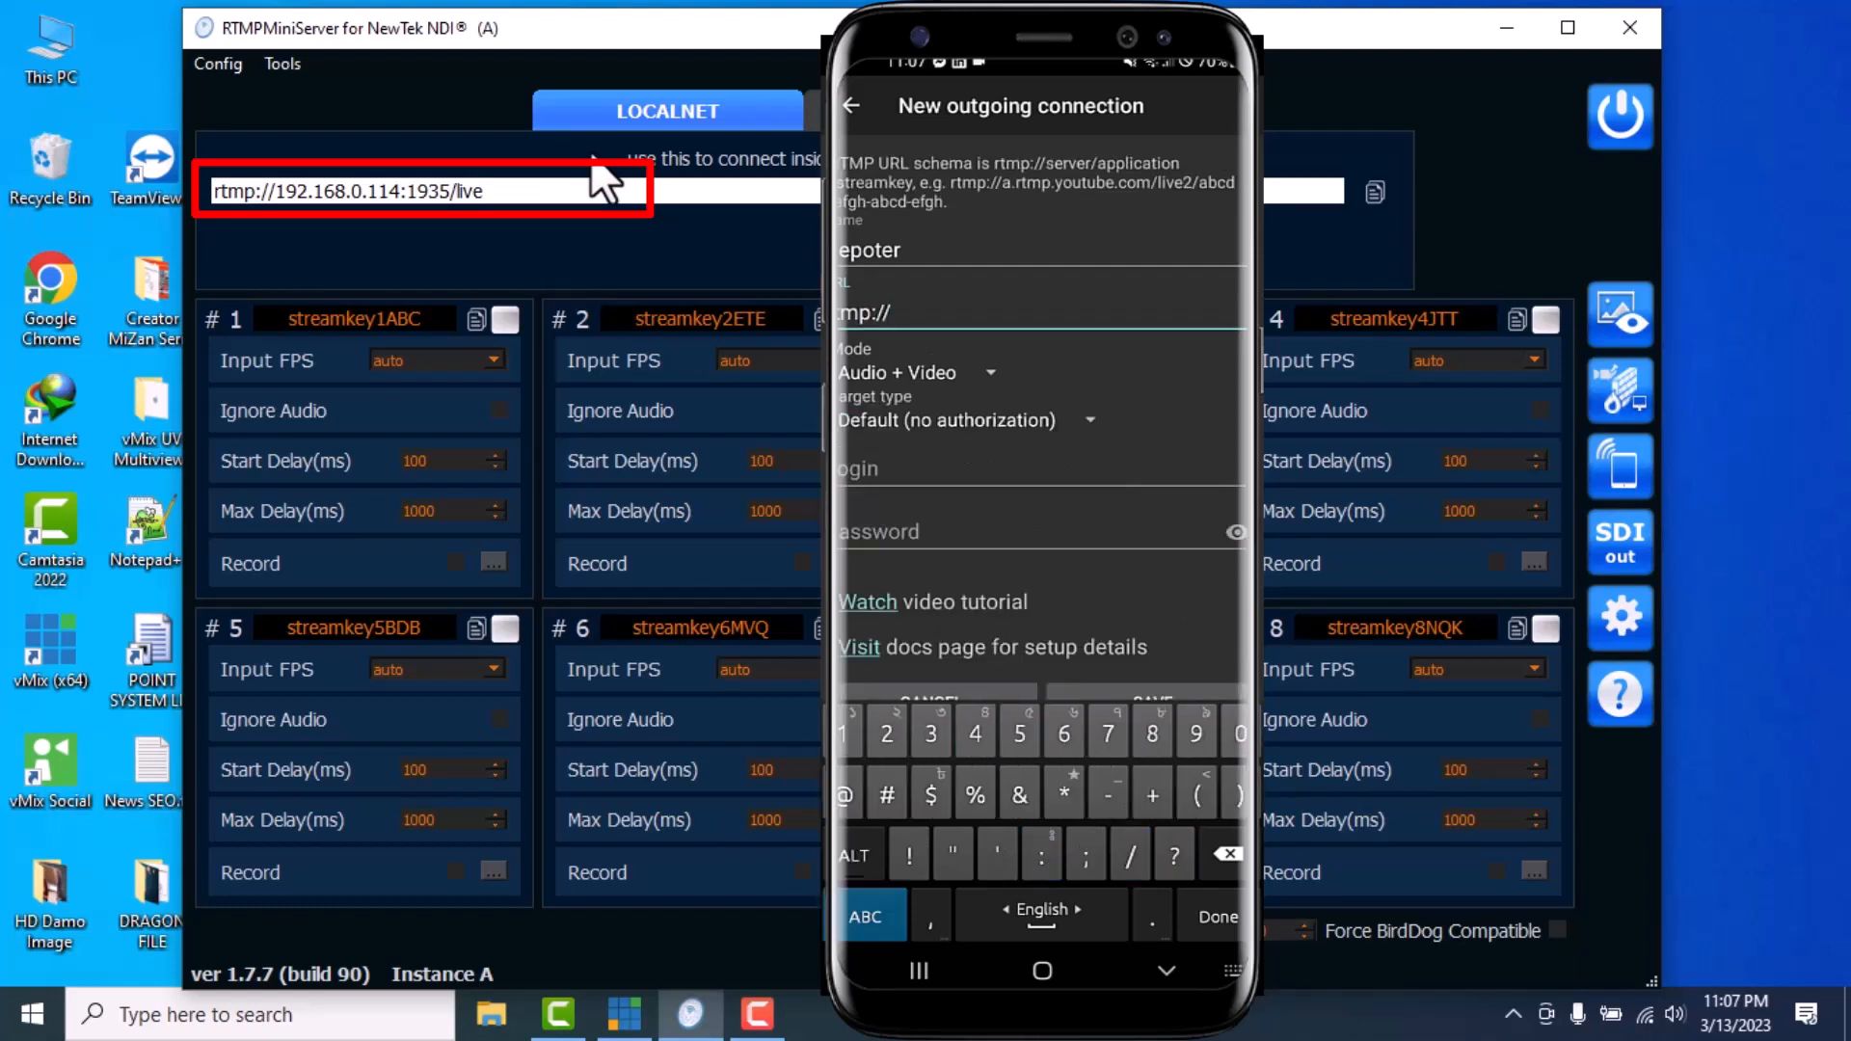
type("192")
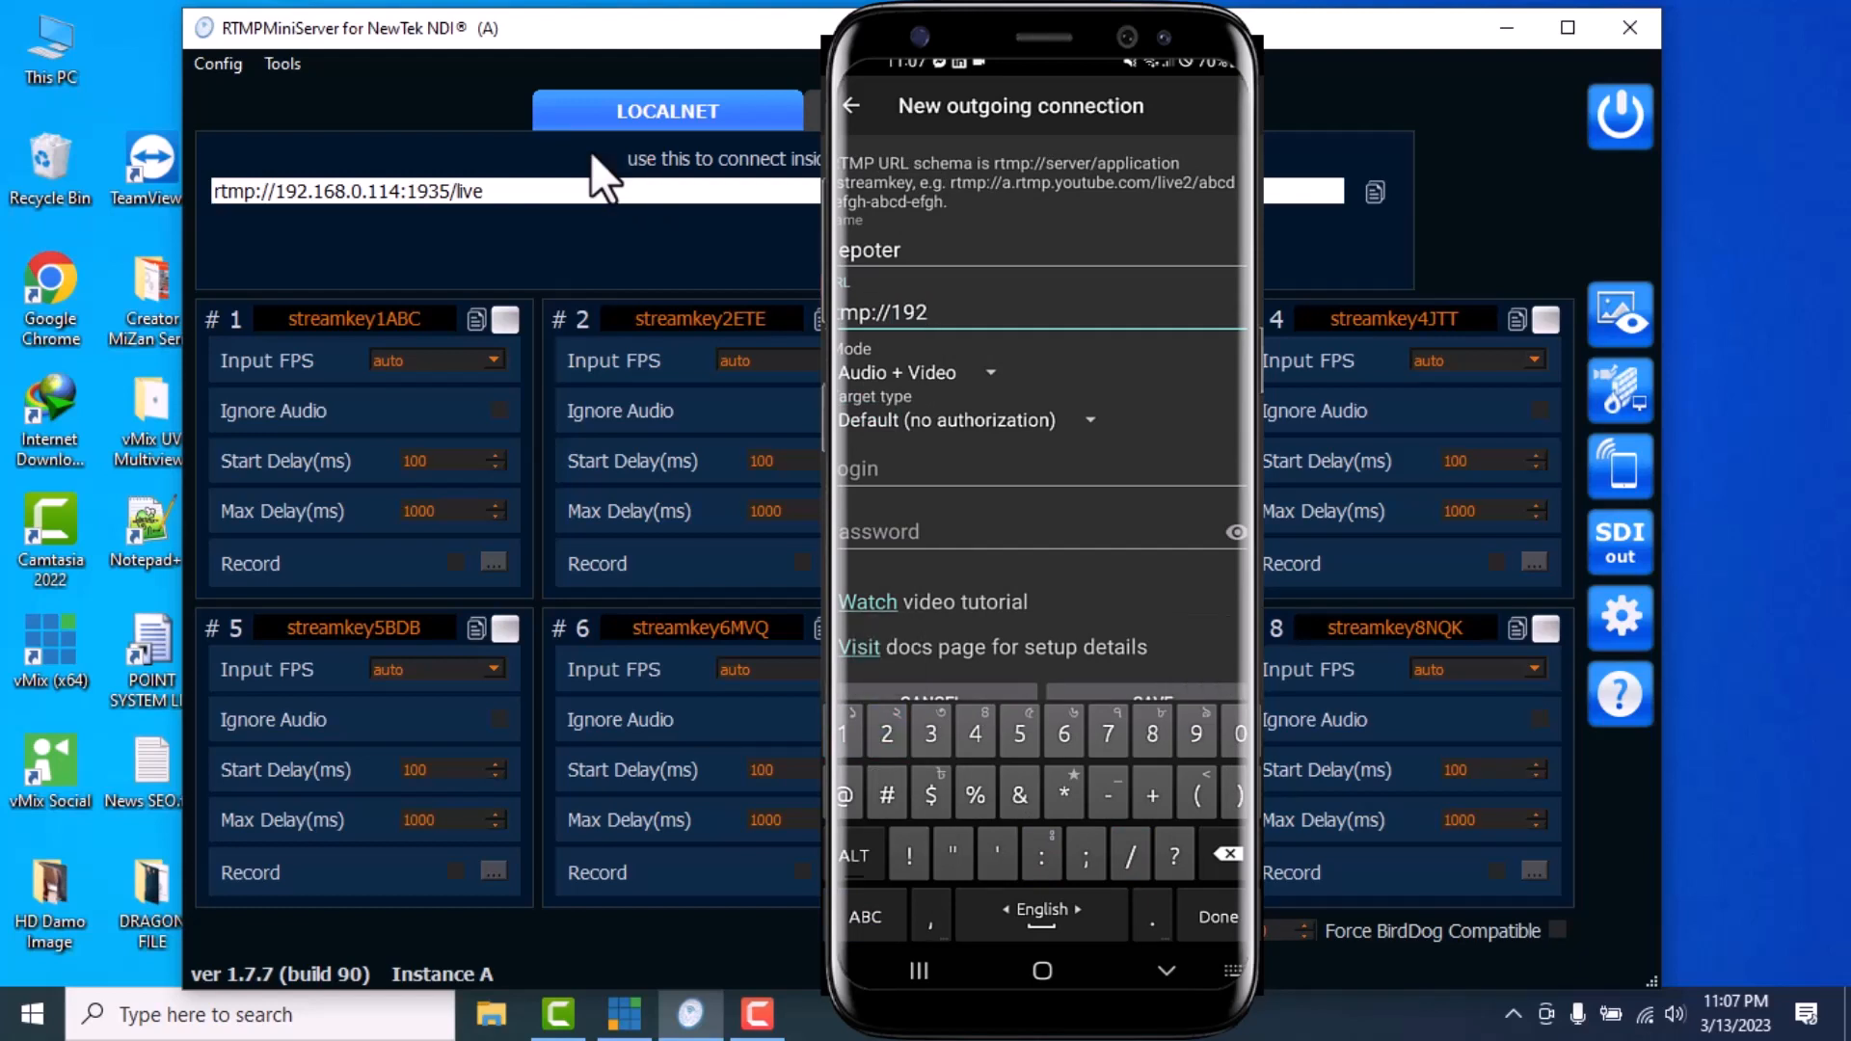
type(".168.0.114:1935/live")
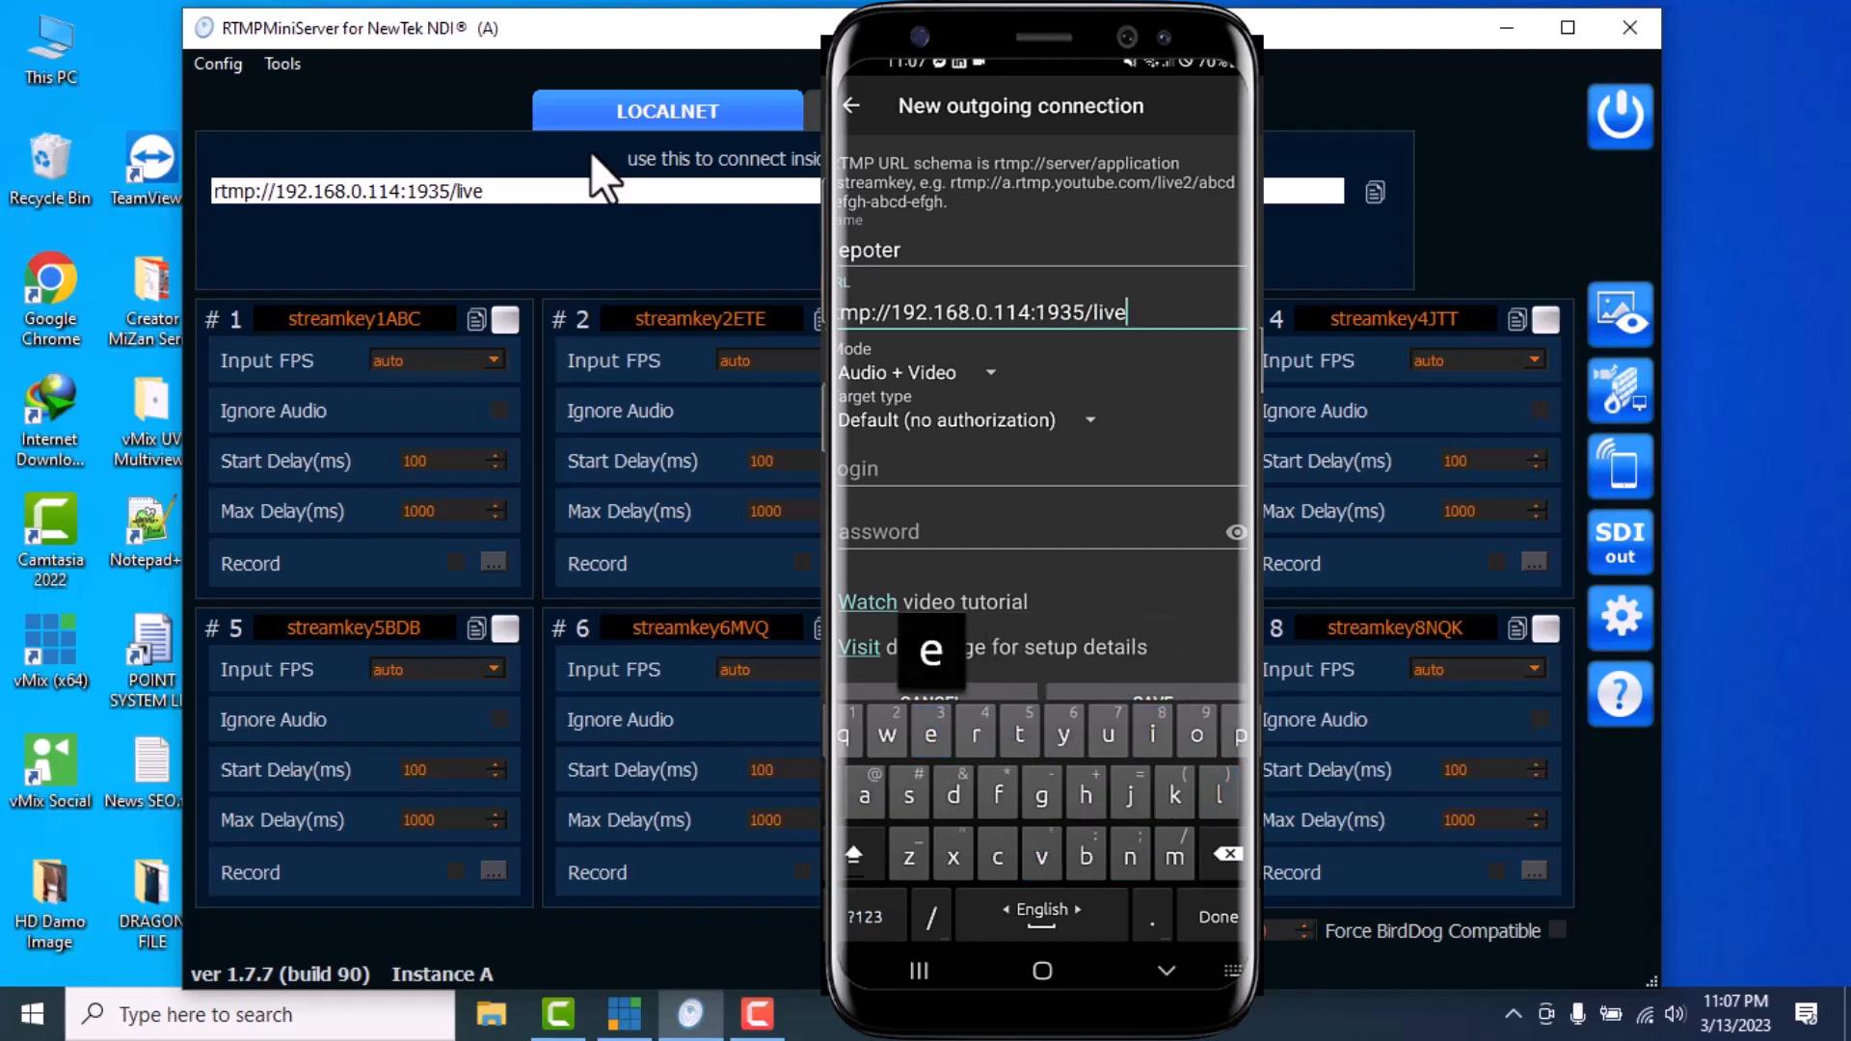
type("/")
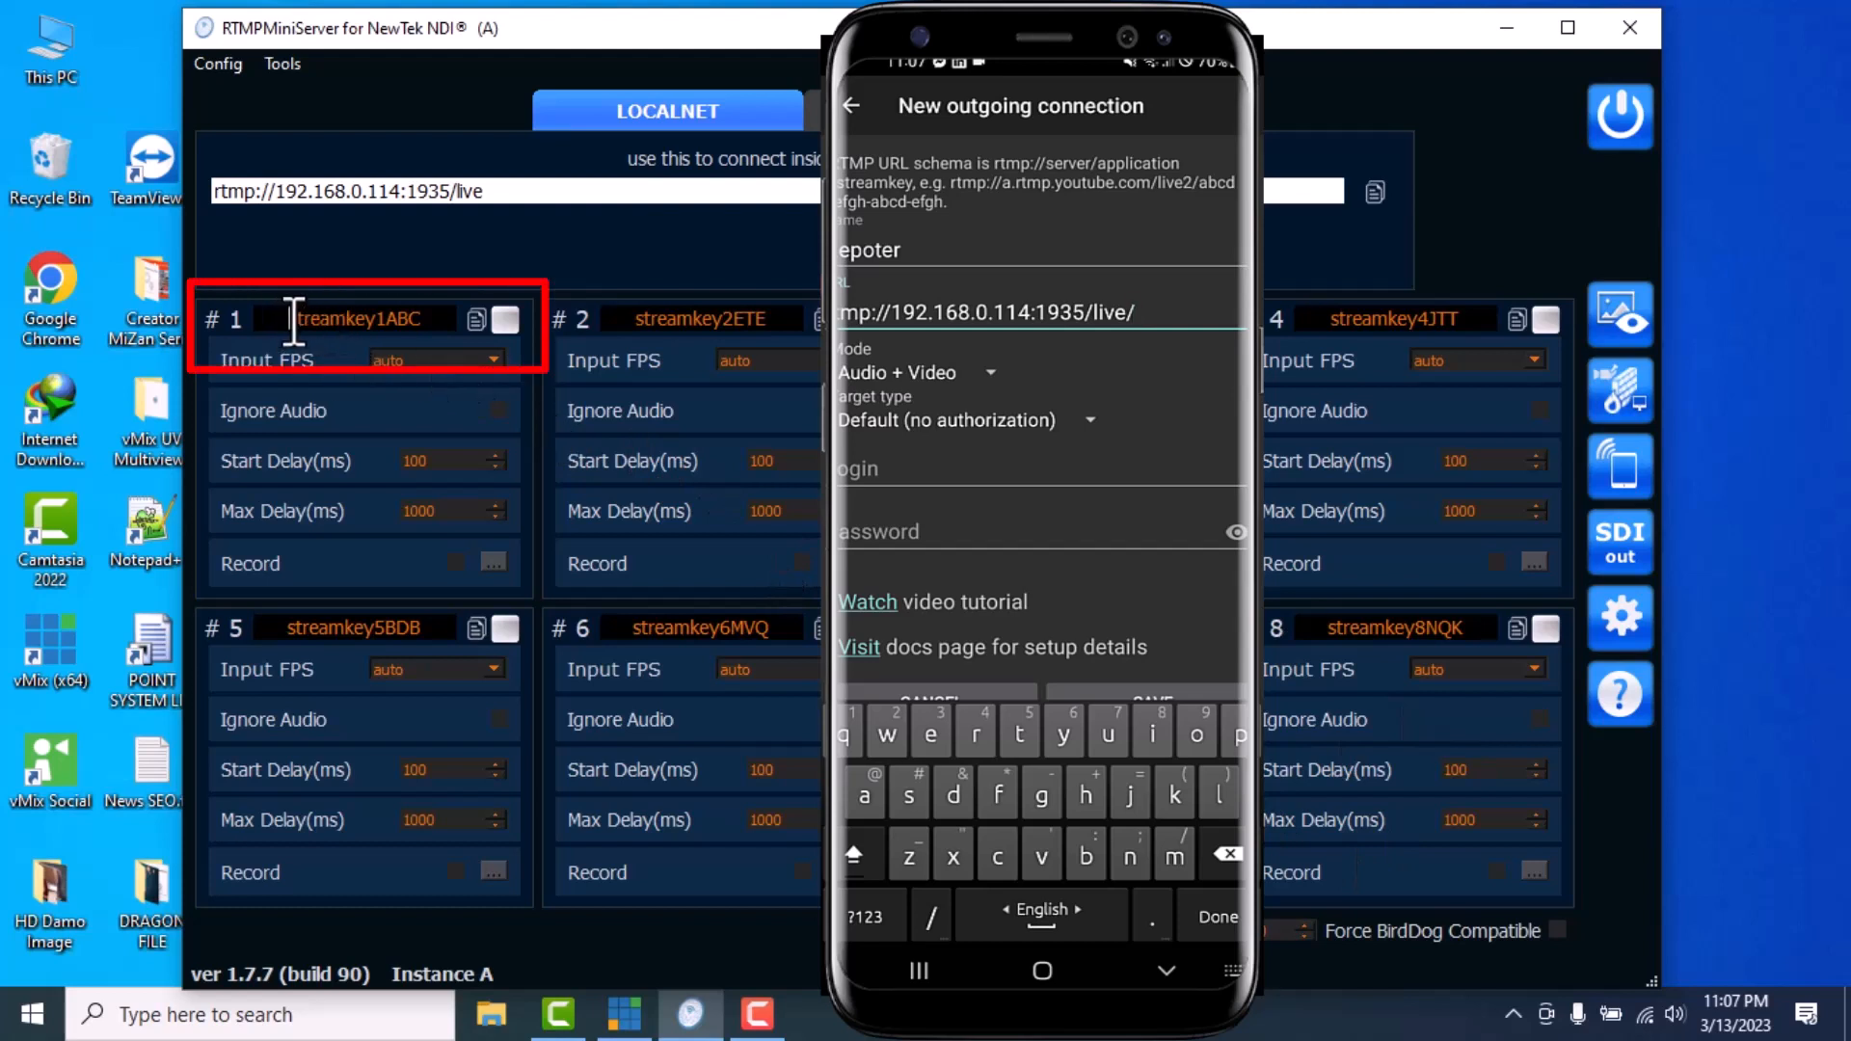
type("str")
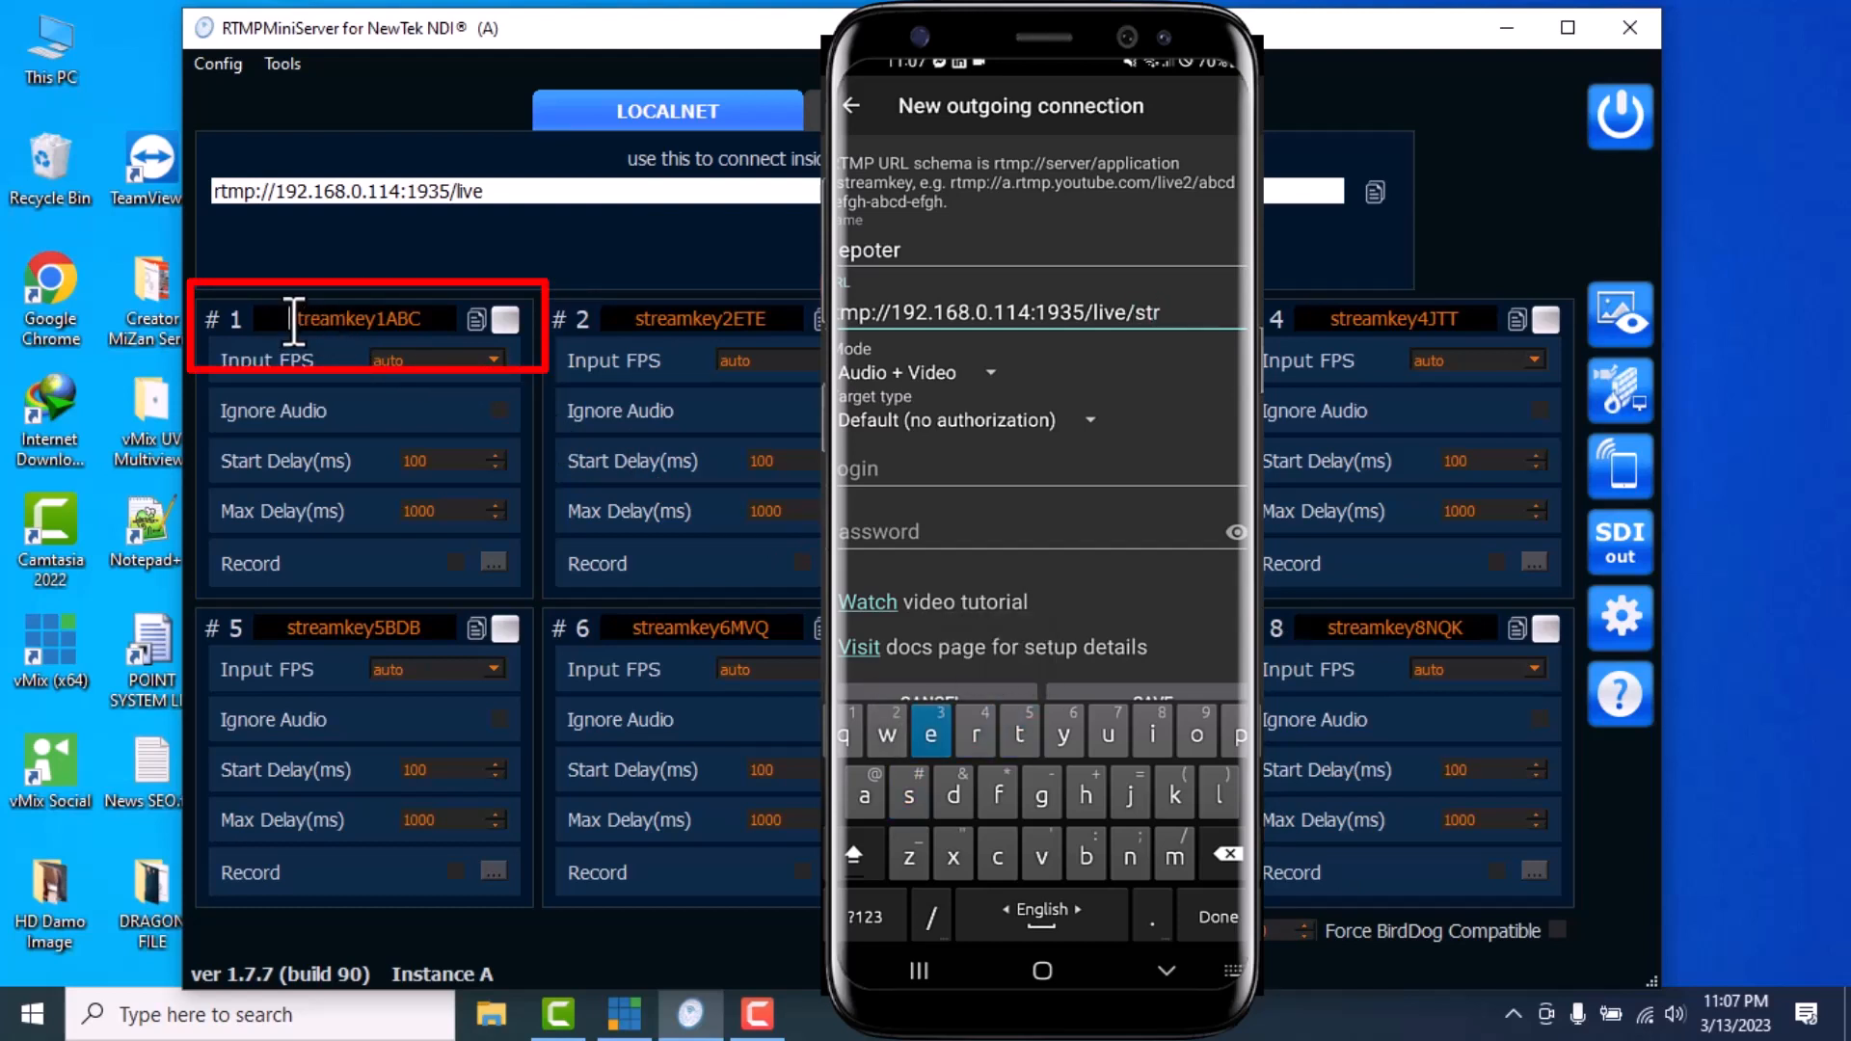
type("eamk")
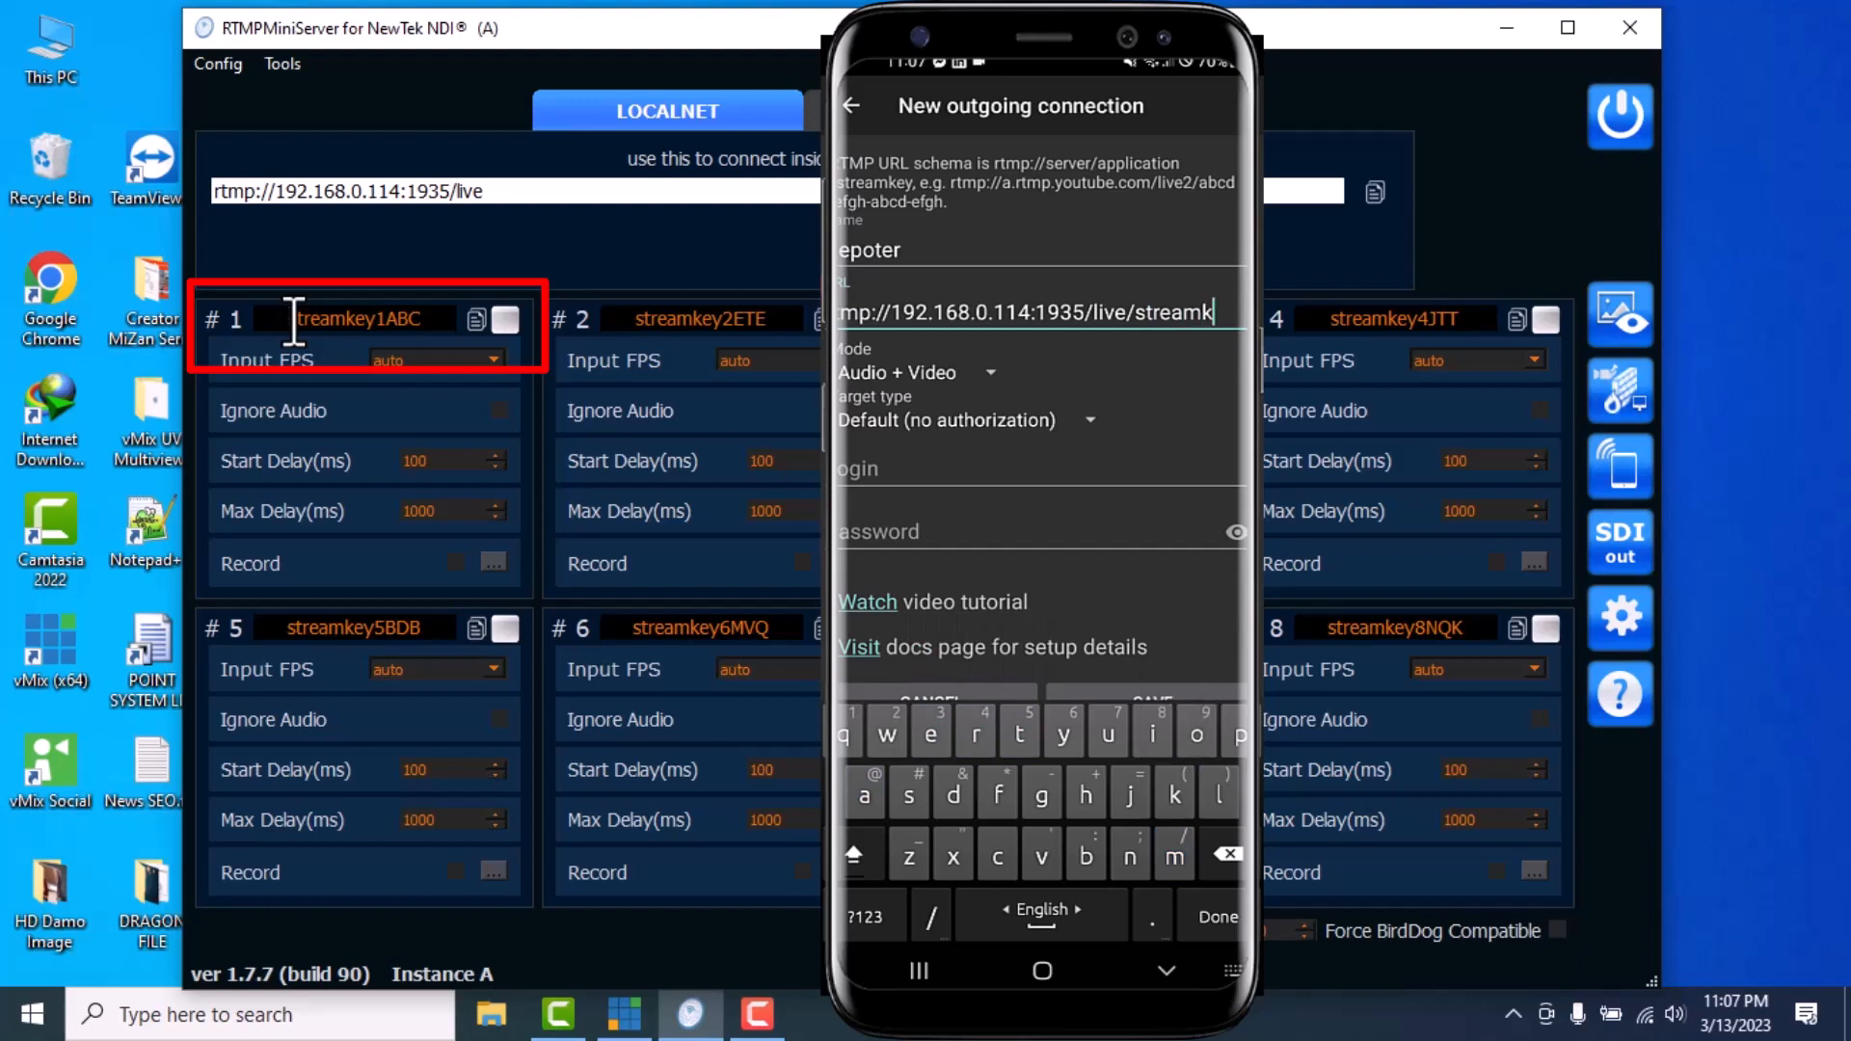
type("ey1")
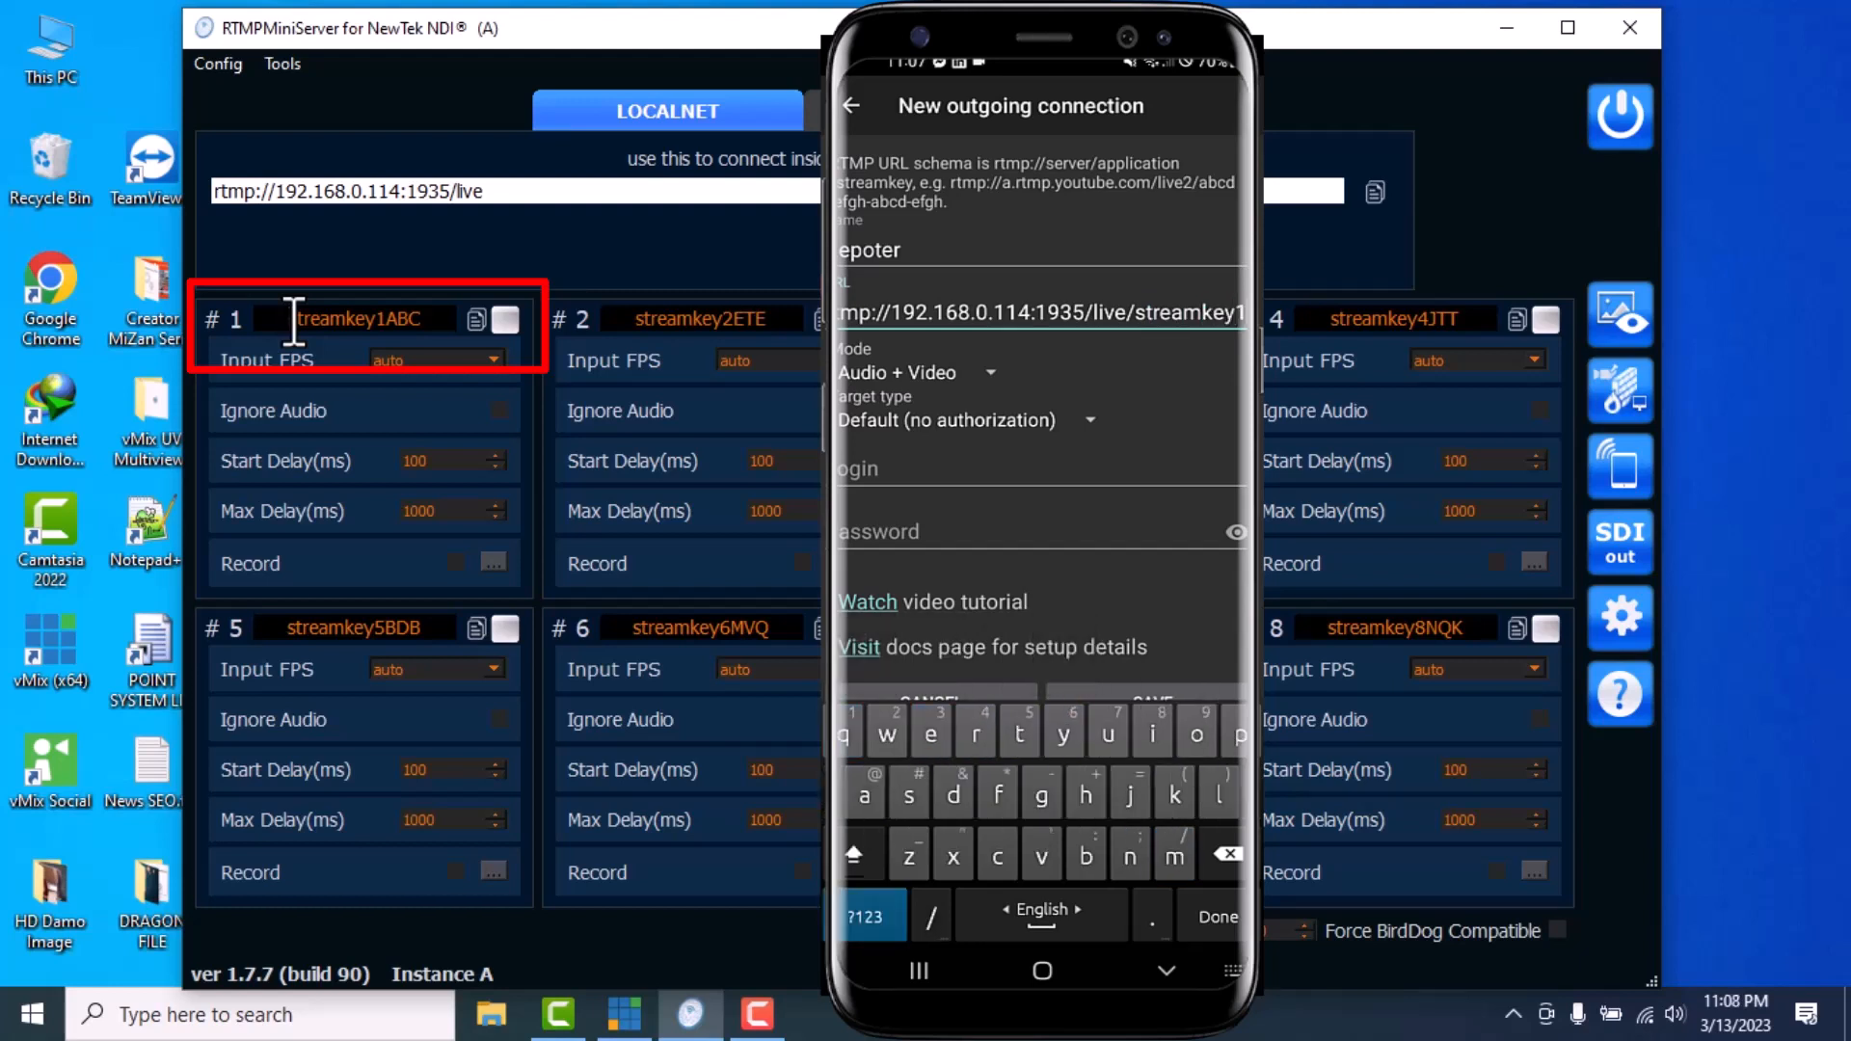
key("shift")
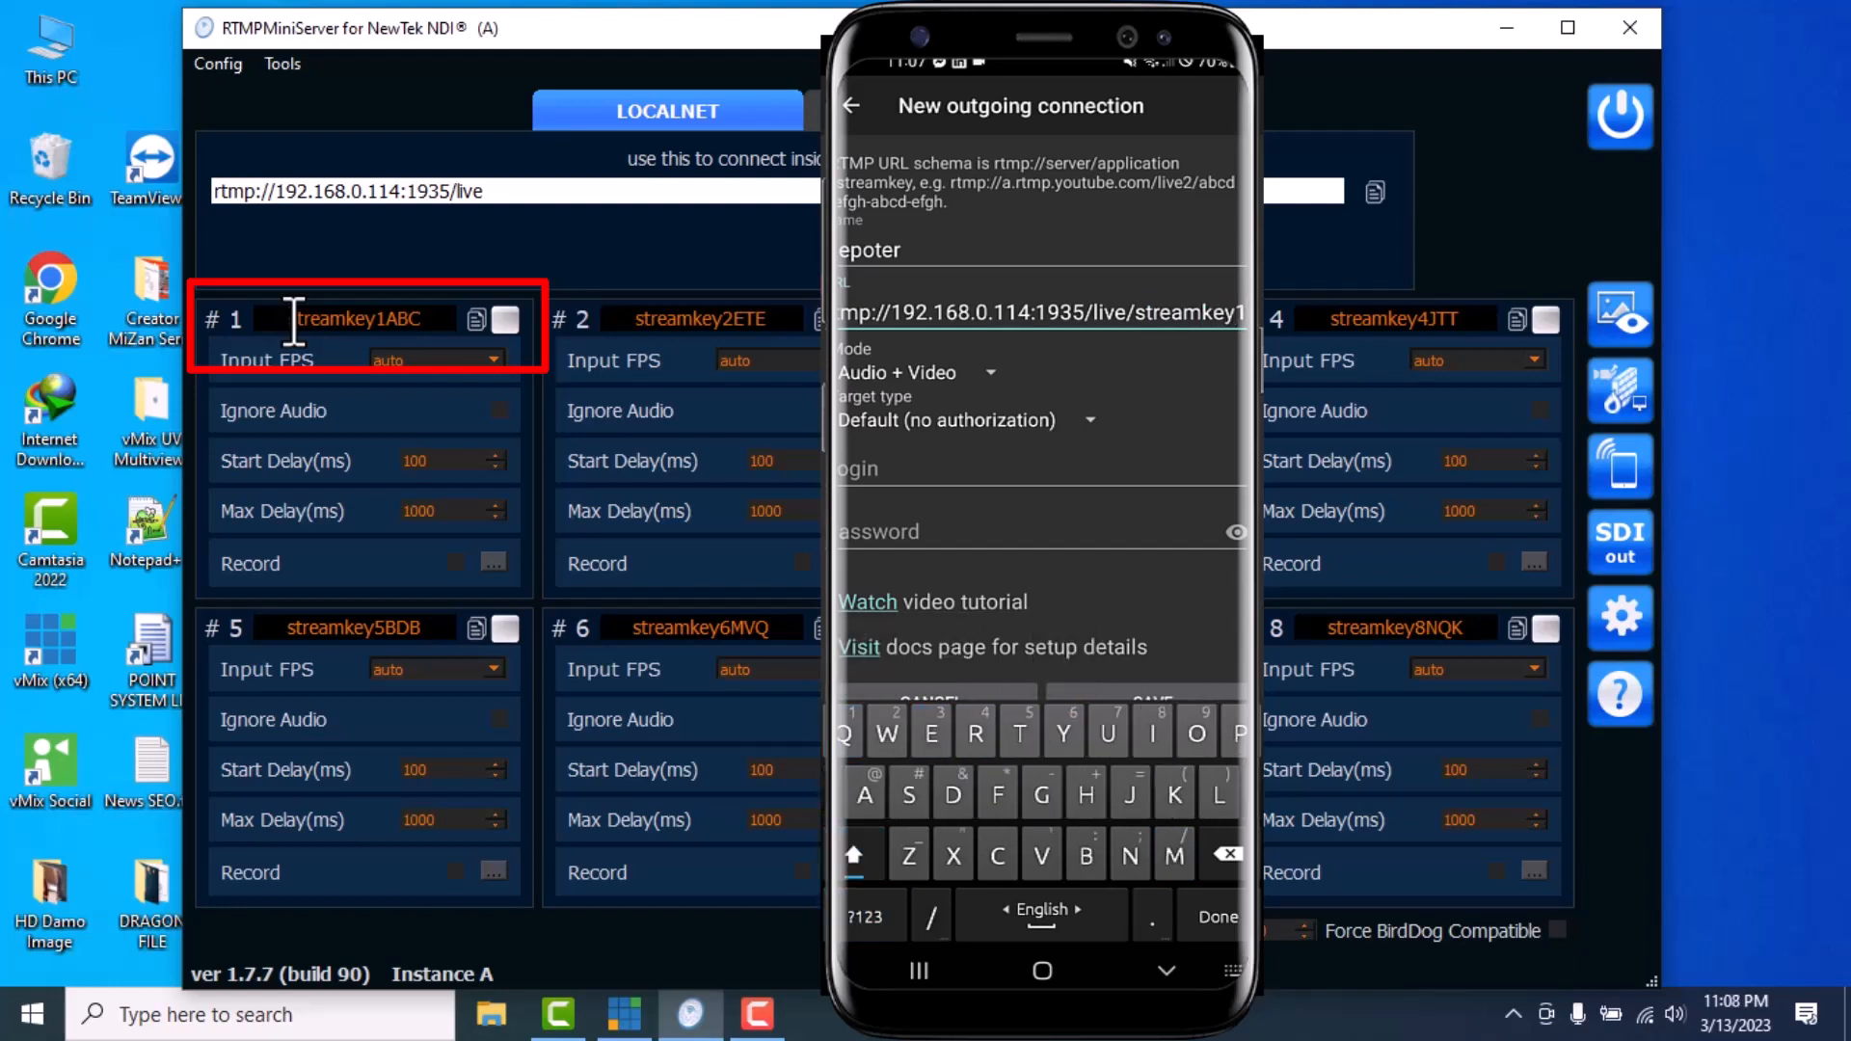
type("ABC")
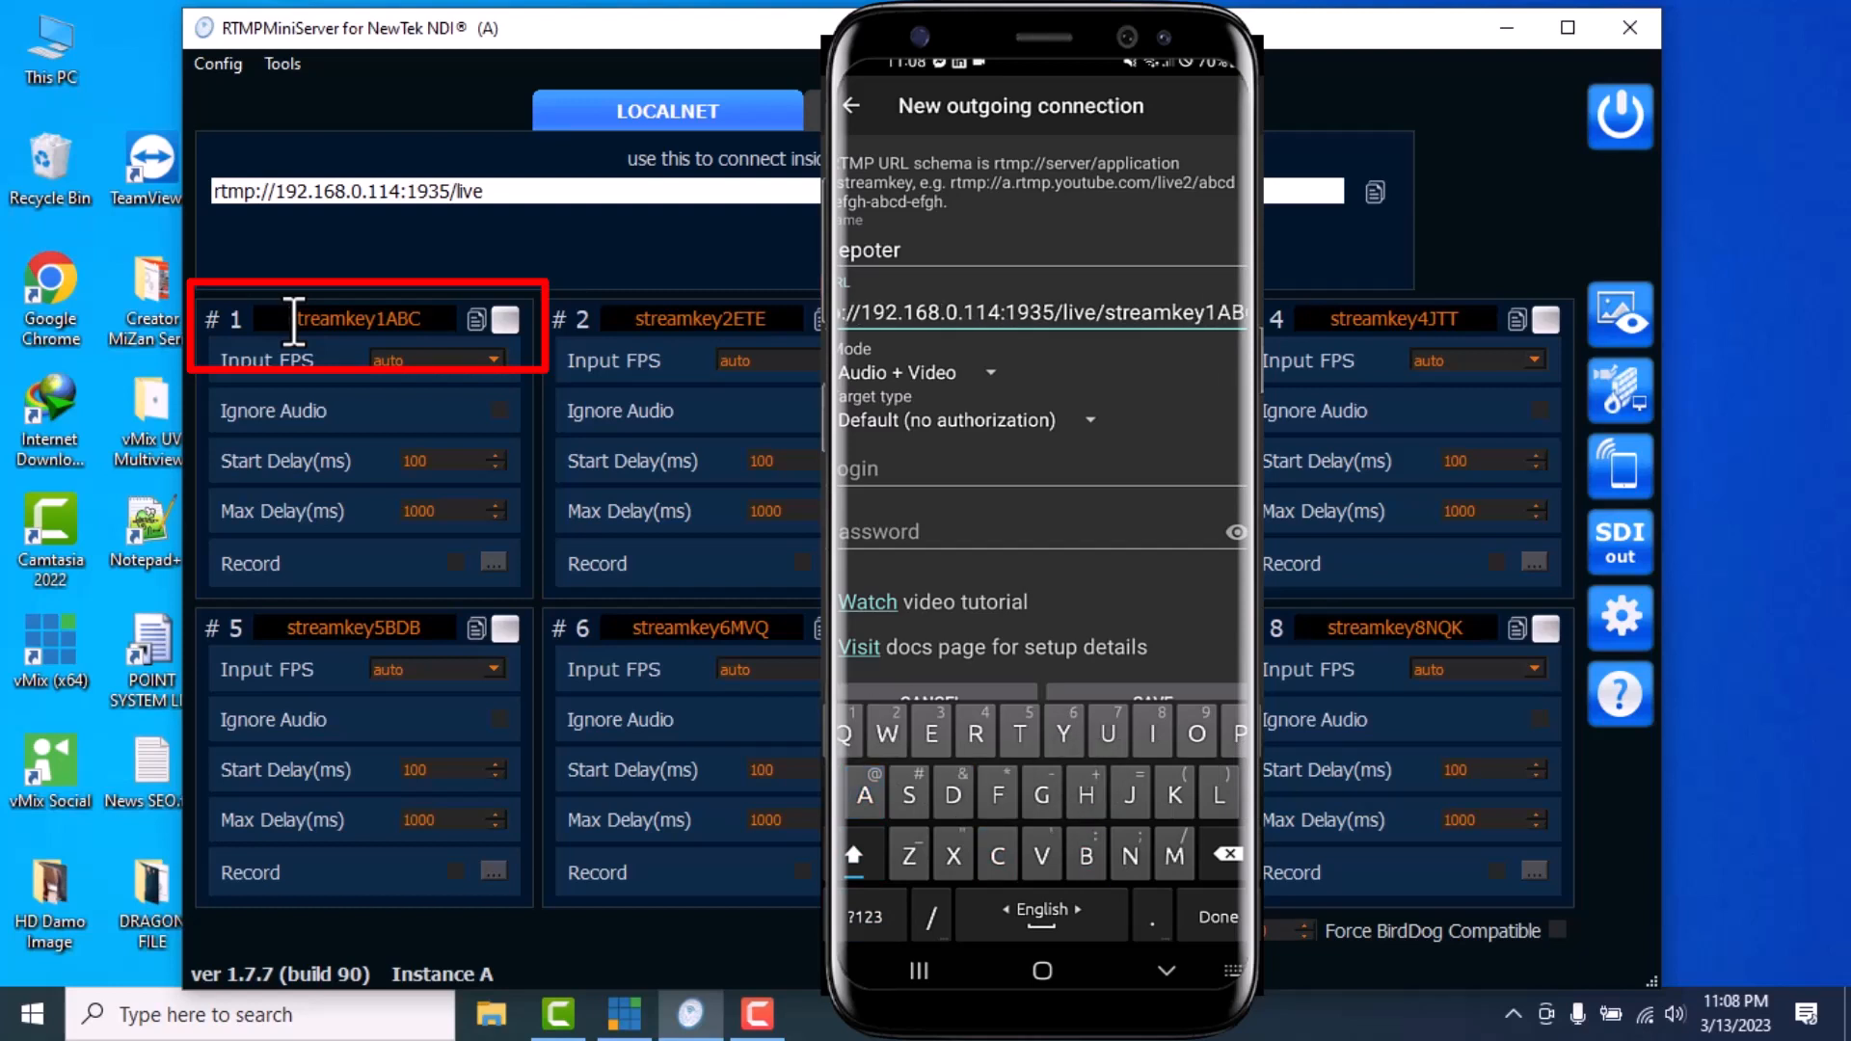
key("Return")
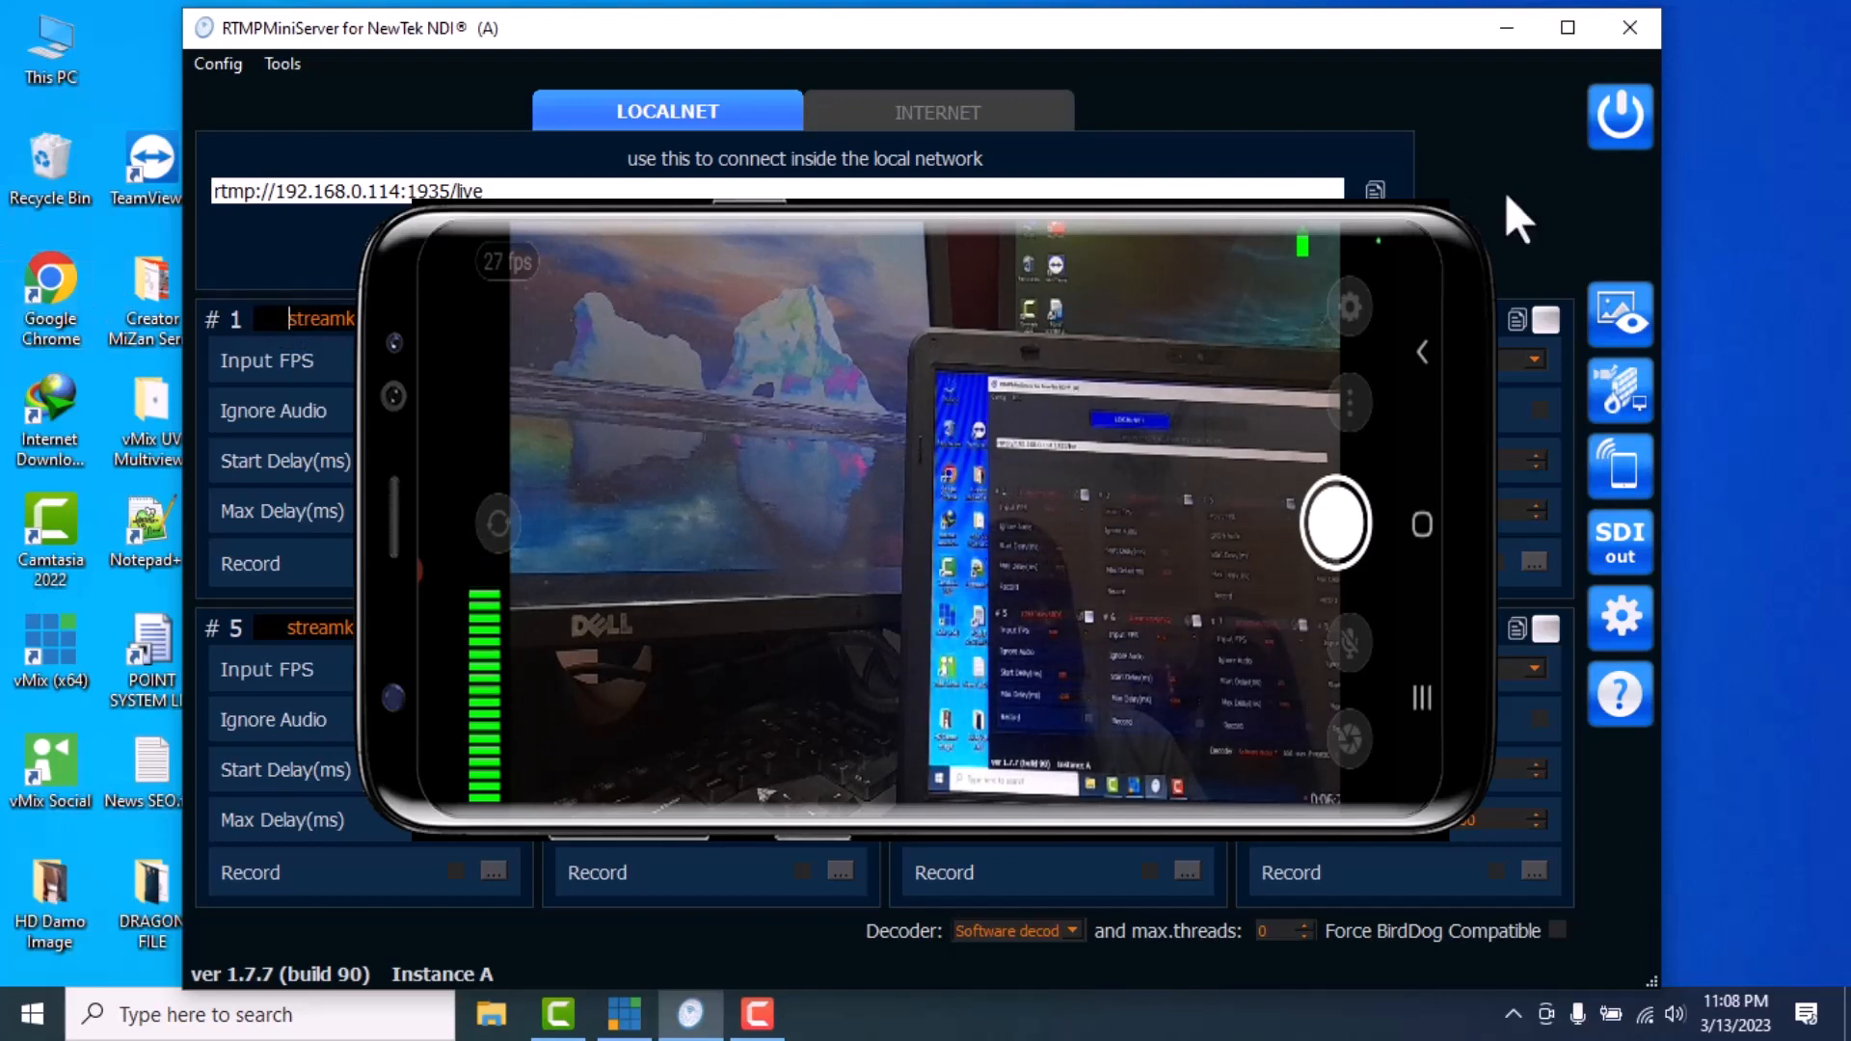
left_click(1621, 117)
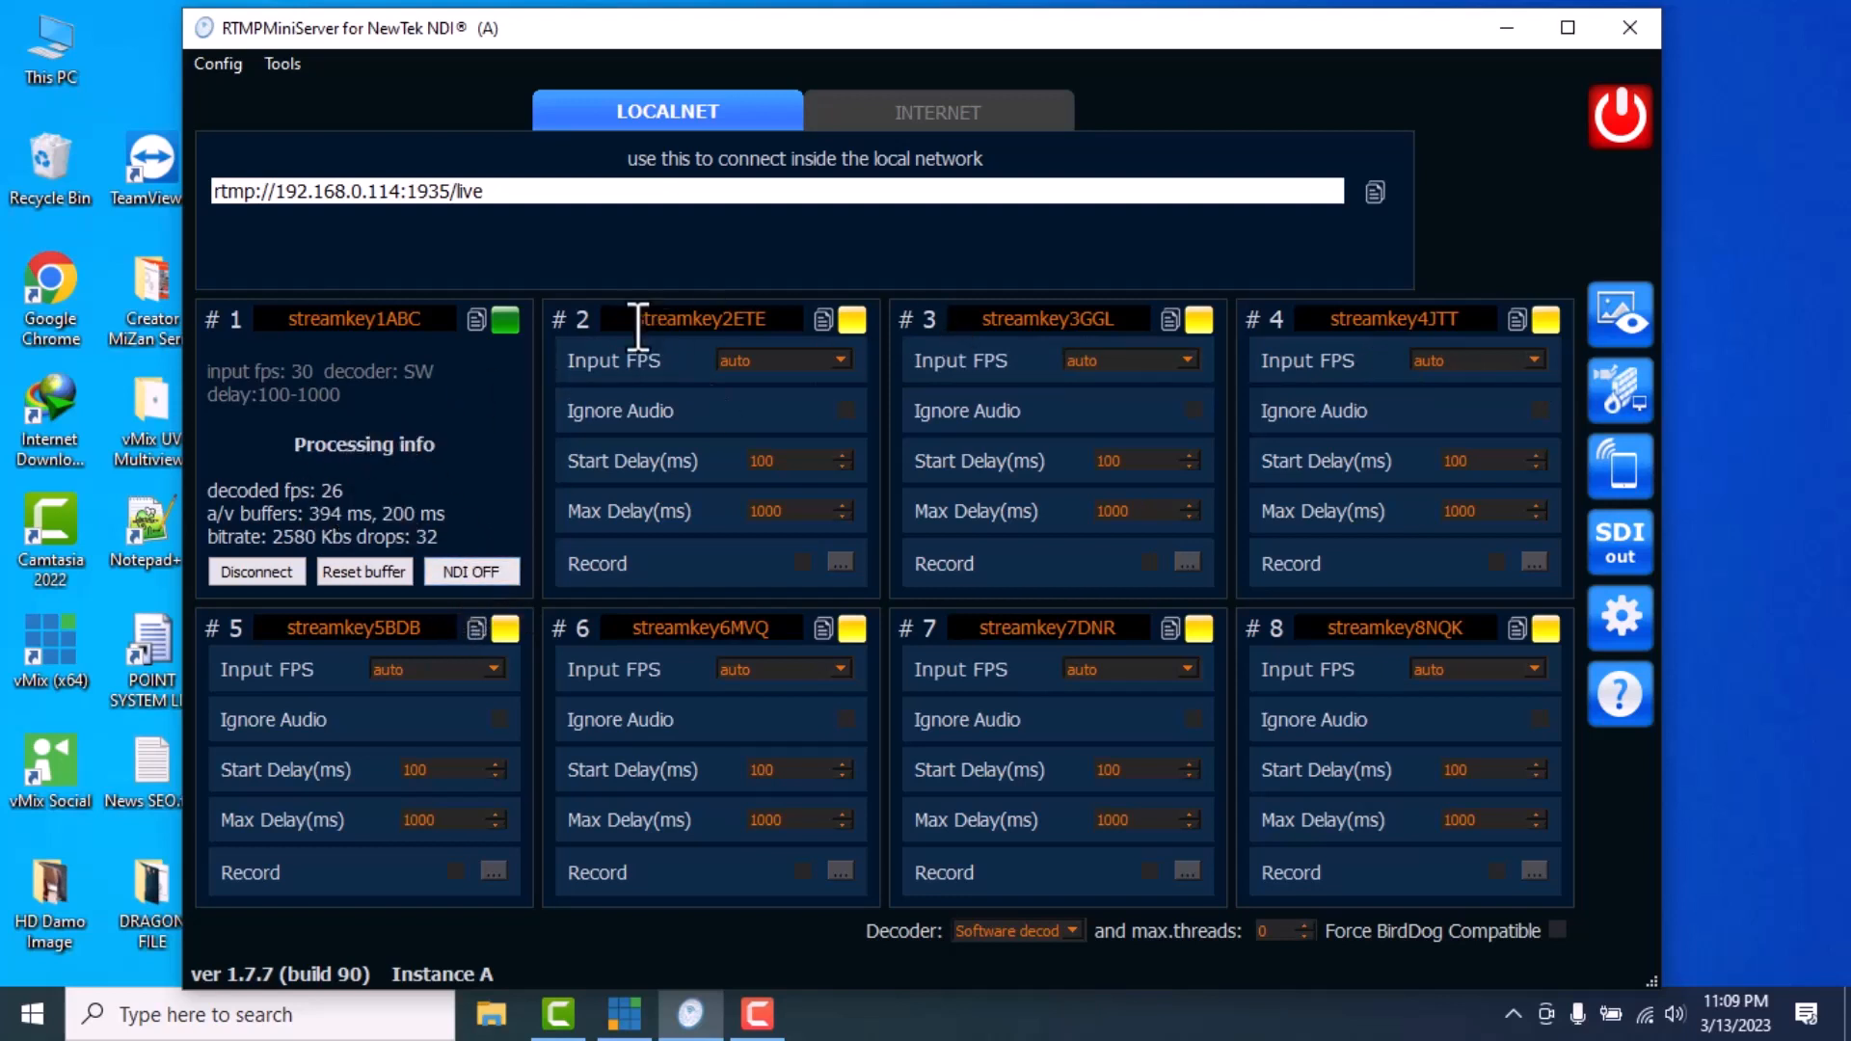
Minimize RTMPMiniServer and restore the vMix Pro window from the taskbar
left_click(1509, 29)
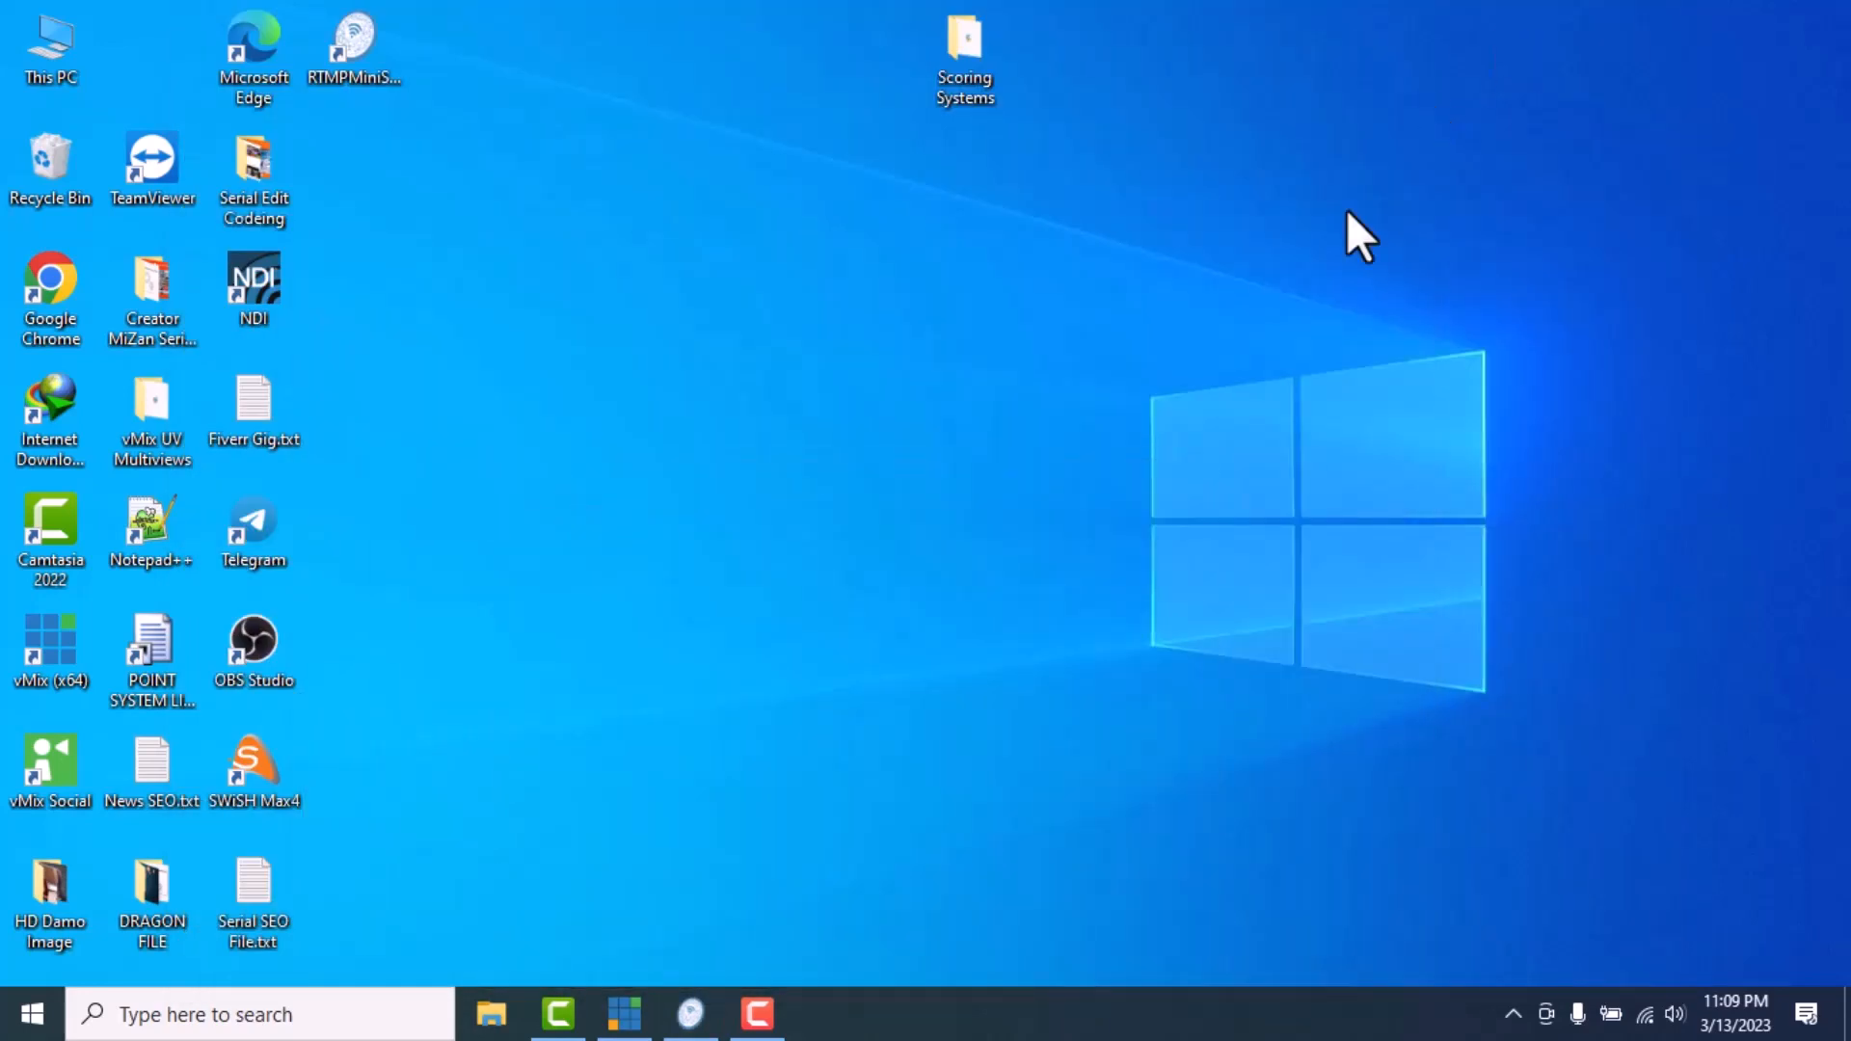
left_click(755, 1004)
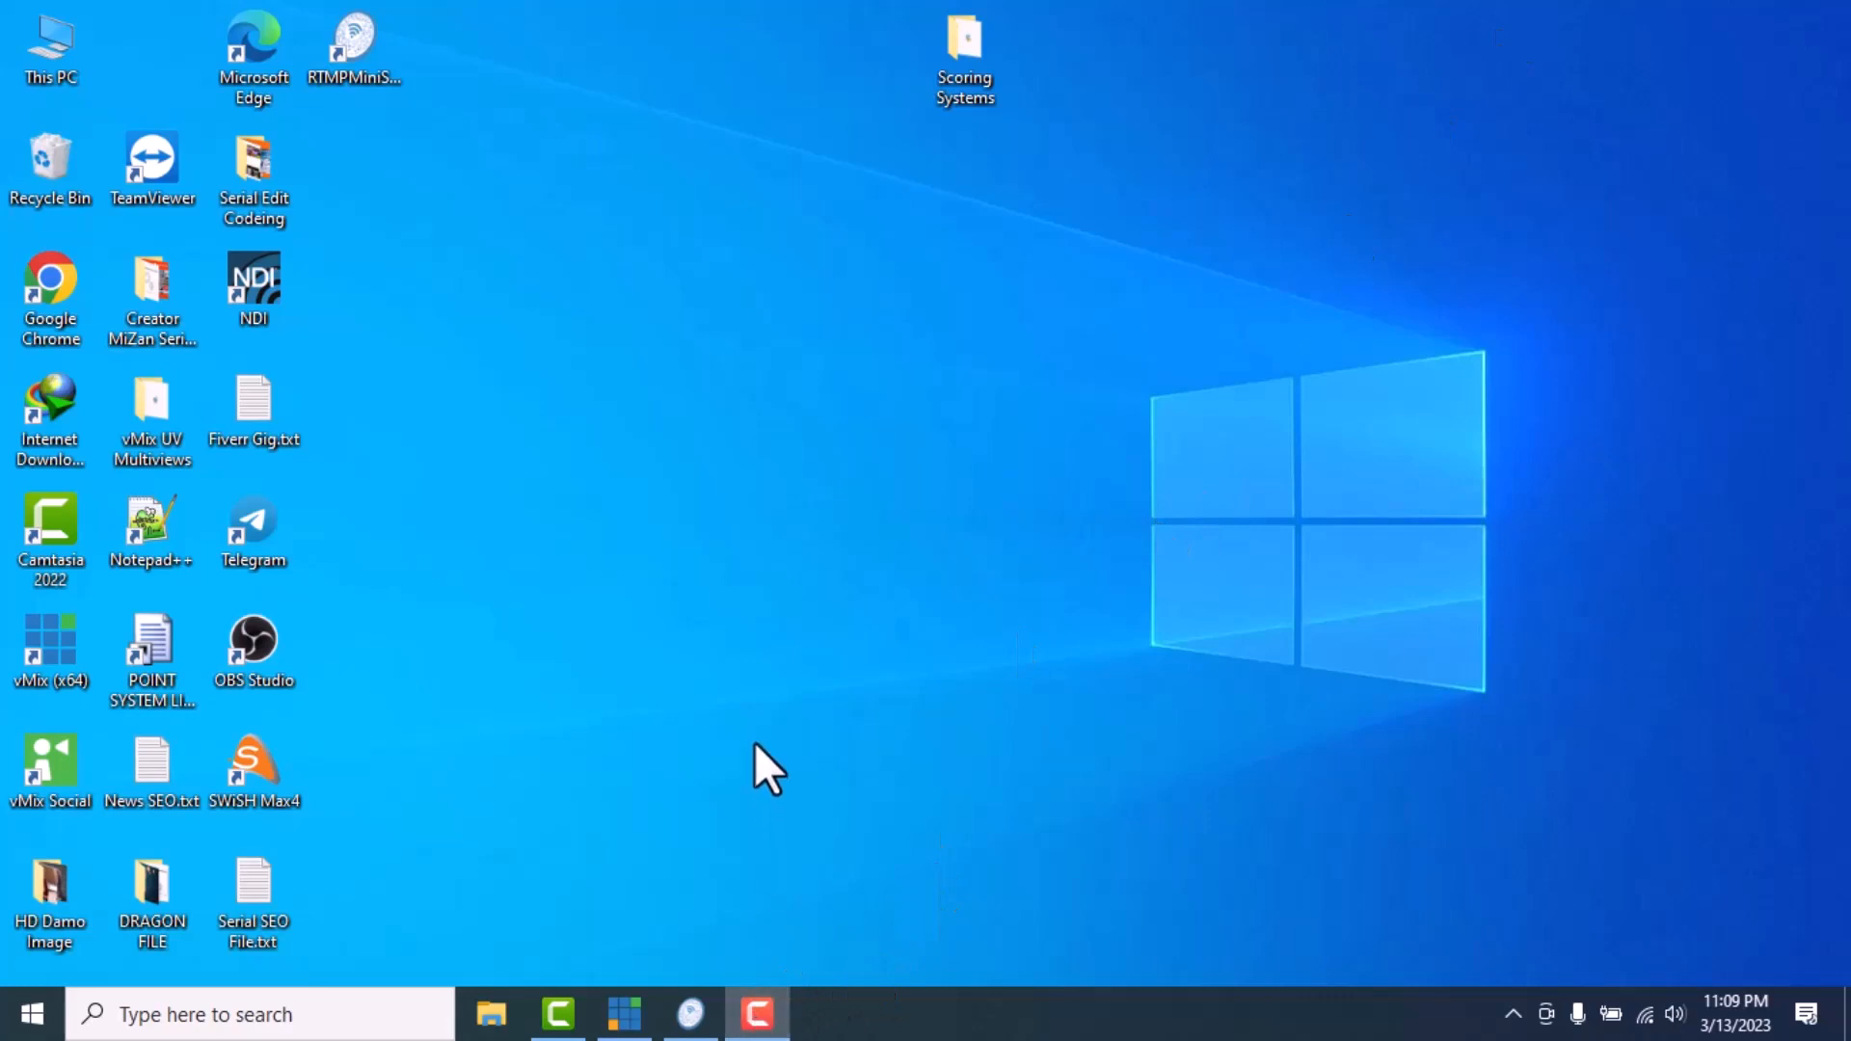
left_click(628, 1029)
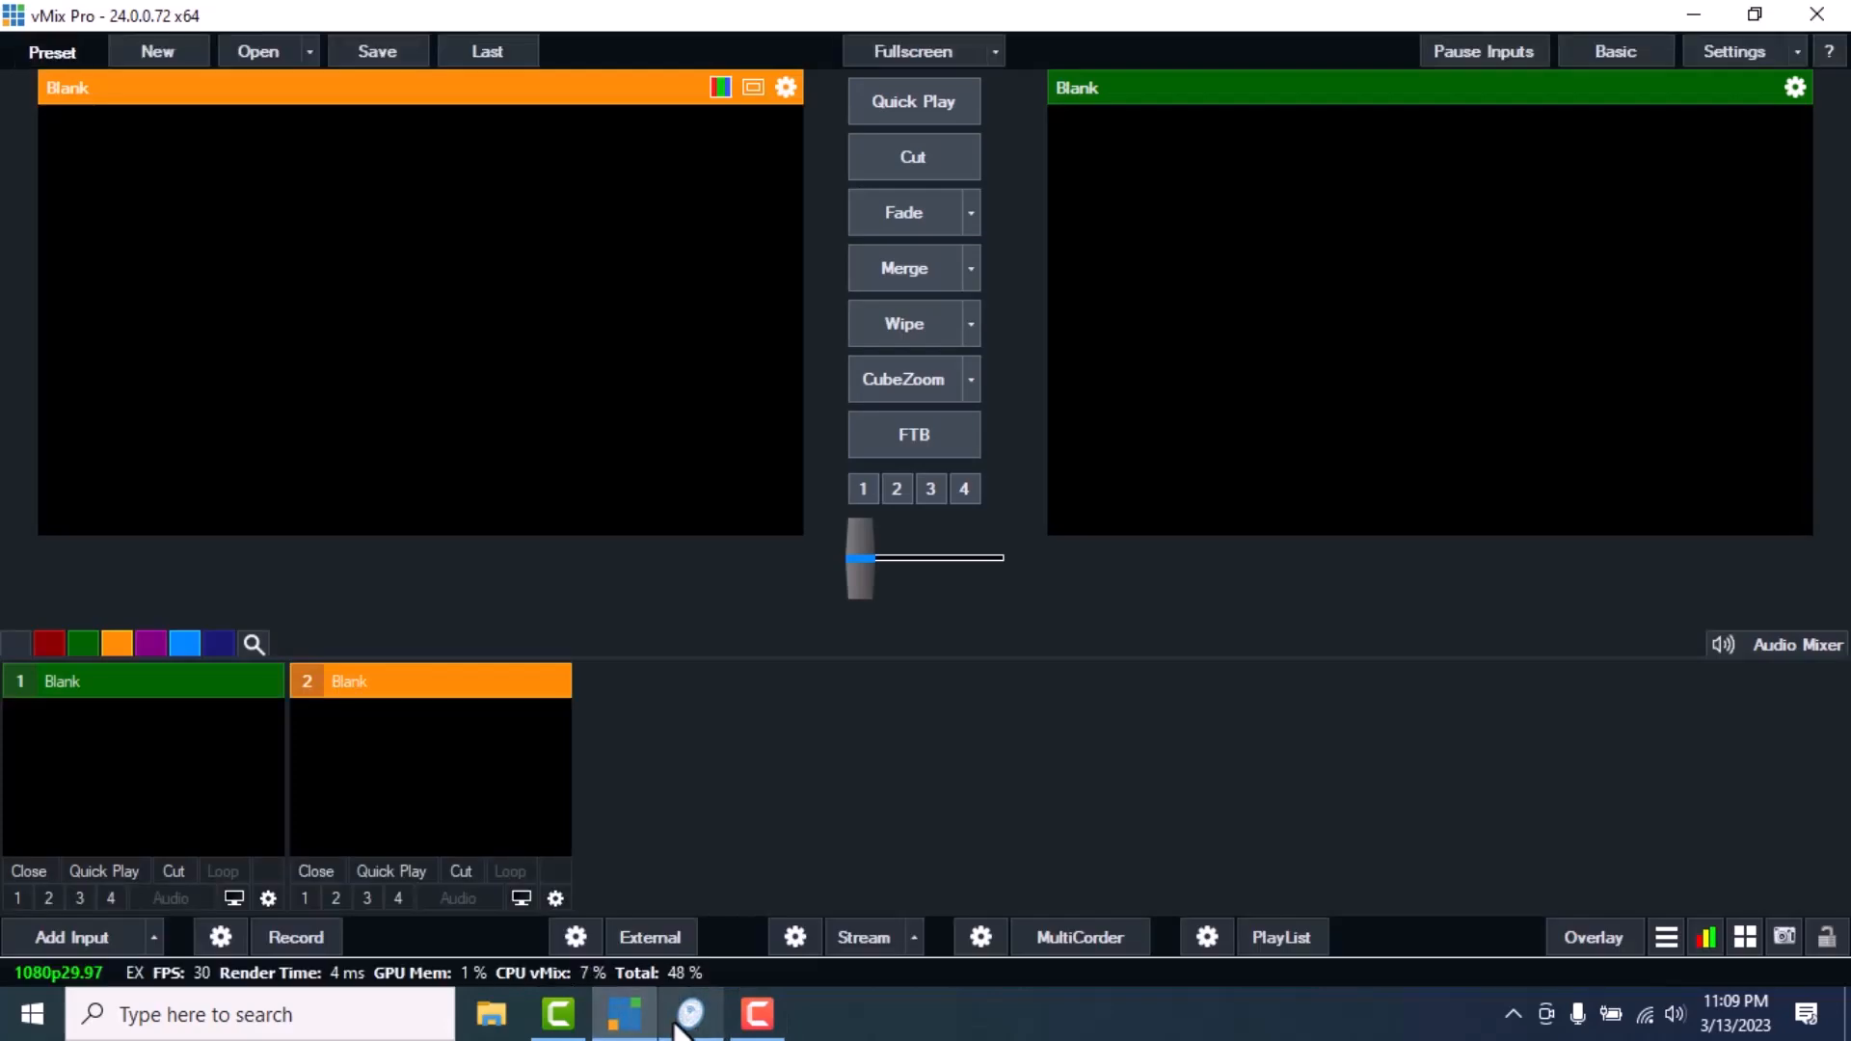
mouse_move(679, 1028)
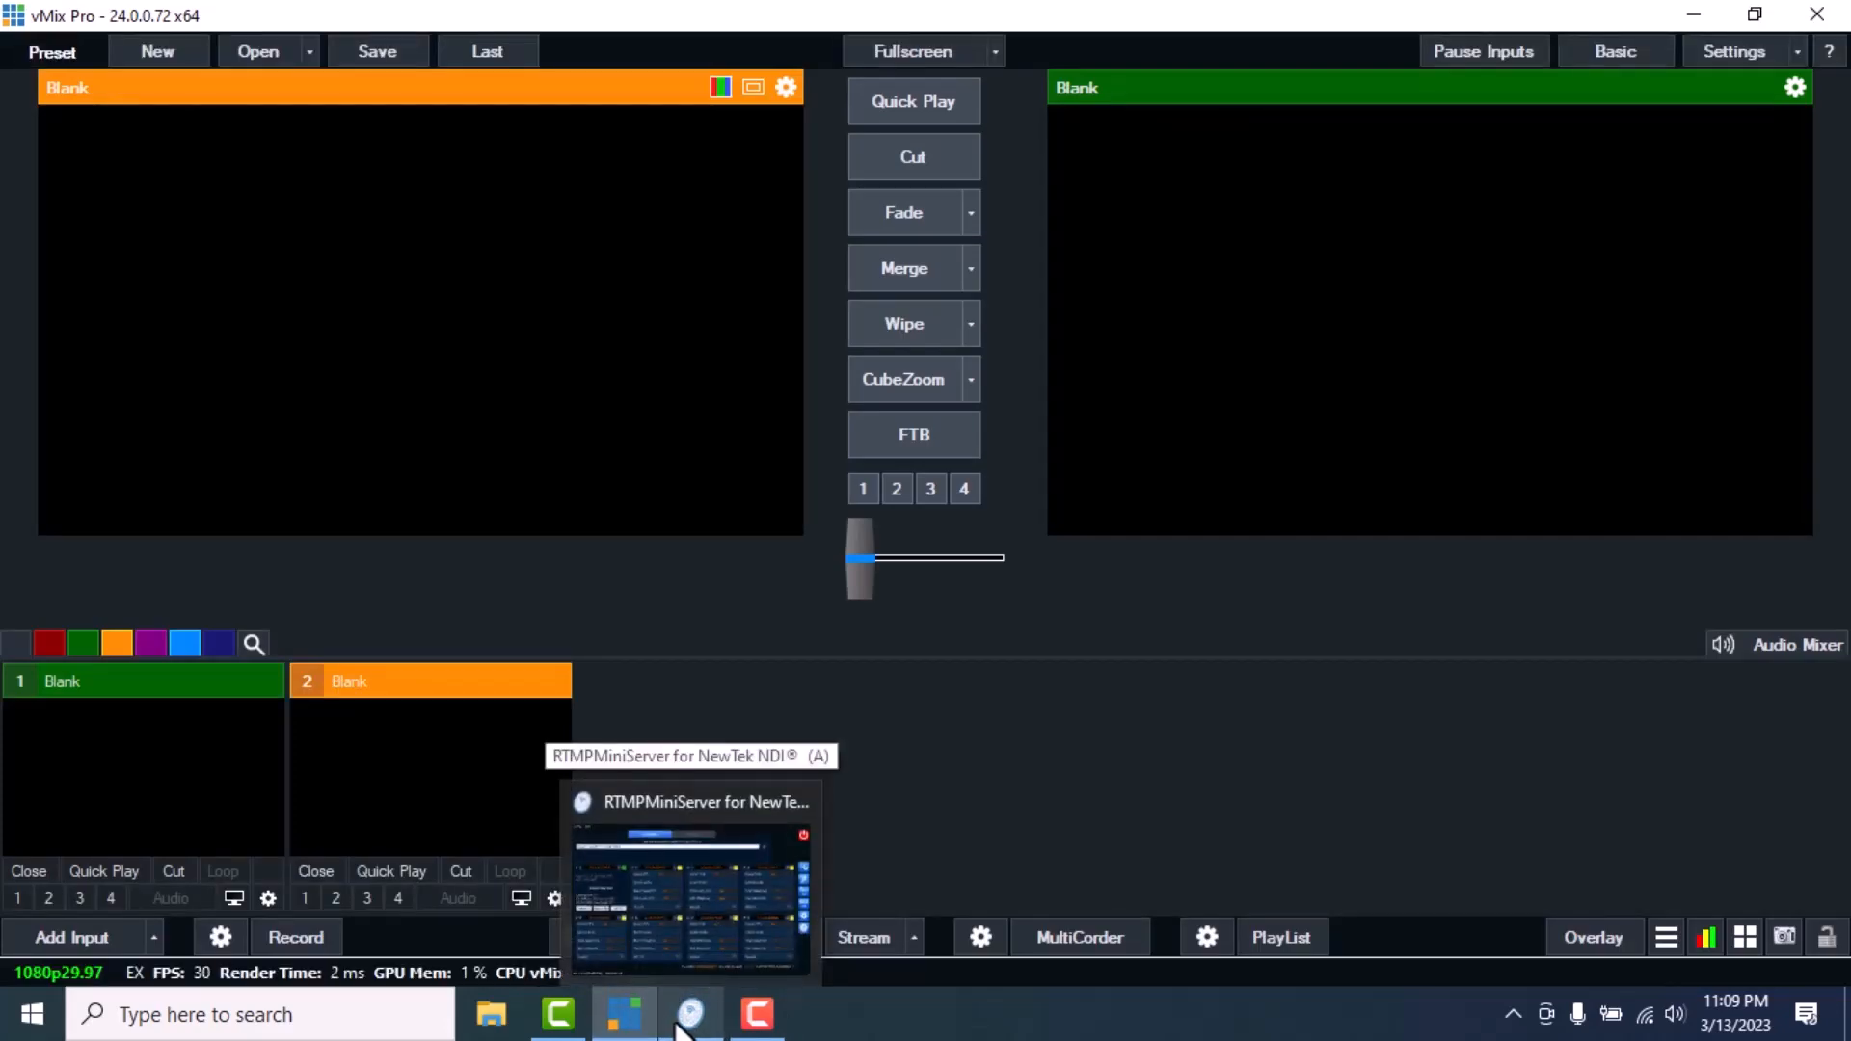
List the NDI sources MiniServer A-Line 1–8 in Add Input, then return to RTMPMiniServer
left_click(89, 937)
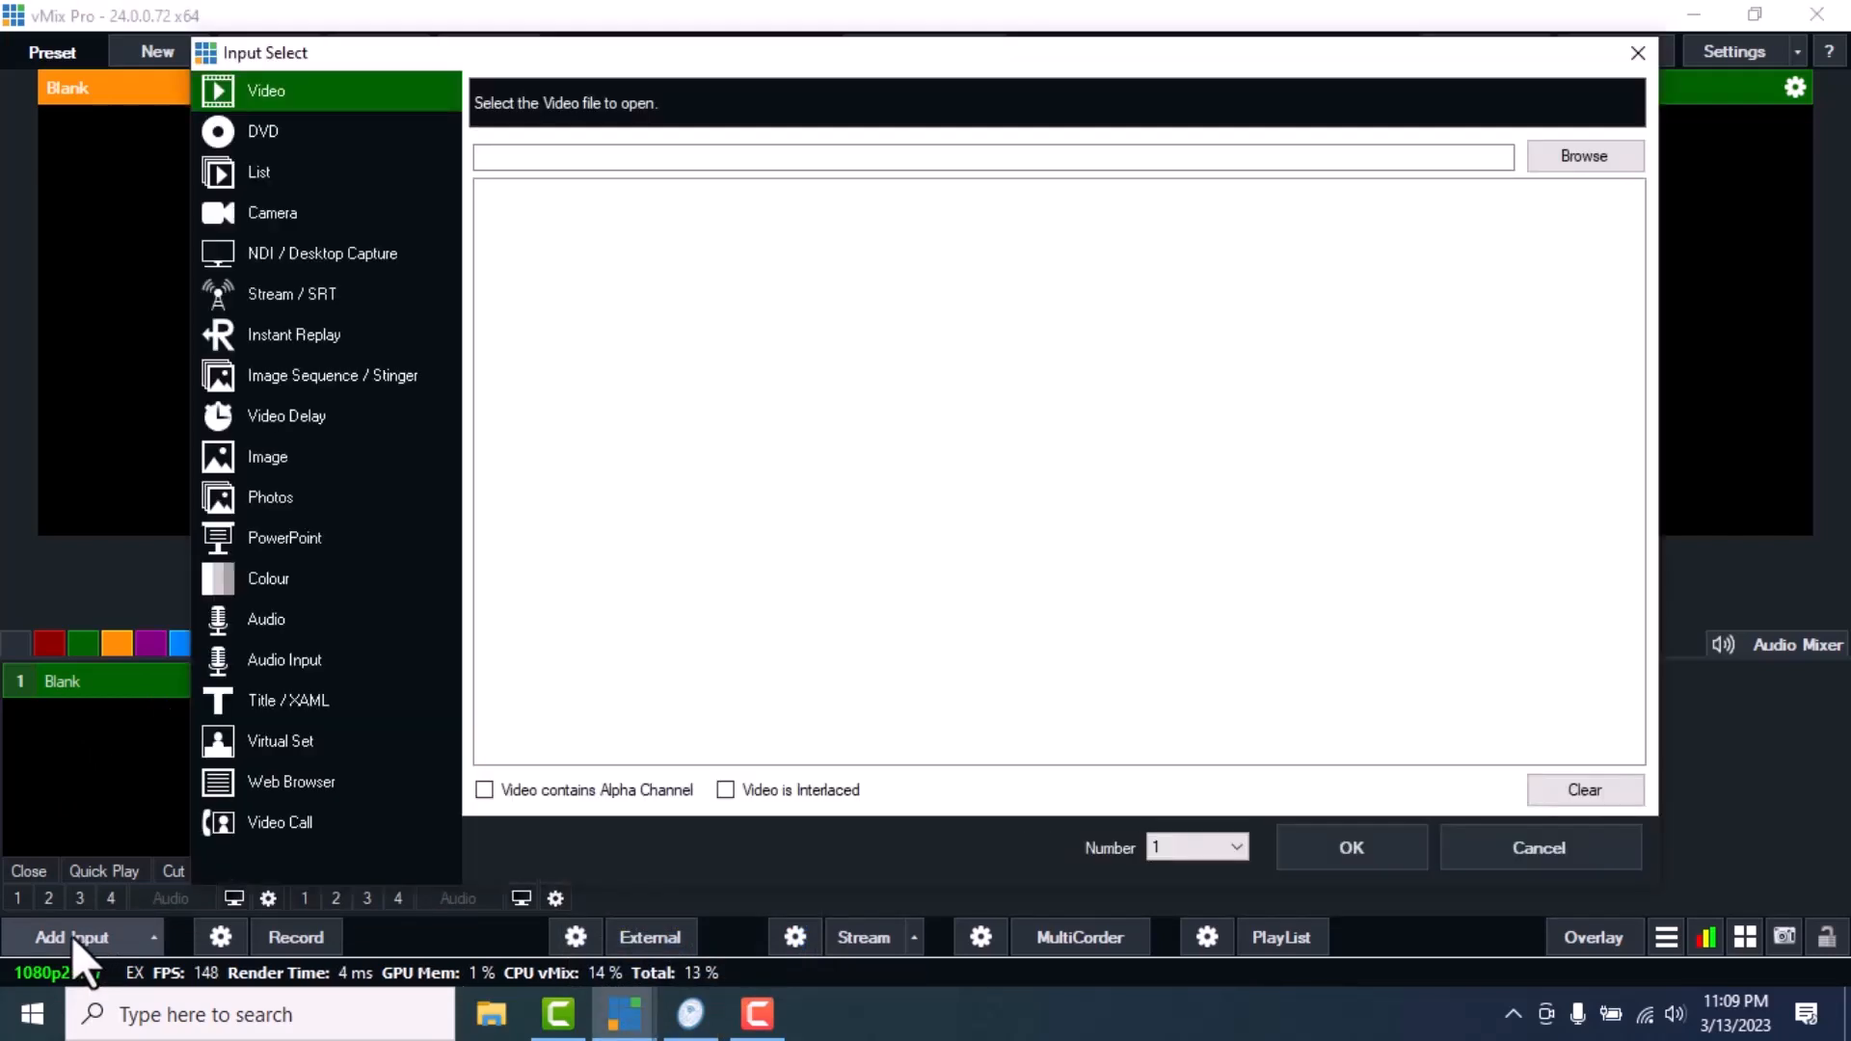
left_click(329, 267)
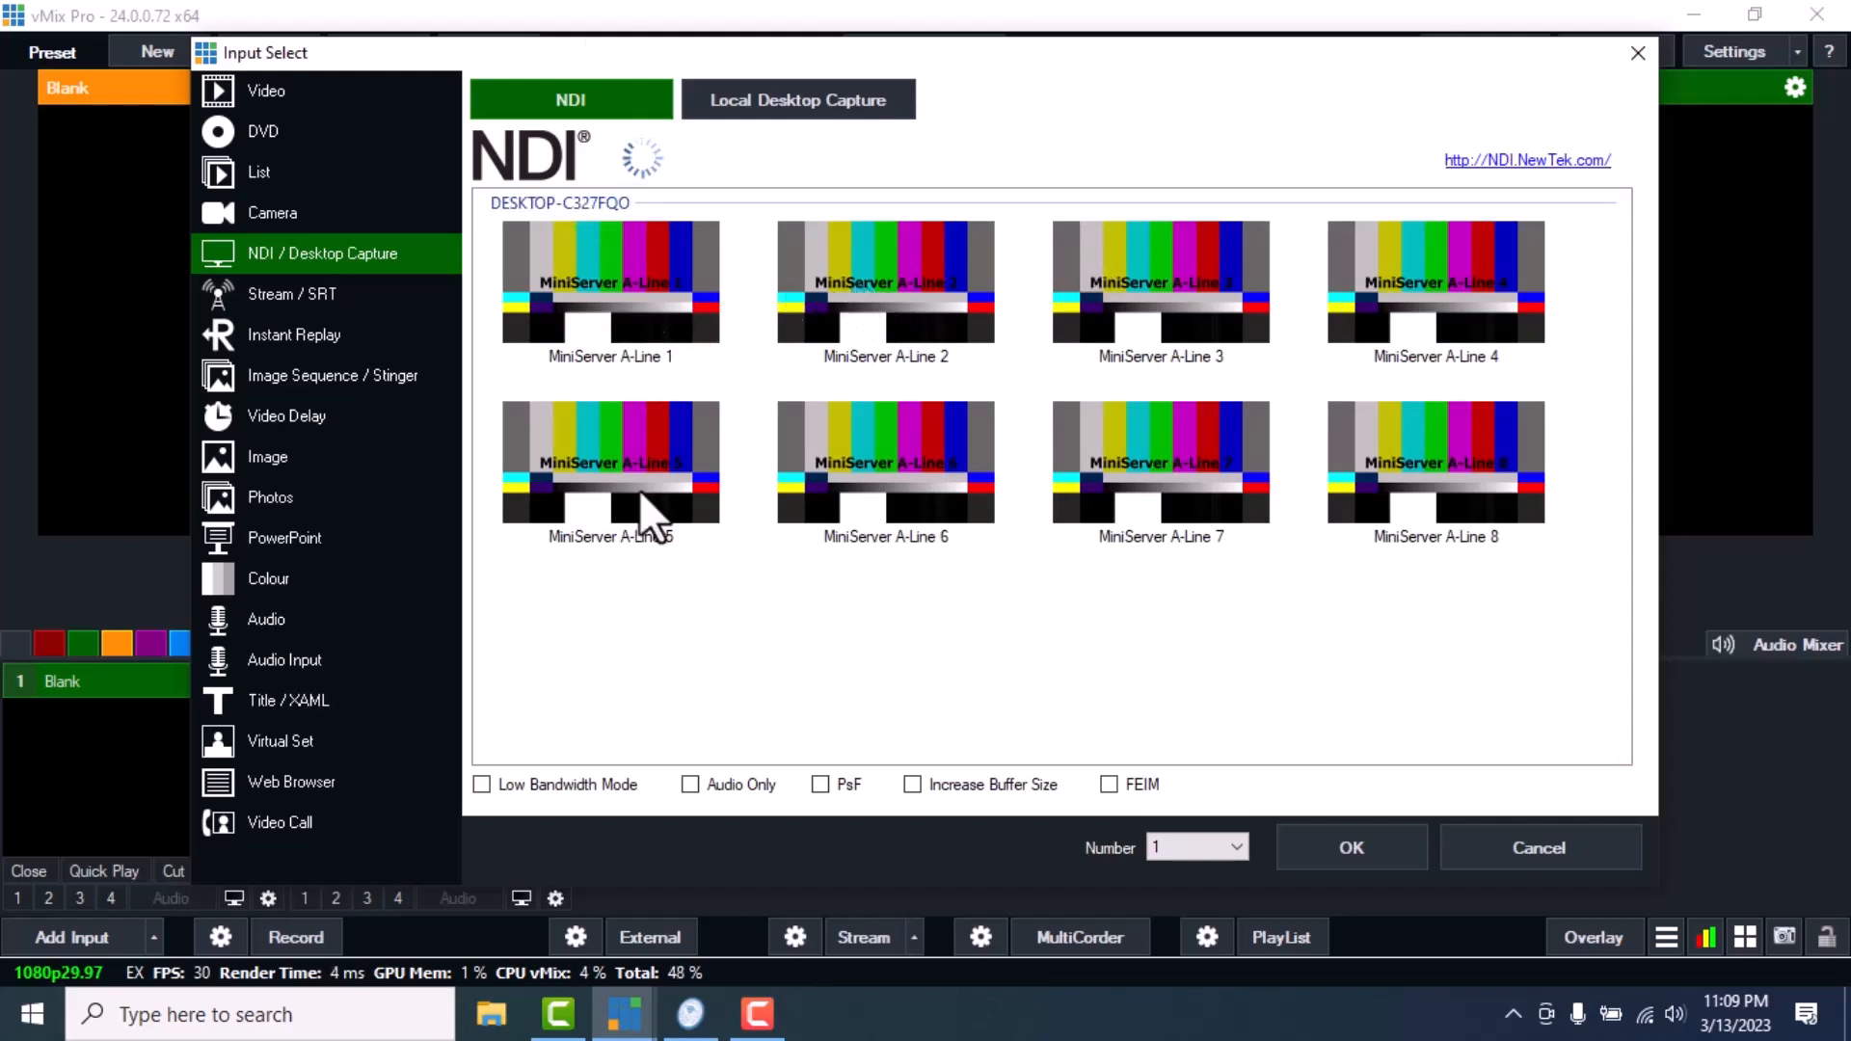
left_click(690, 1011)
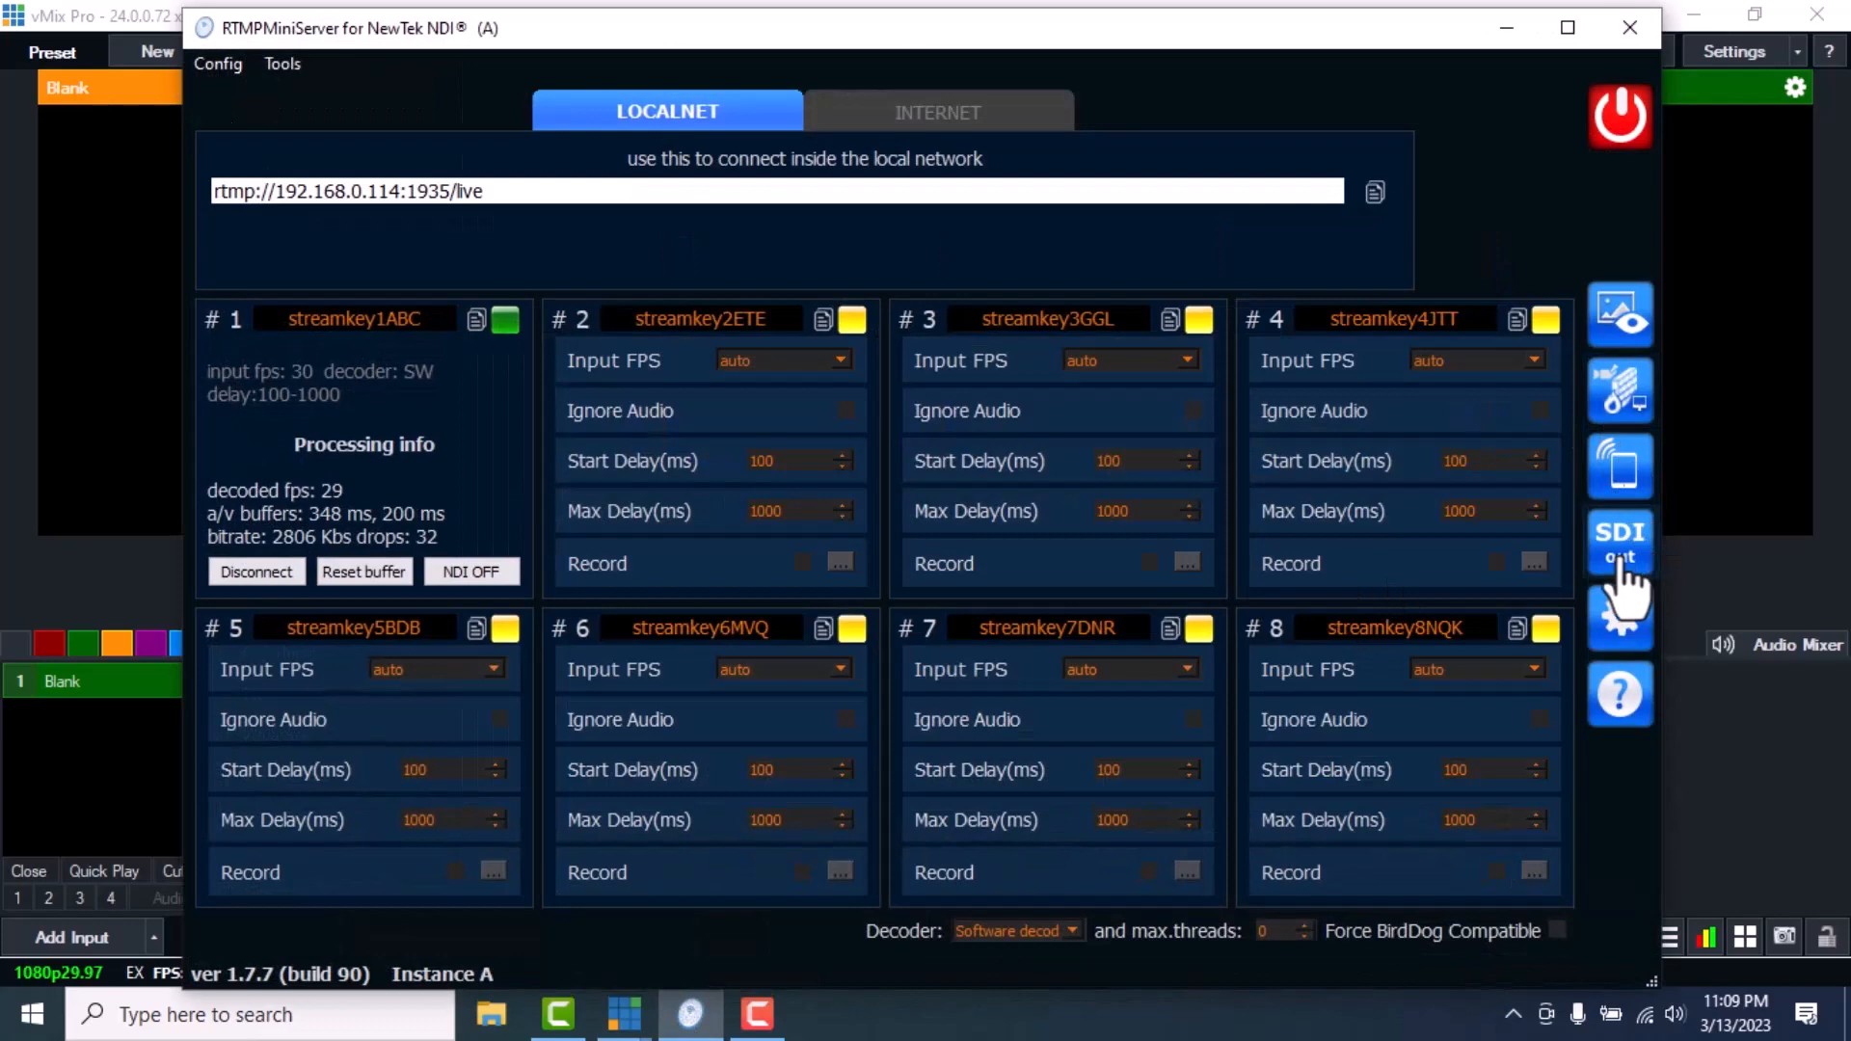
left_click(1620, 315)
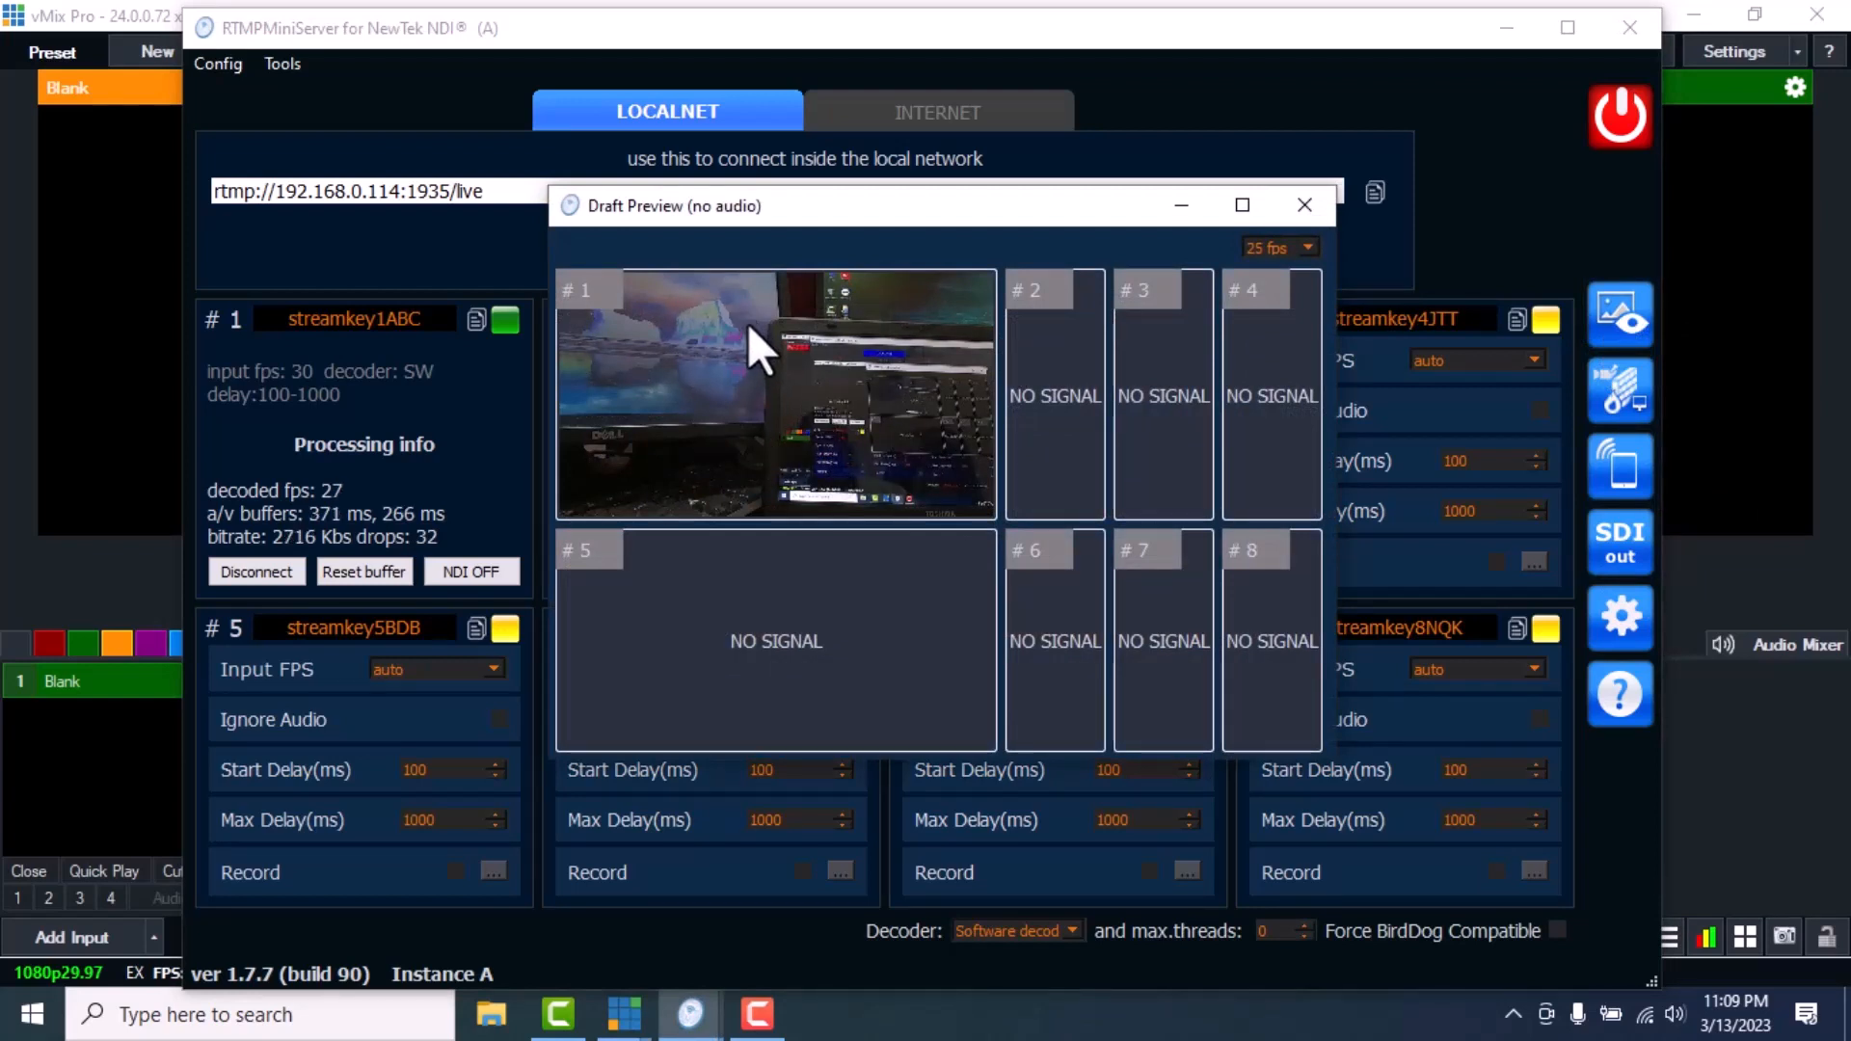
left_click(1288, 217)
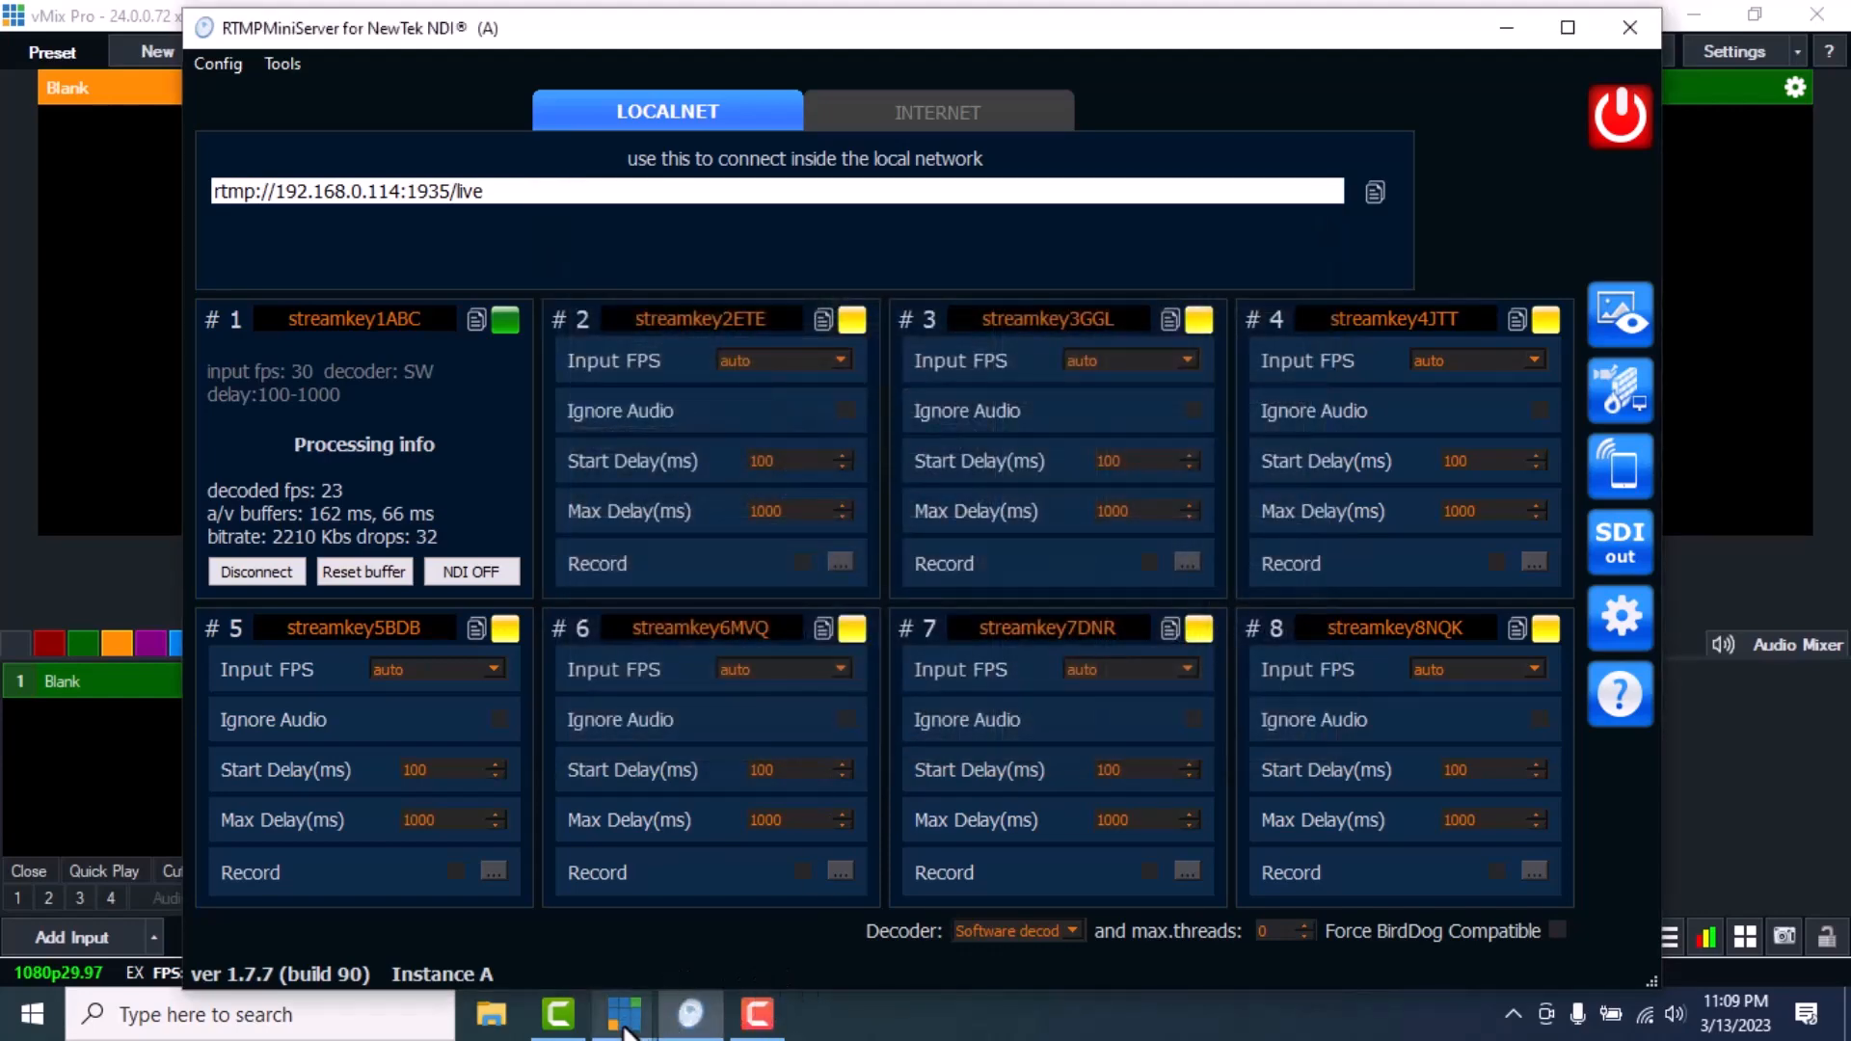
Add NDI source MiniServer A-Line 1 as vMix input 1 and minimize RTMPMiniServer
mouse_move(625, 1013)
left_click(751, 899)
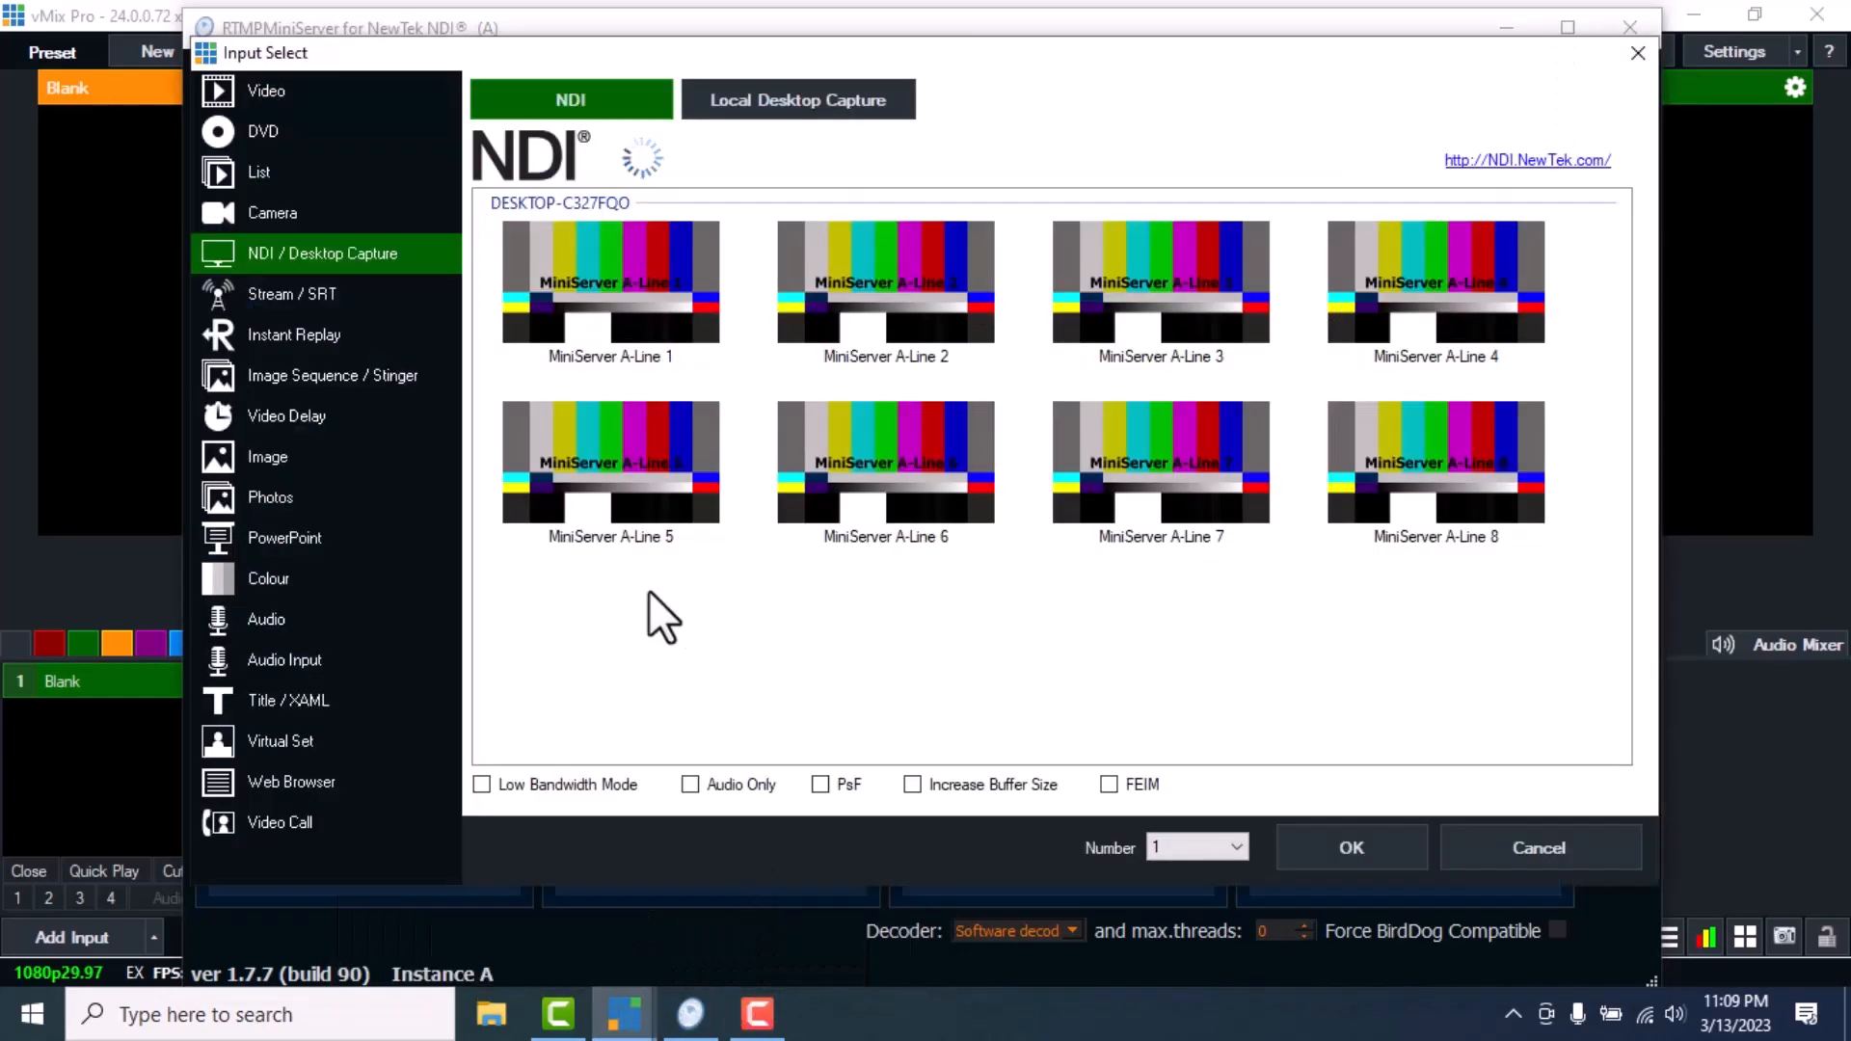
left_click(808, 101)
left_click(619, 96)
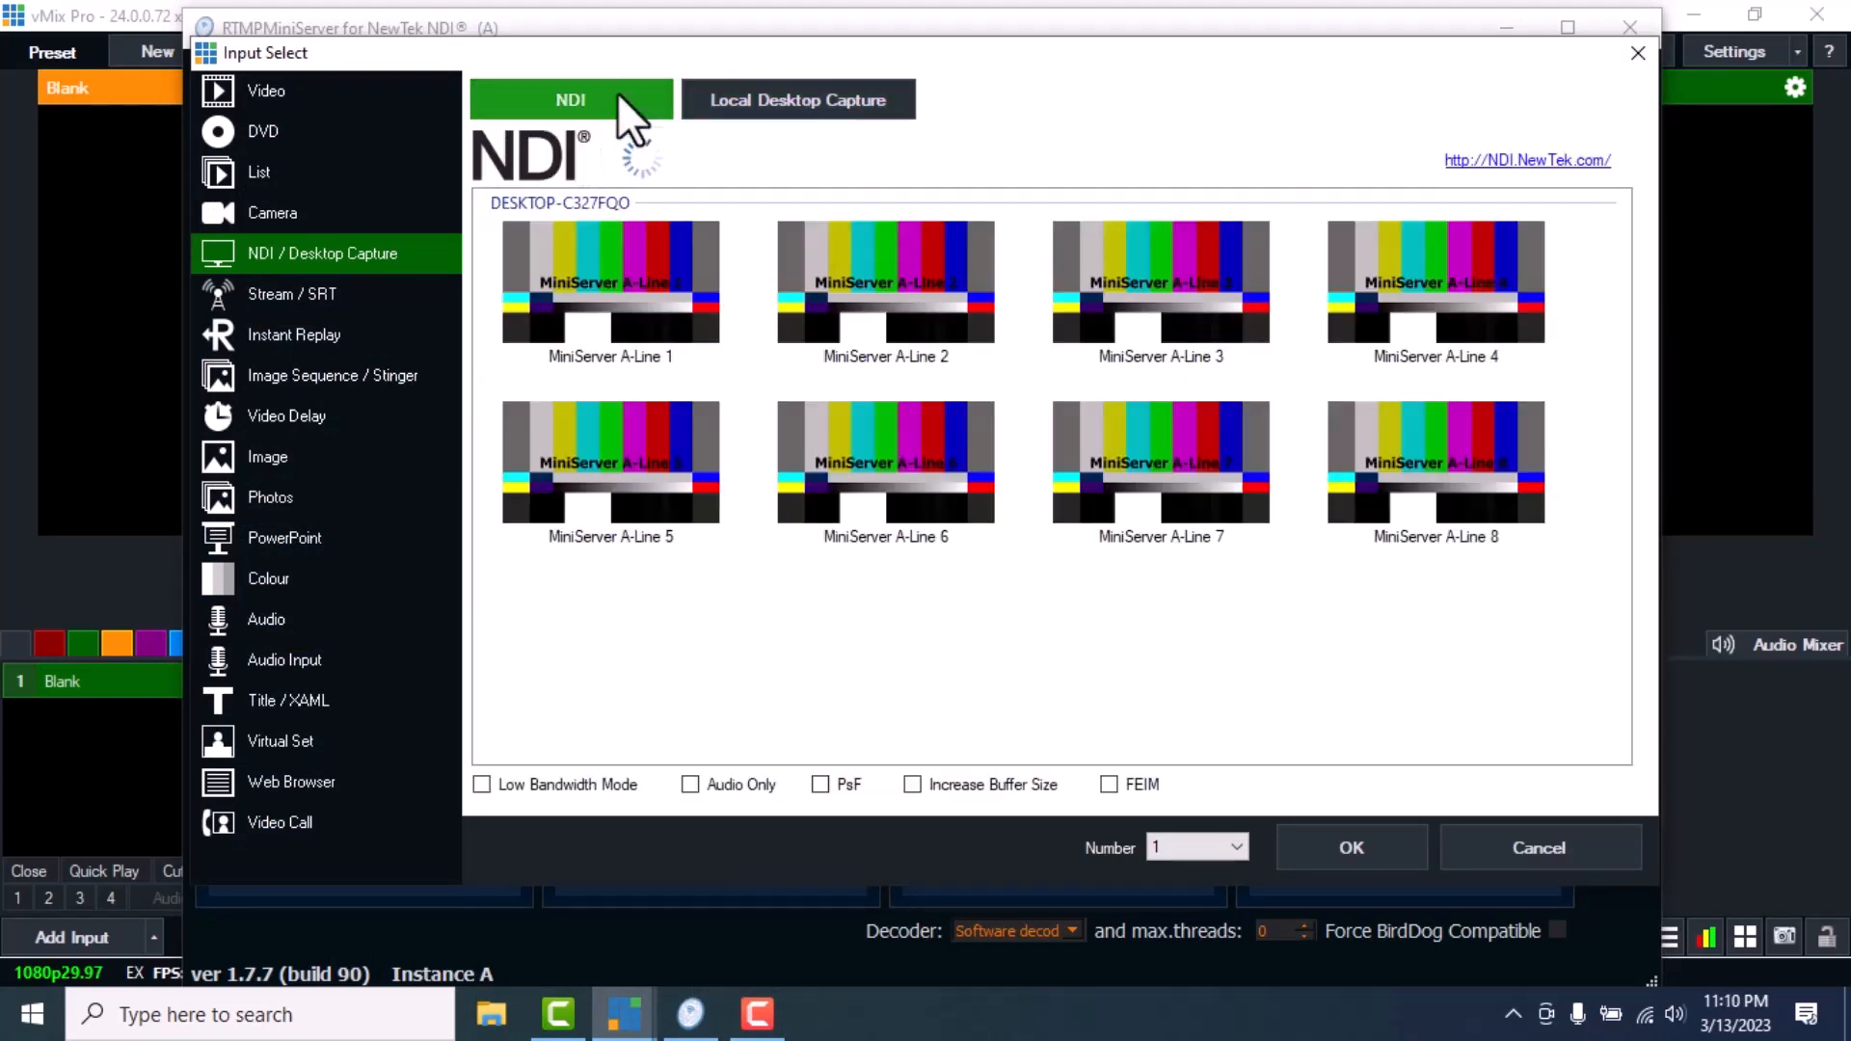
left_click(618, 290)
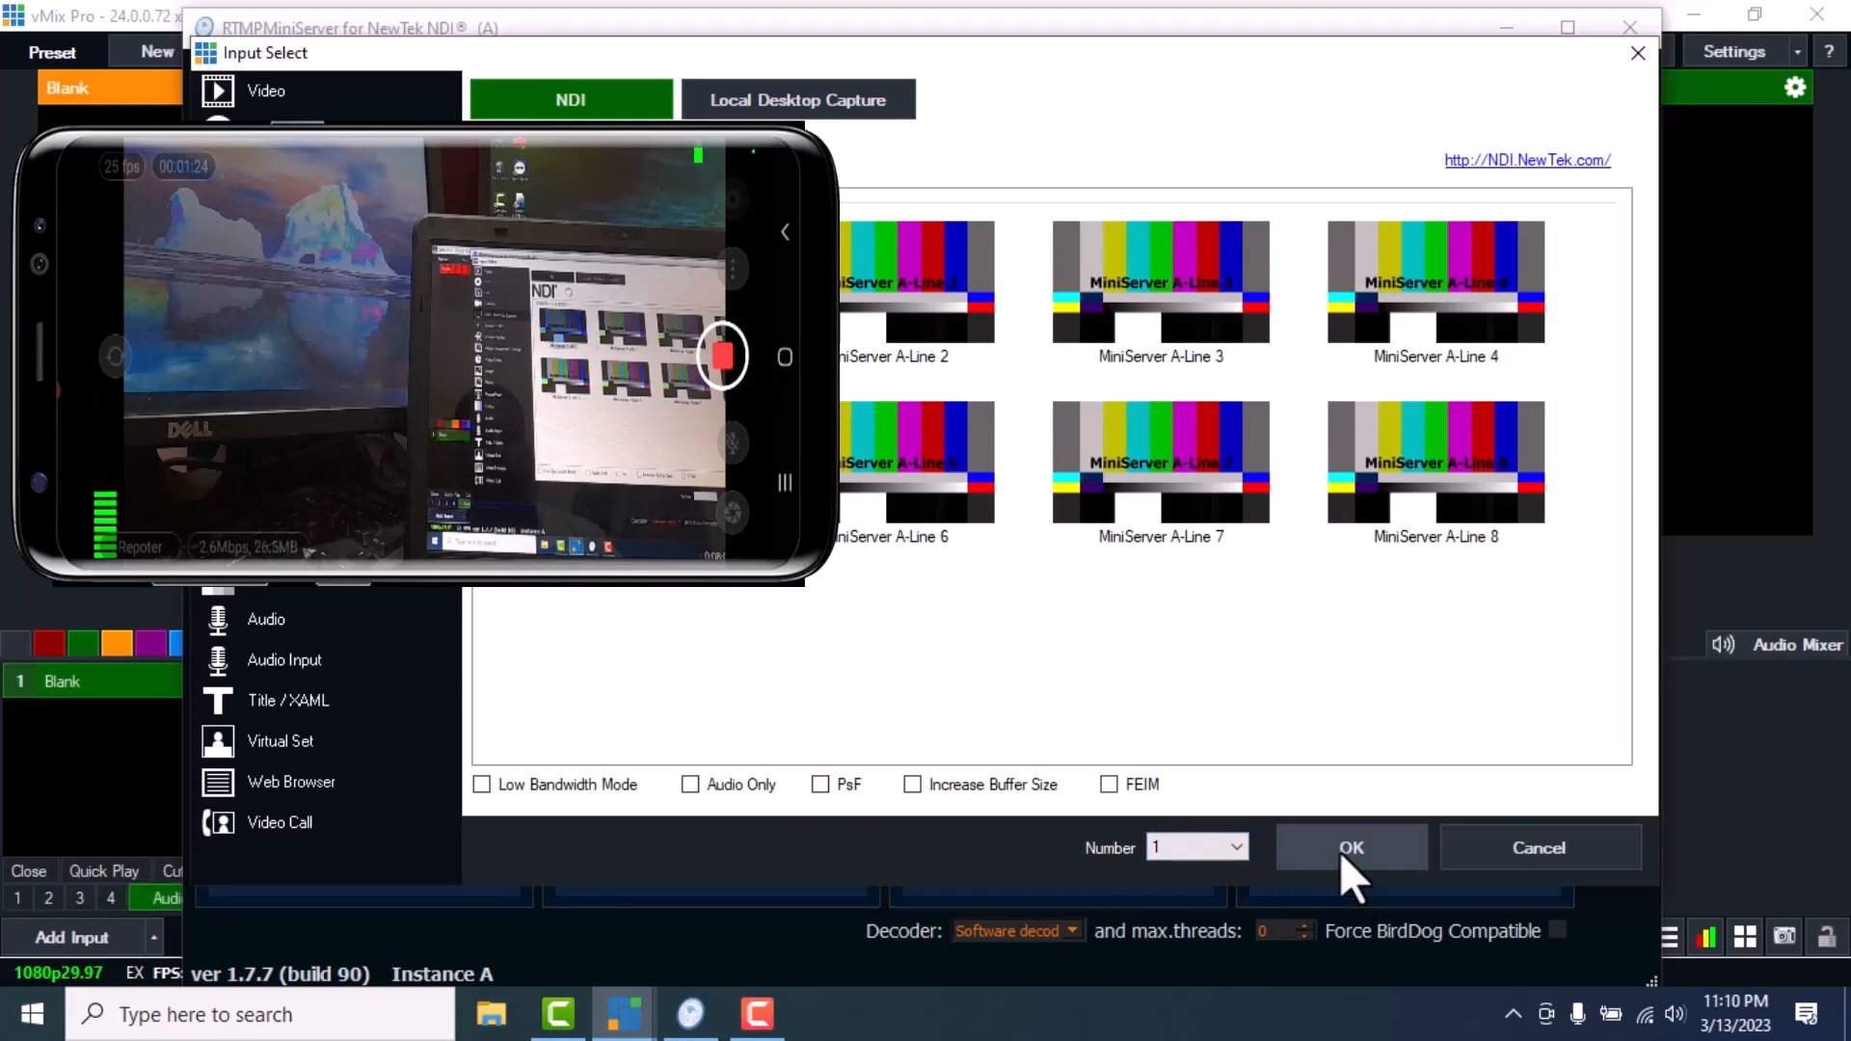
left_click(1341, 852)
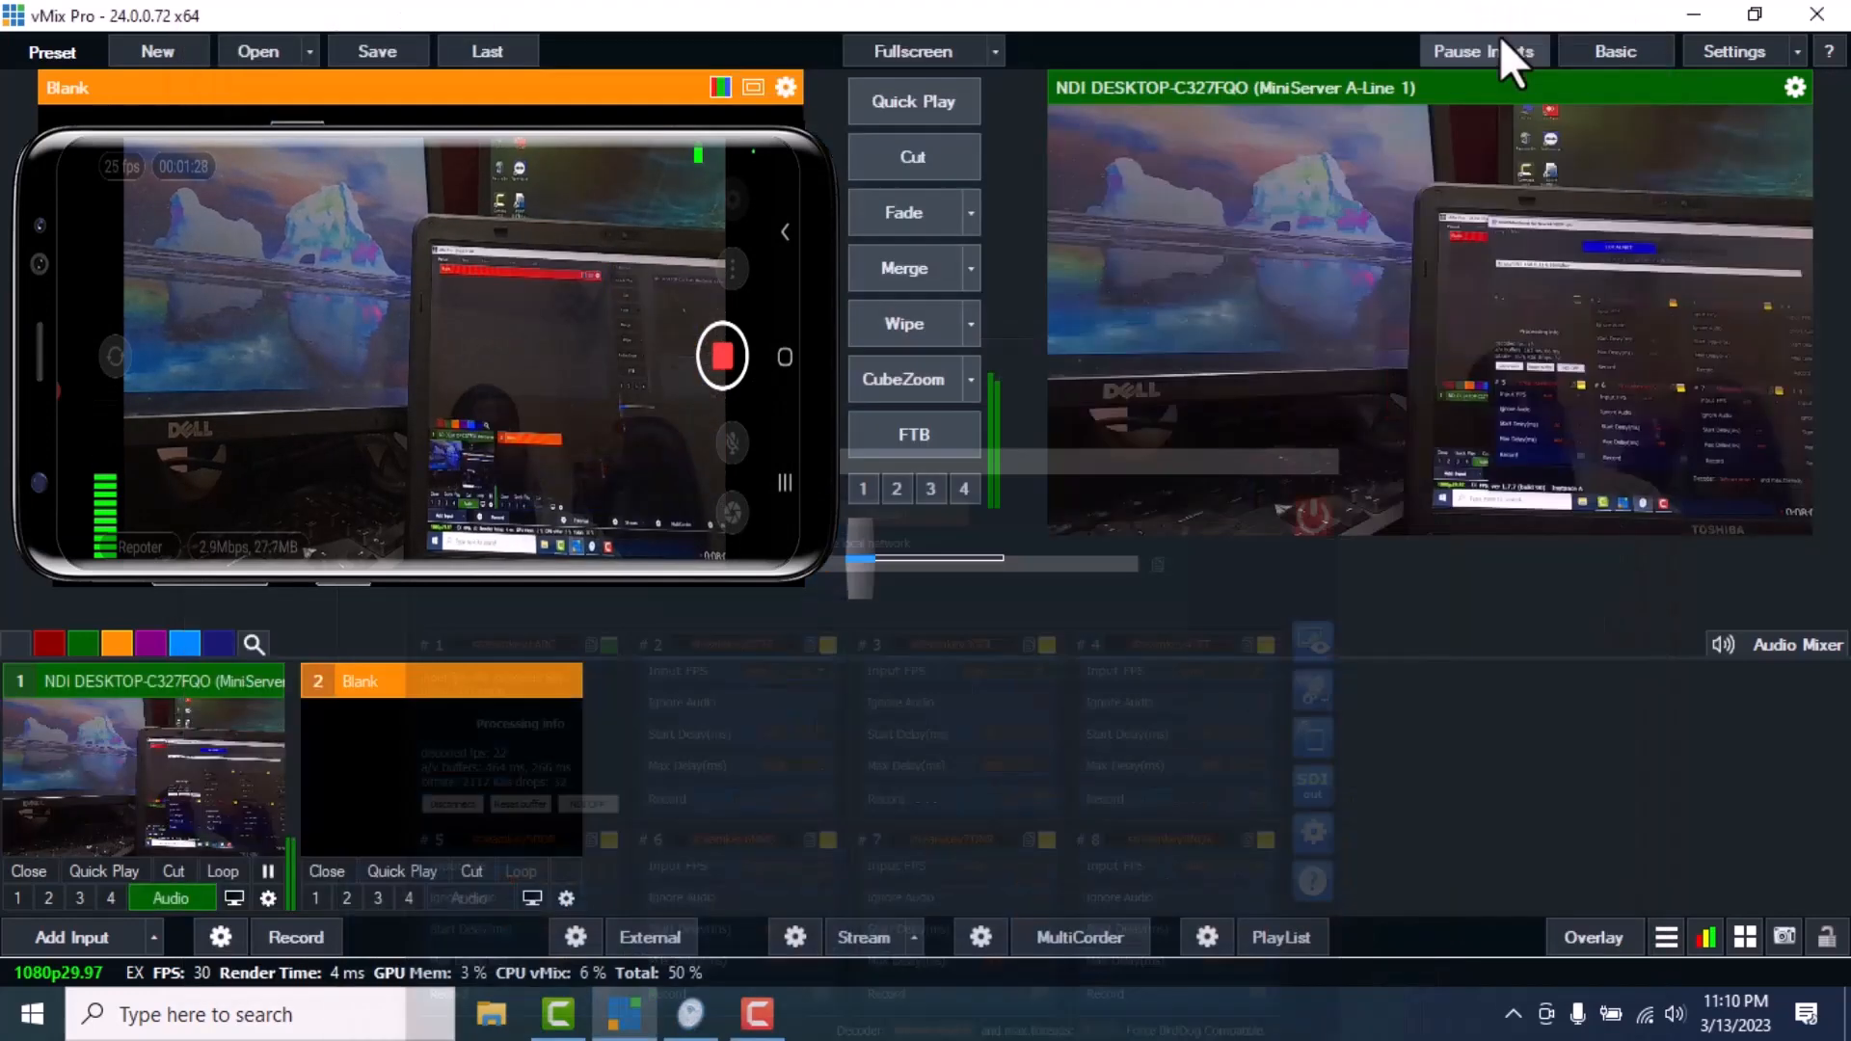
left_click(1506, 29)
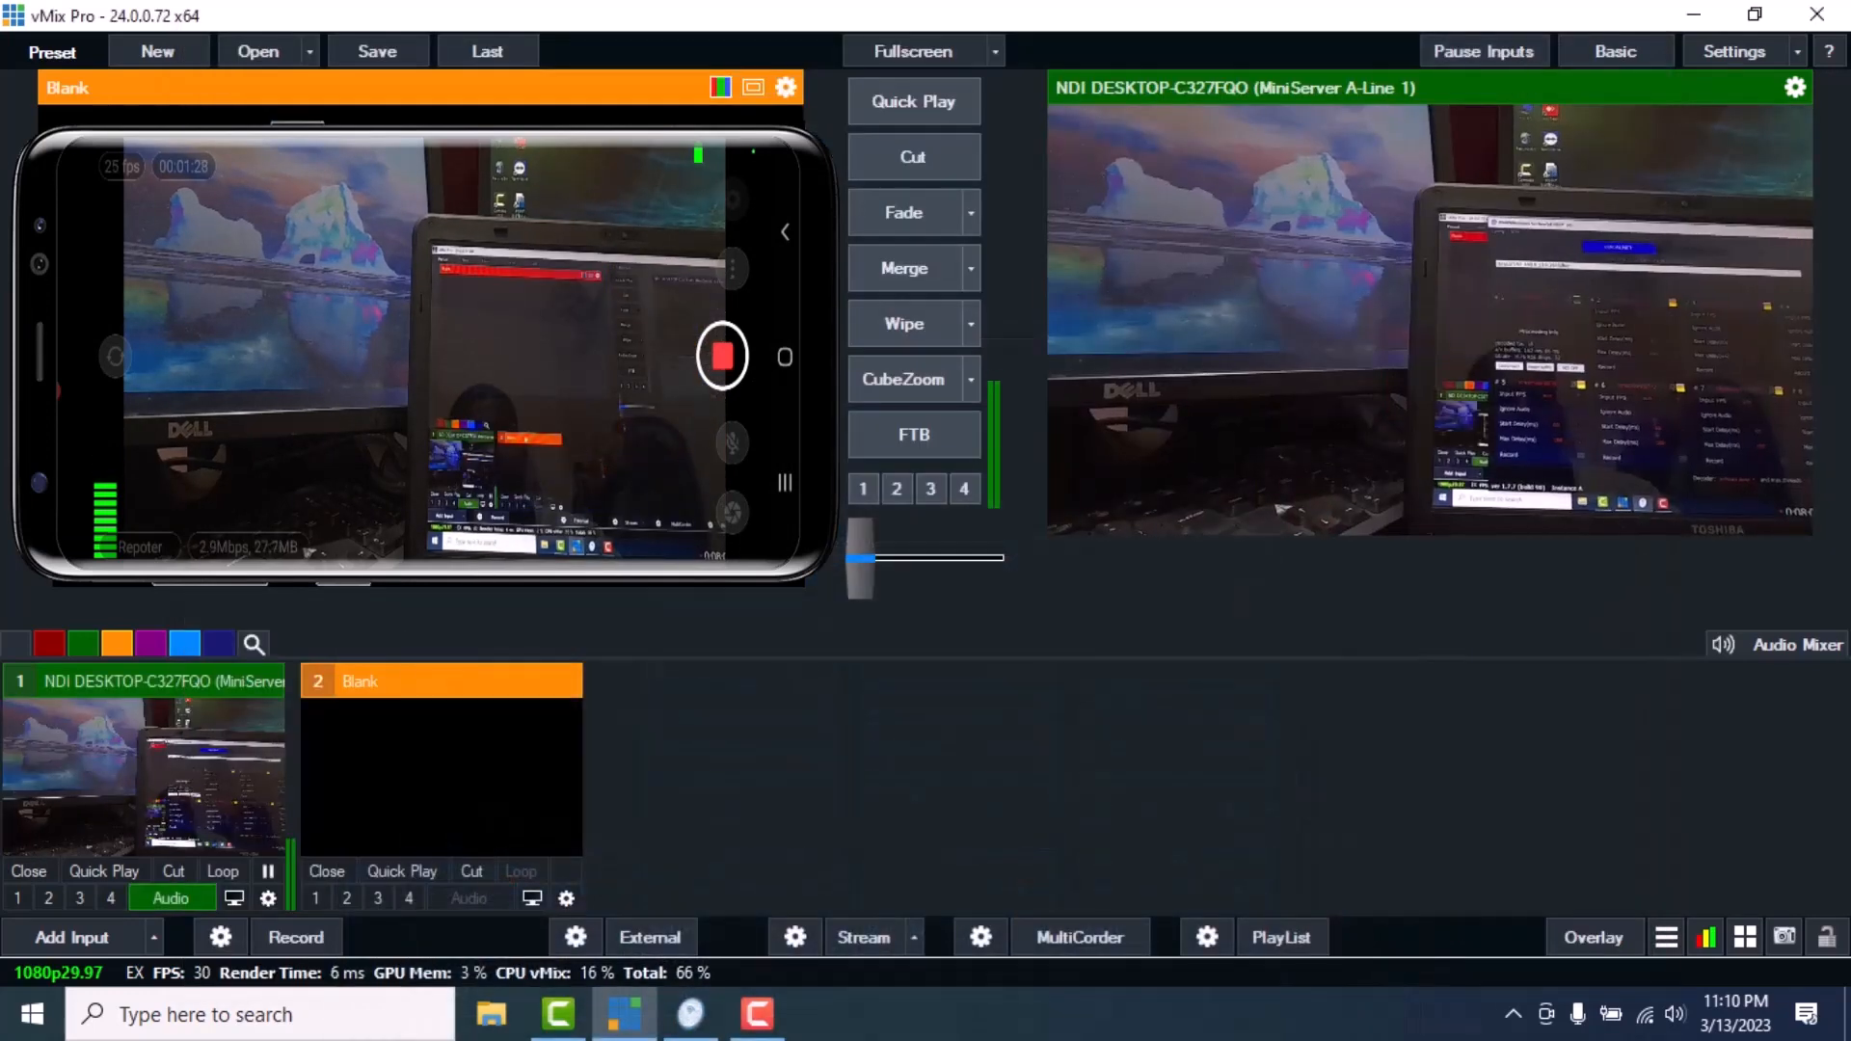
Send input 1, NDI MiniServer A-Line 1, to Preview and toggle its Audio button
left_click(181, 733)
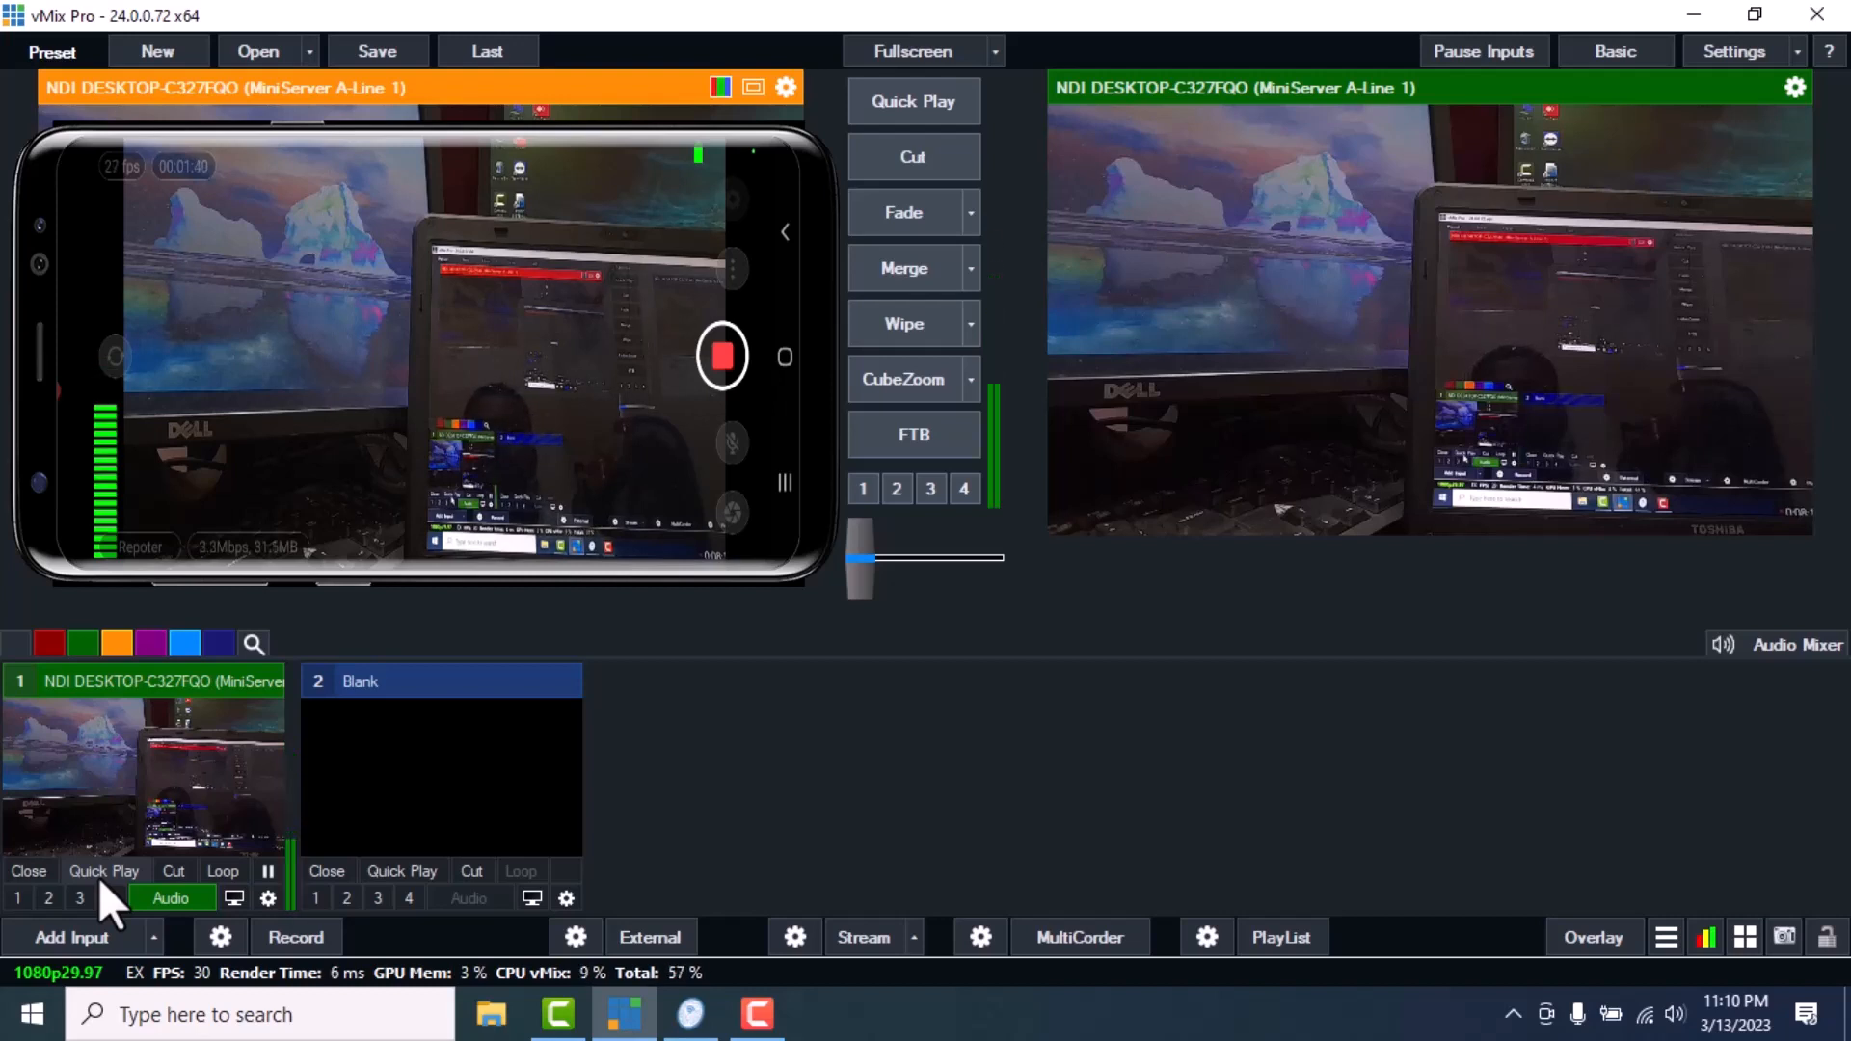
left_click(170, 898)
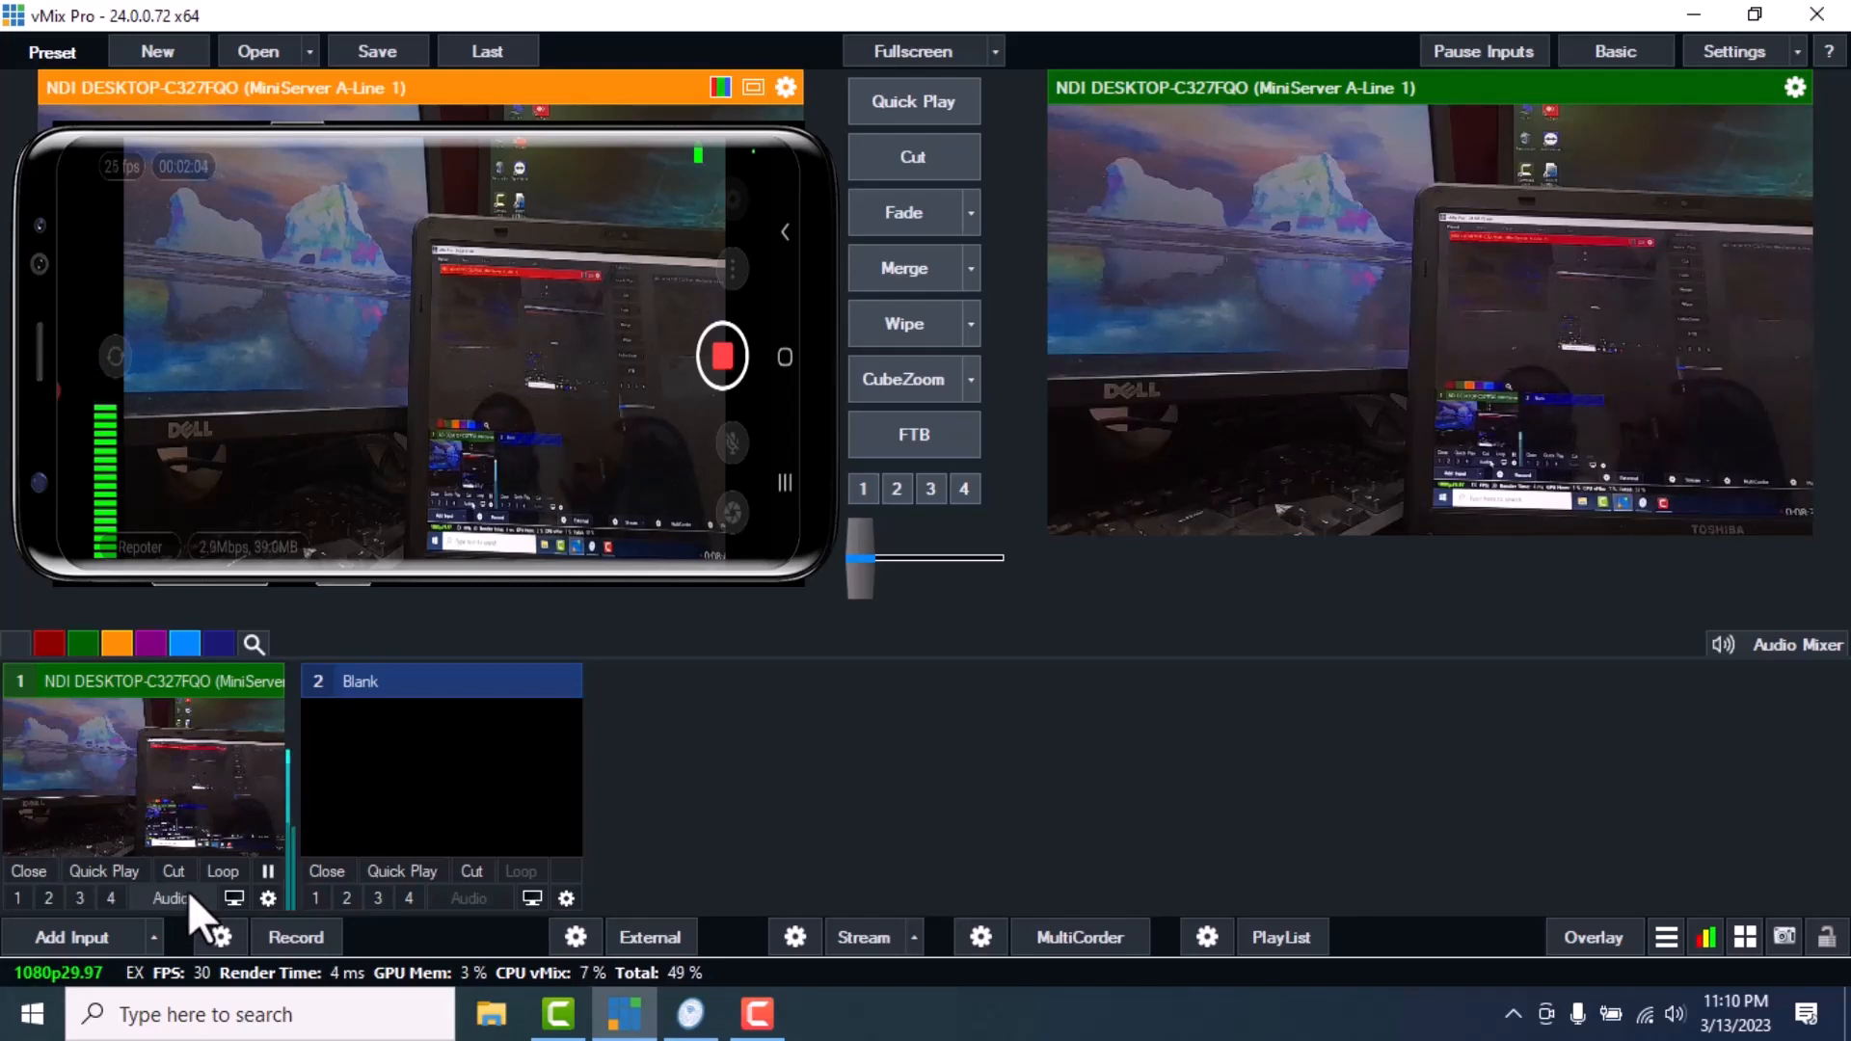
left_click(189, 889)
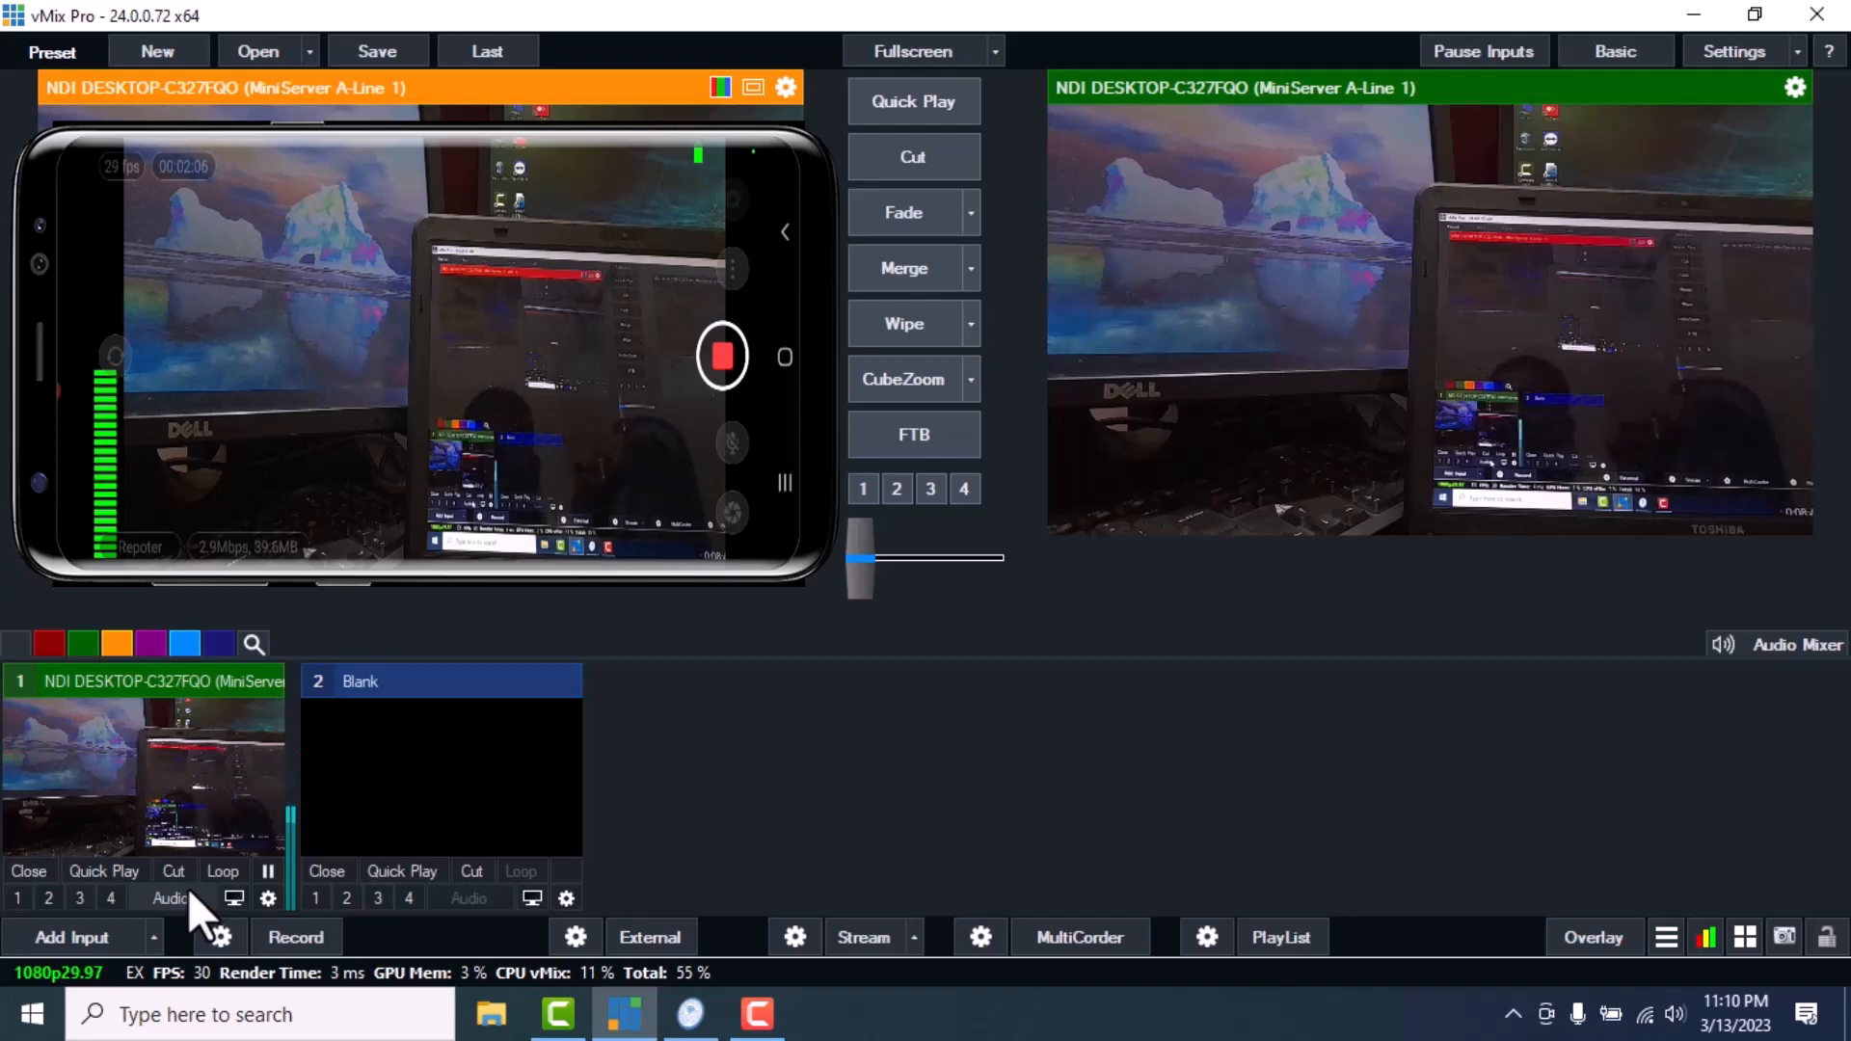